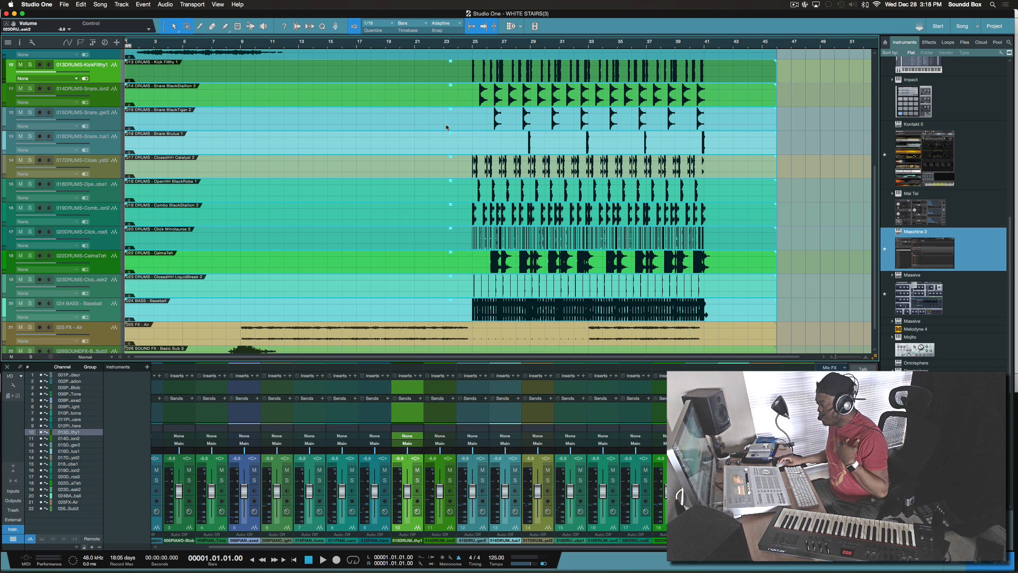
Split the selected drum and bass events at 24.04.01.00 and delete their empty sections before the split
key(F3)
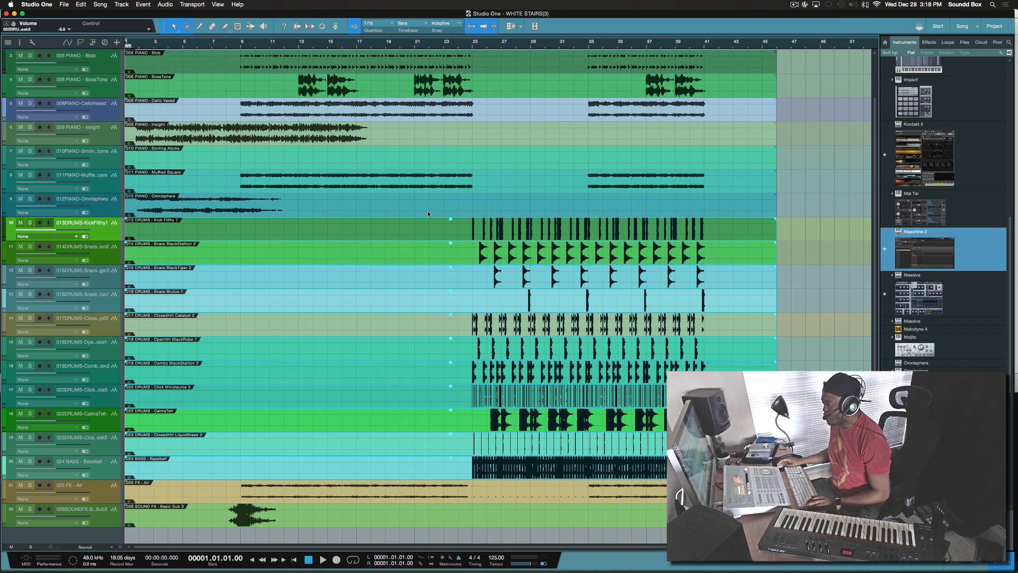
alt+click(469, 230)
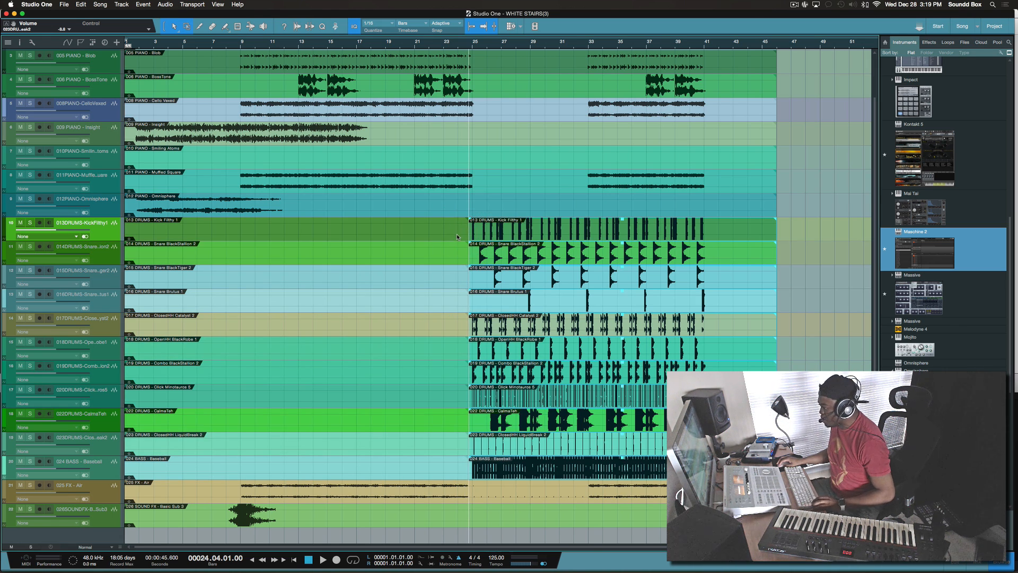
click(457, 236)
key(Delete)
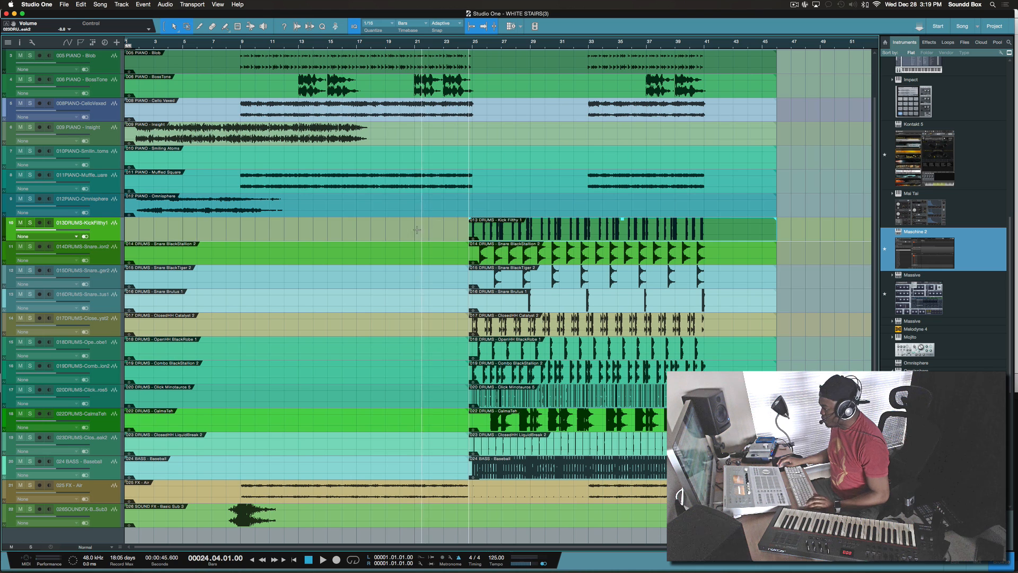
drag(368, 236, 388, 464)
key(Delete)
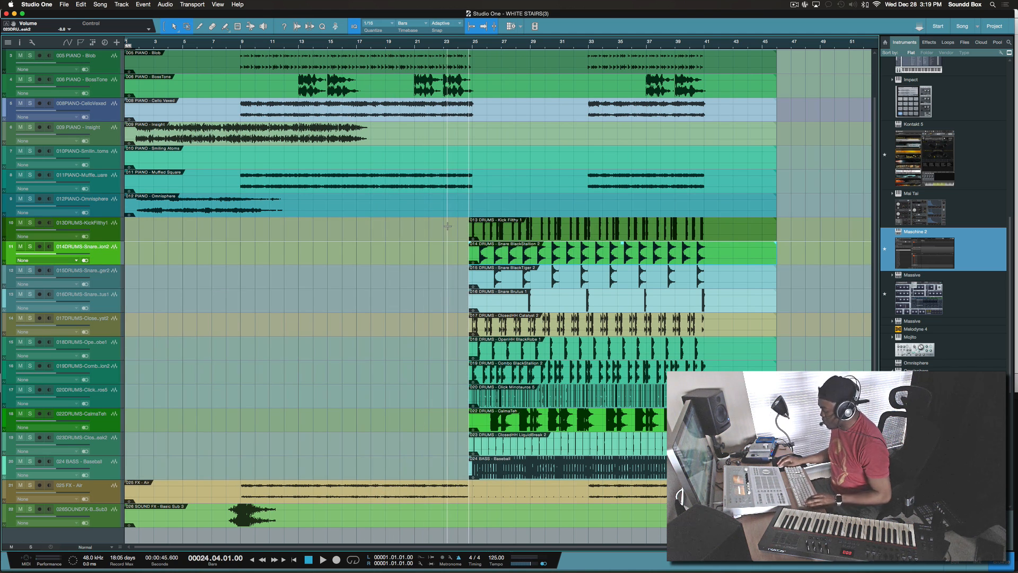
Select the remaining drum and bass events and trim their starts together to bar 25
key(e)
scroll(466, 227, right, 1)
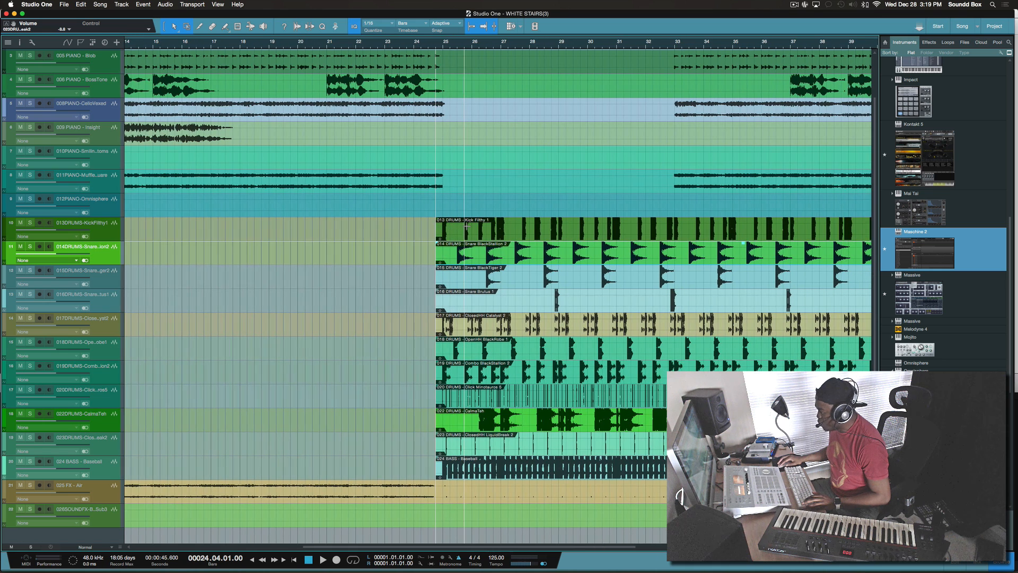
drag(427, 233, 498, 456)
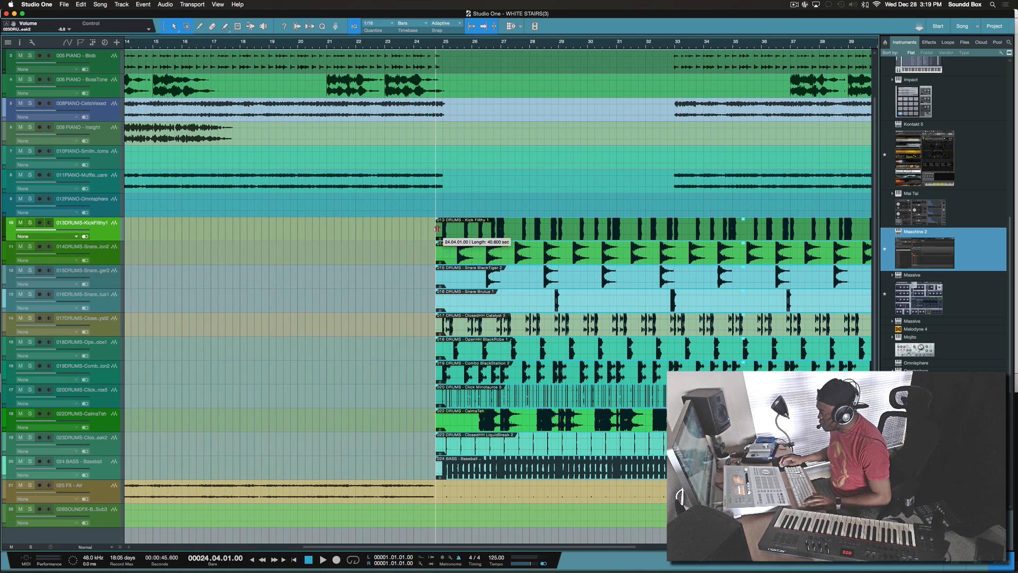
drag(437, 229, 441, 229)
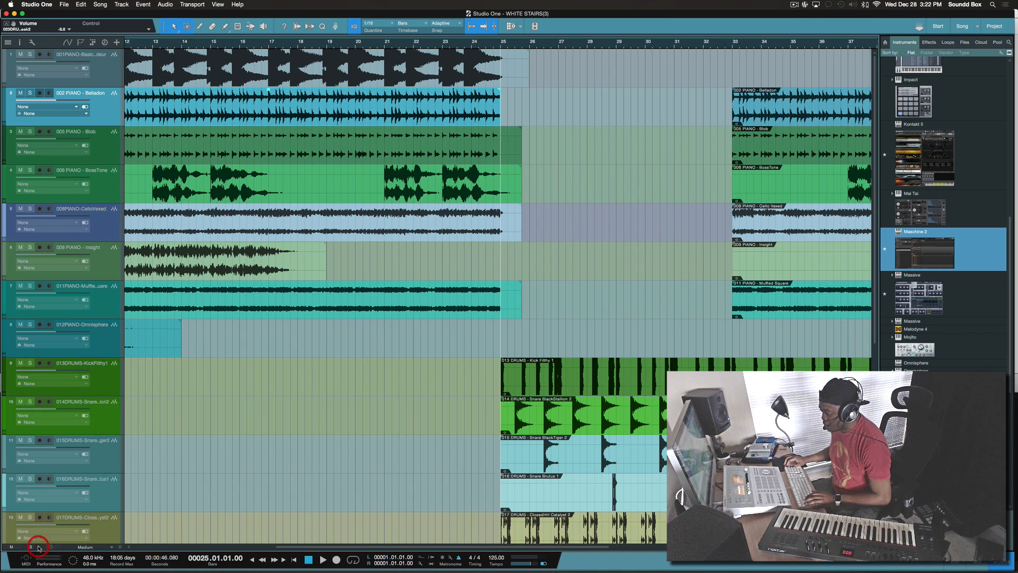
Play the song from about bar 24 and look over the piano, drum, bass and effects tracks in the arrangement
key(space)
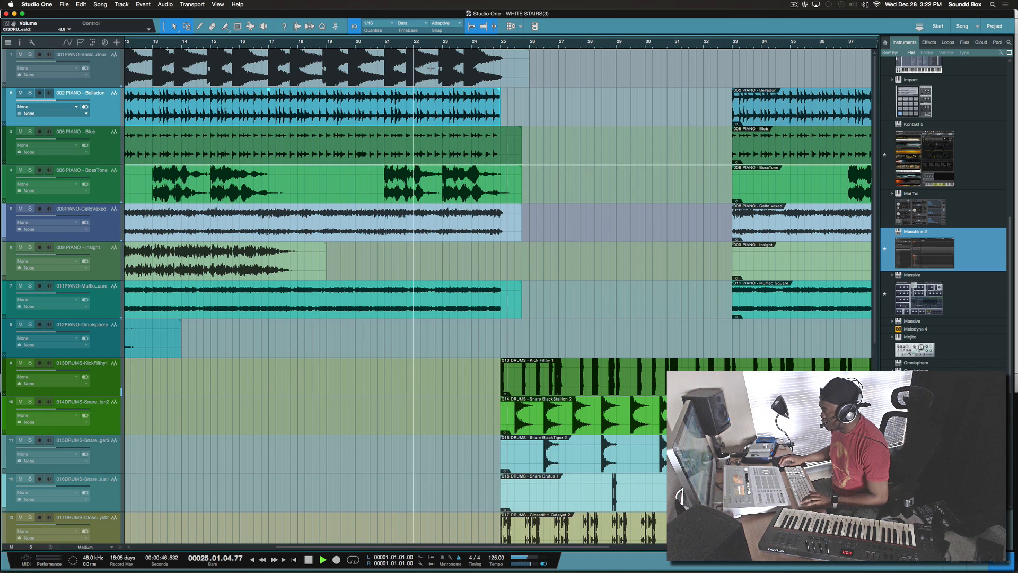
click(473, 46)
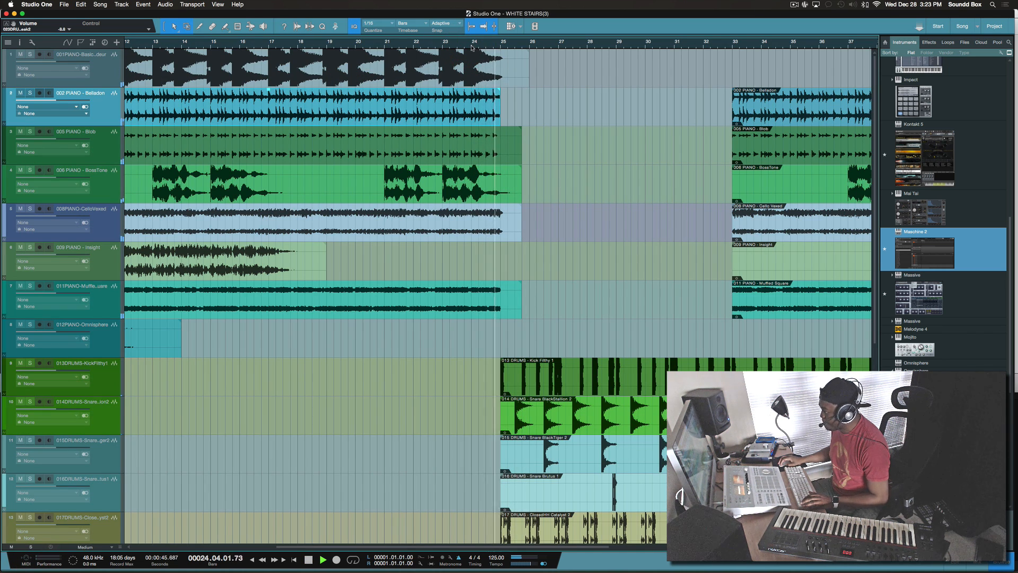
scroll(508, 229, down, 2)
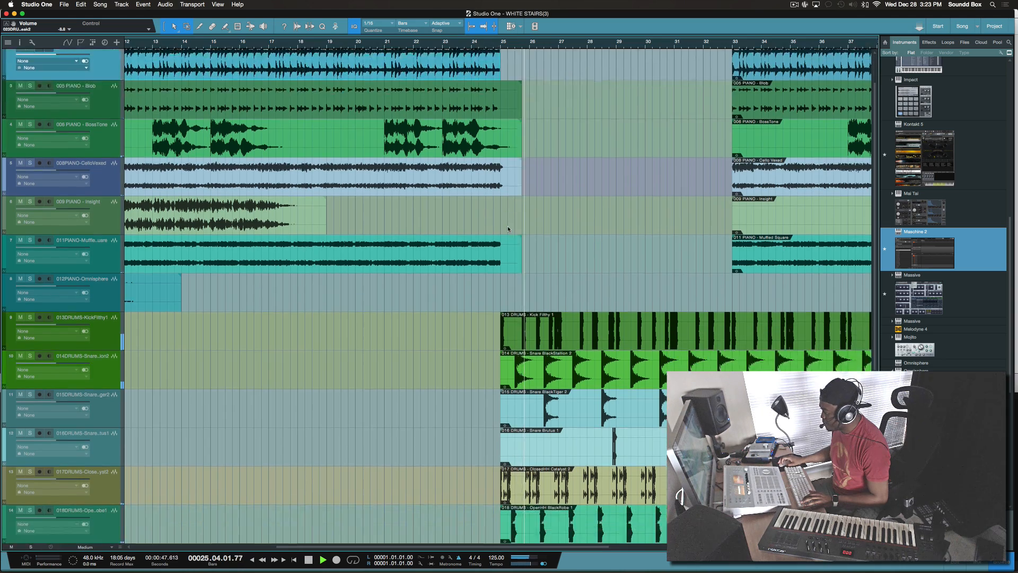
scroll(508, 230, down, 5)
scroll(508, 230, up, 7)
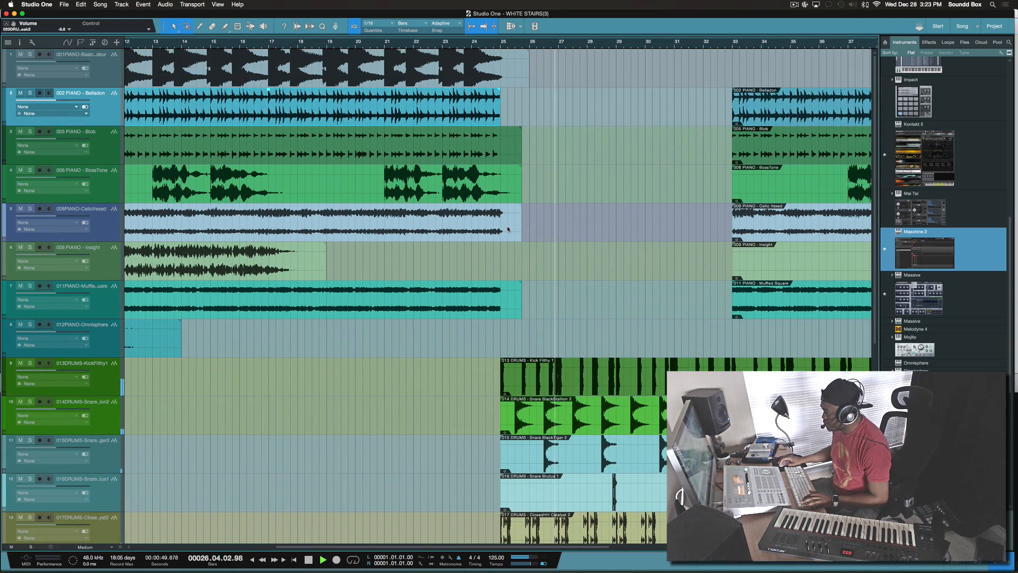
scroll(507, 230, down, 3)
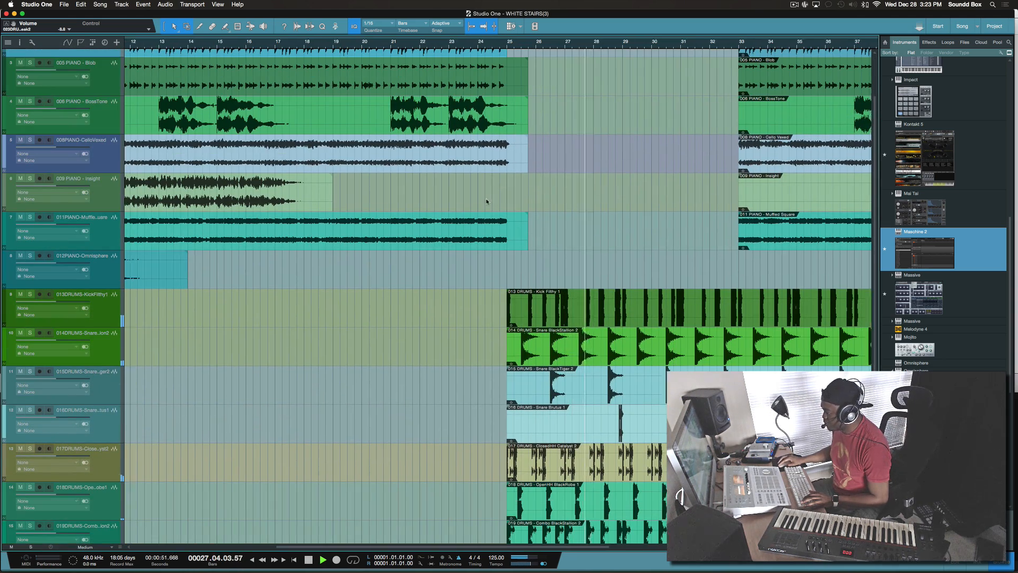
scroll(487, 202, left, 3)
scroll(487, 200, down, 4)
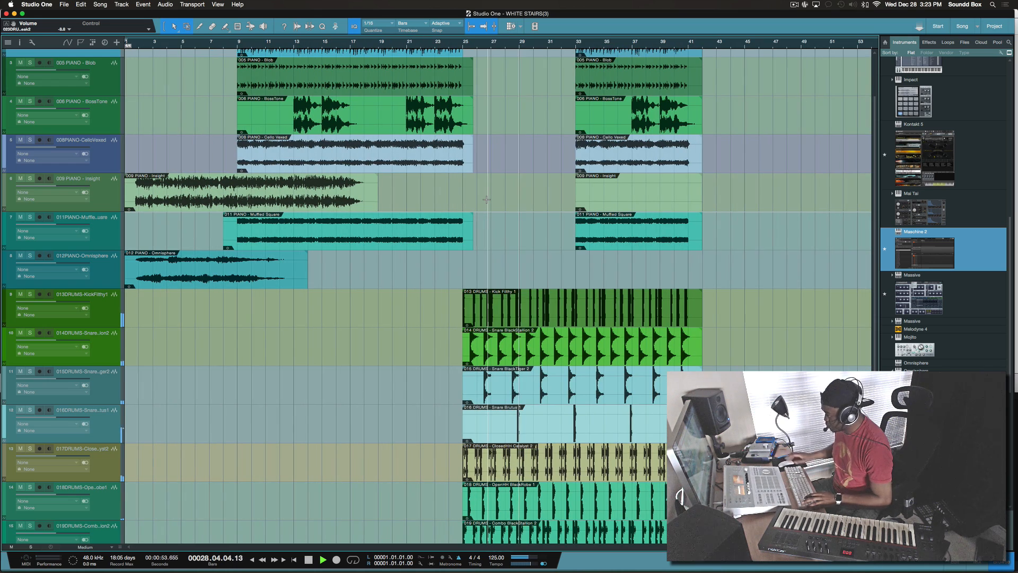
scroll(486, 200, down, 2)
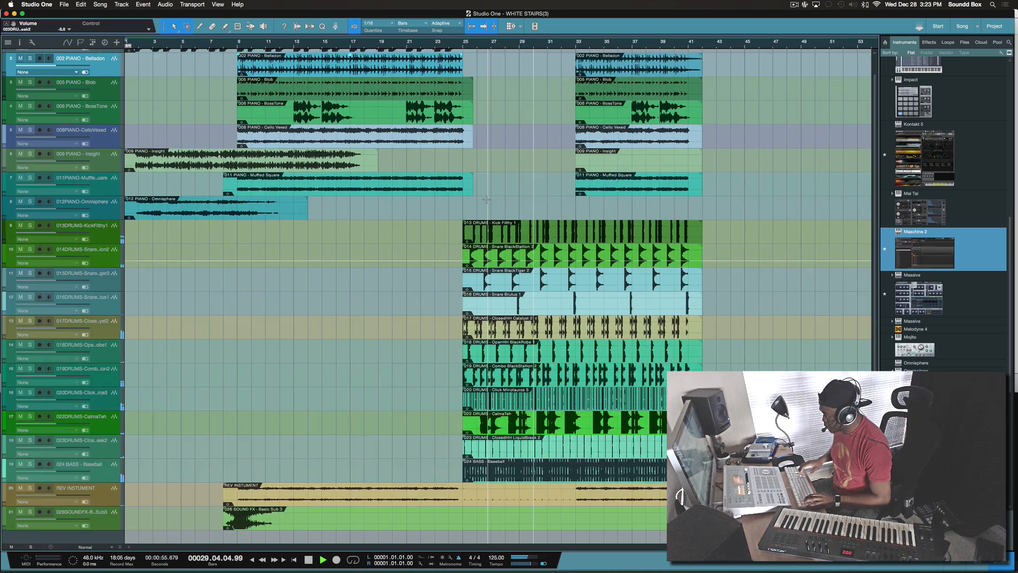
scroll(487, 200, down, 2)
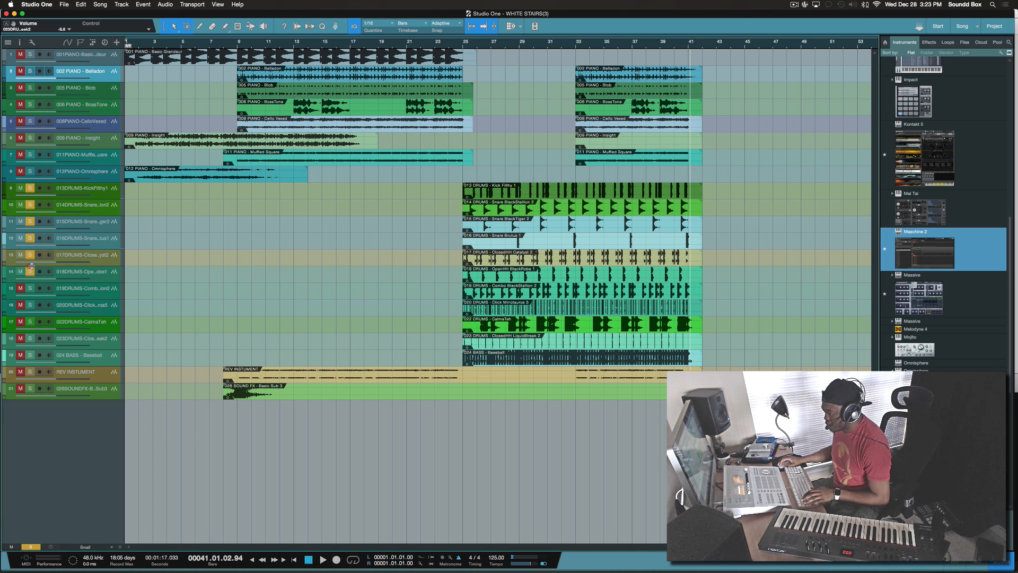
Play the soloed drums from bar 25 and loop the range from bar 25 to bar 33
key(space)
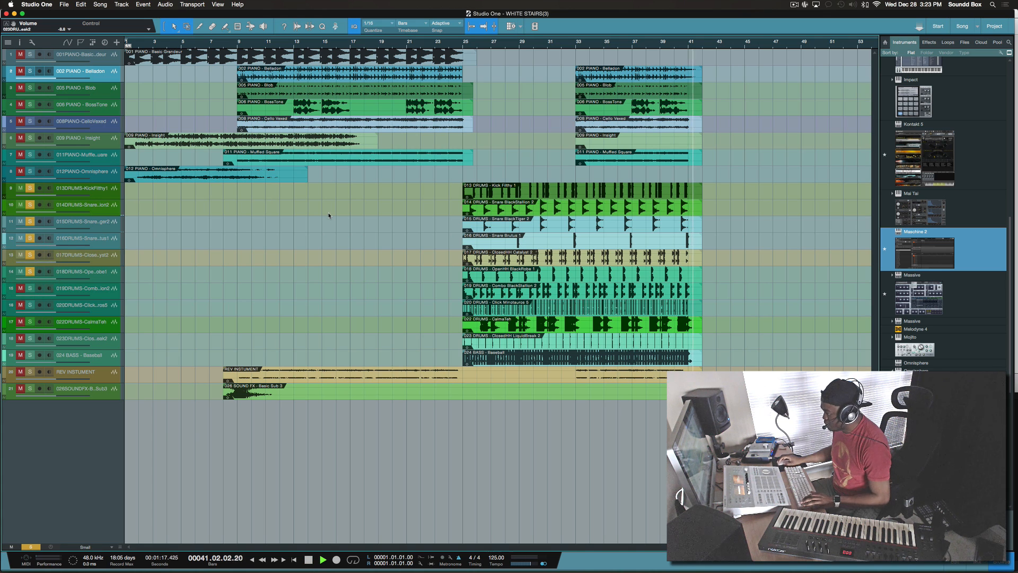
click(462, 45)
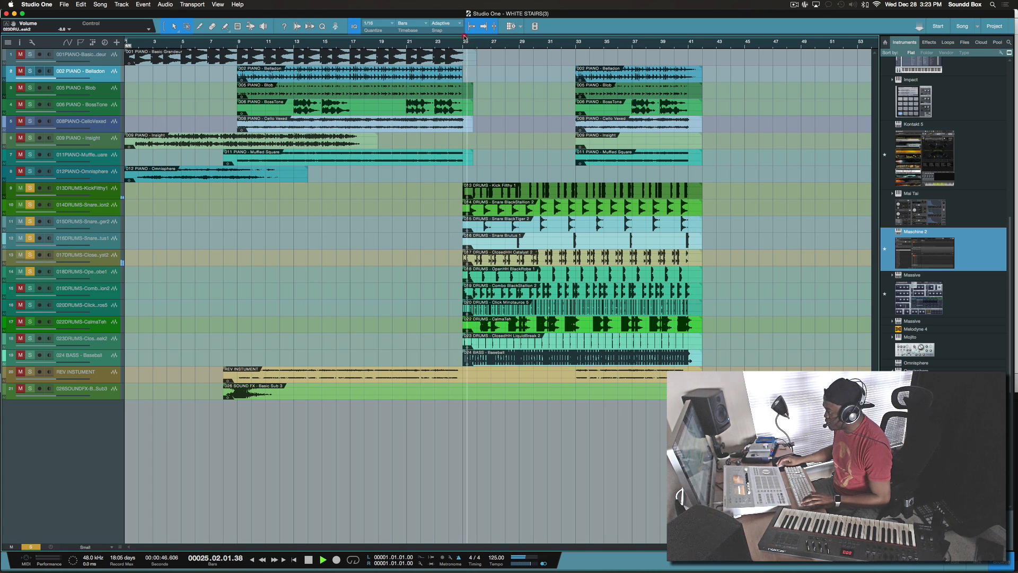
mouse_move(504, 43)
mouse_down()
mouse_move(520, 48)
mouse_move(472, 50)
mouse_move(461, 38)
mouse_move(664, 64)
mouse_up()
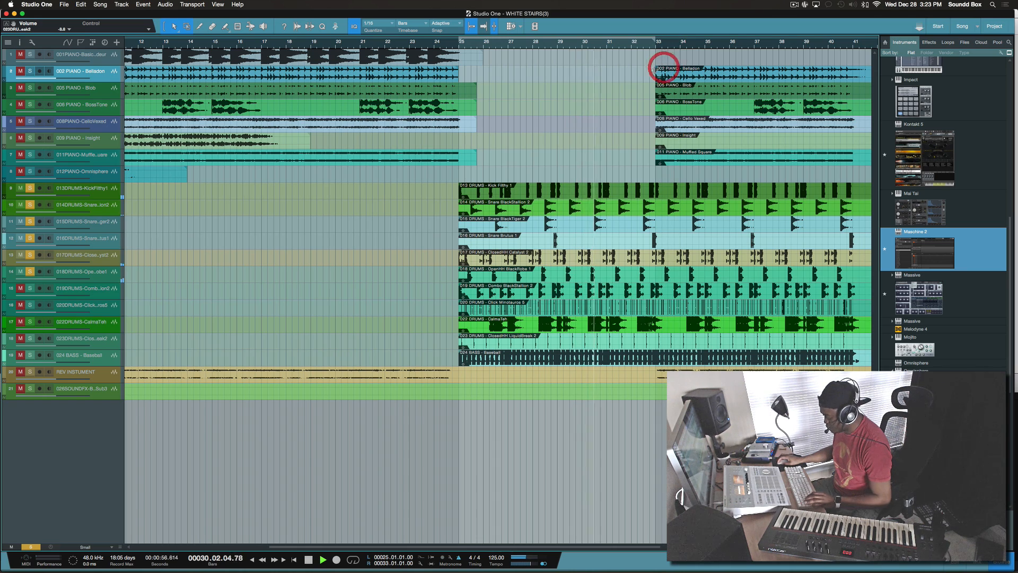
Add the 019, 020, 022 and 023 drum tracks to the soloed group while the loop plays
key(shift+e)
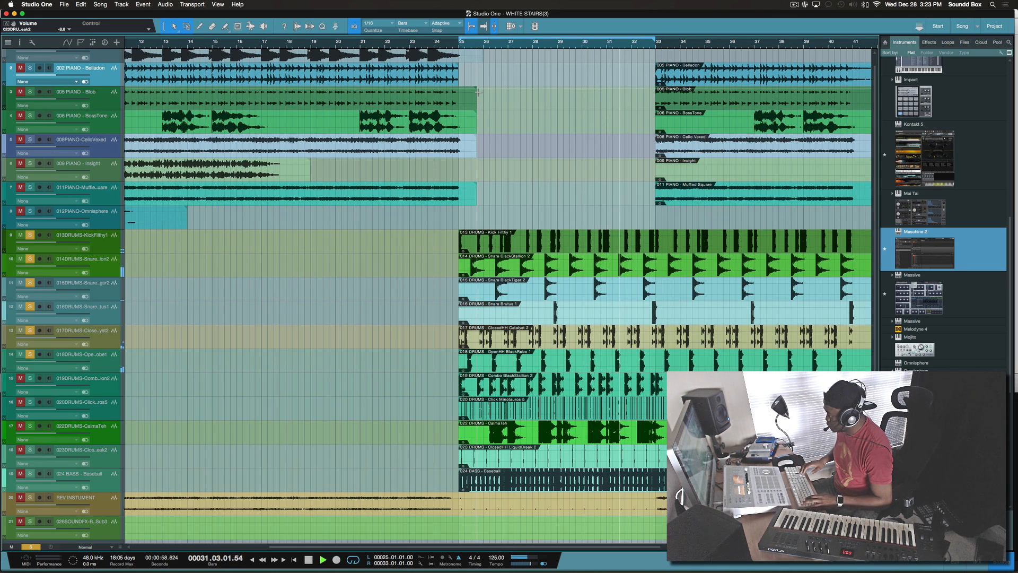
scroll(478, 93, right, 5)
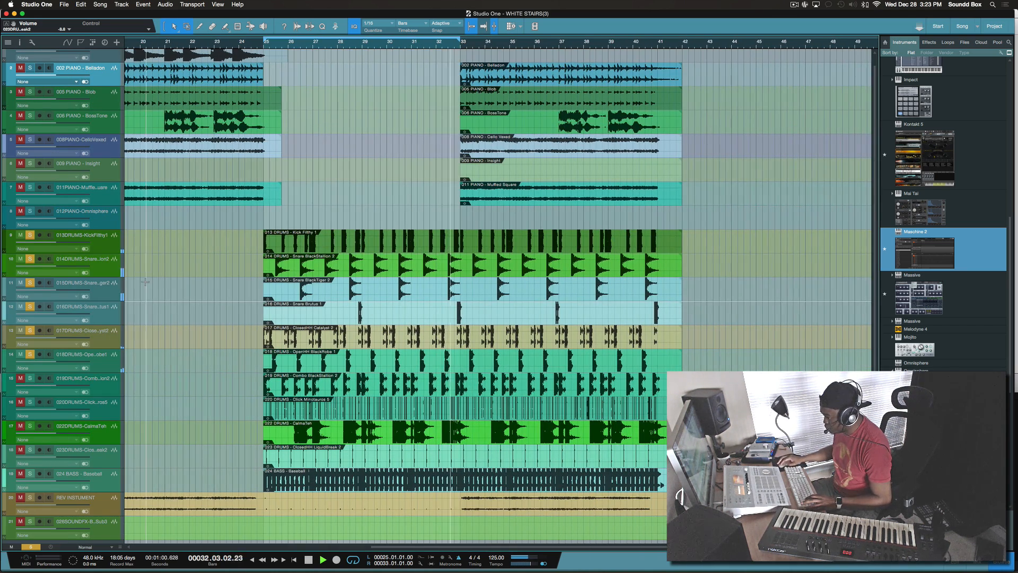
scroll(74, 341, down, 1)
click(30, 365)
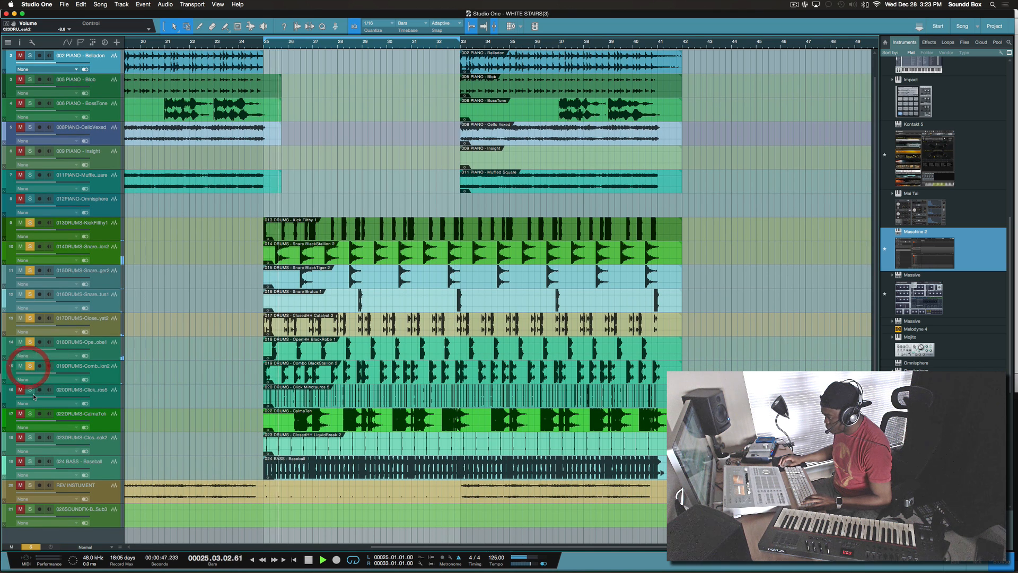
click(30, 389)
click(30, 414)
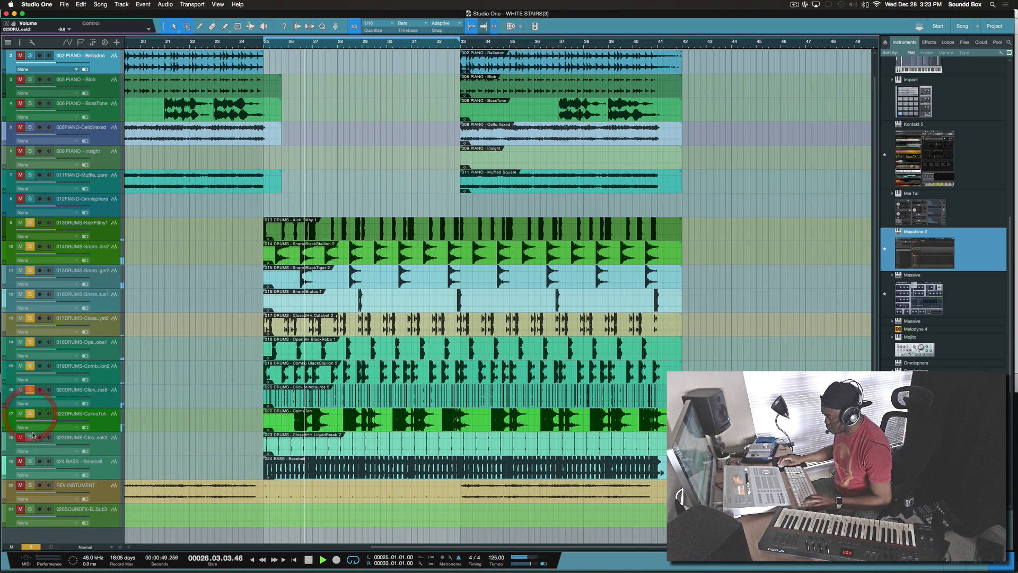
click(30, 438)
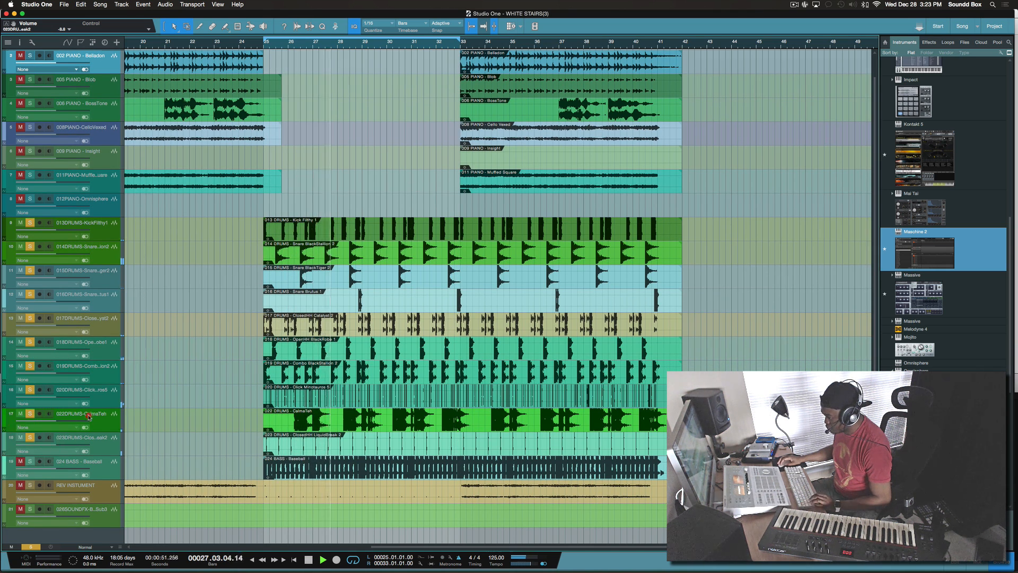
Rename the 022 drum track as VO
double_click(87, 414)
text(VO)
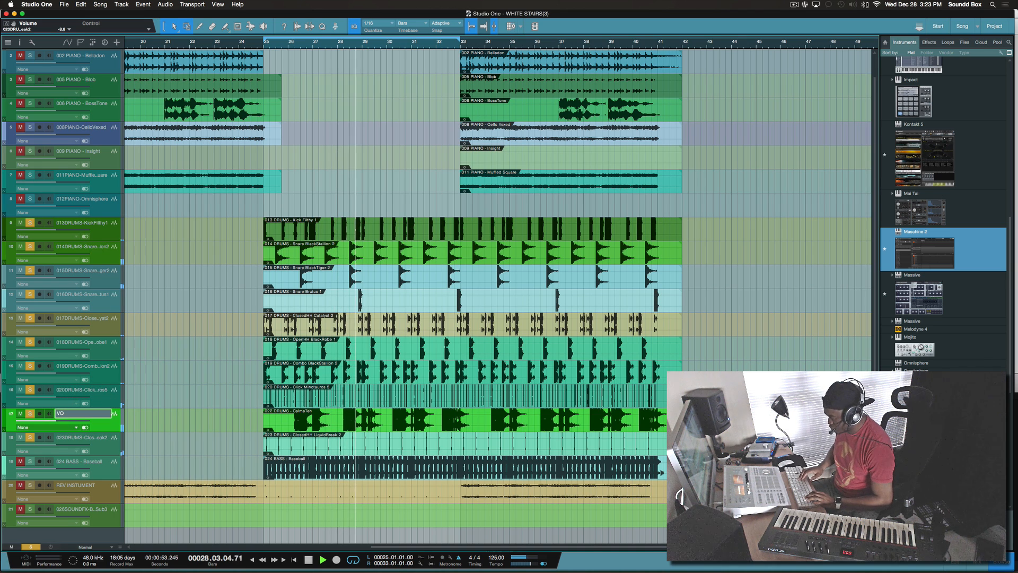
key(Return)
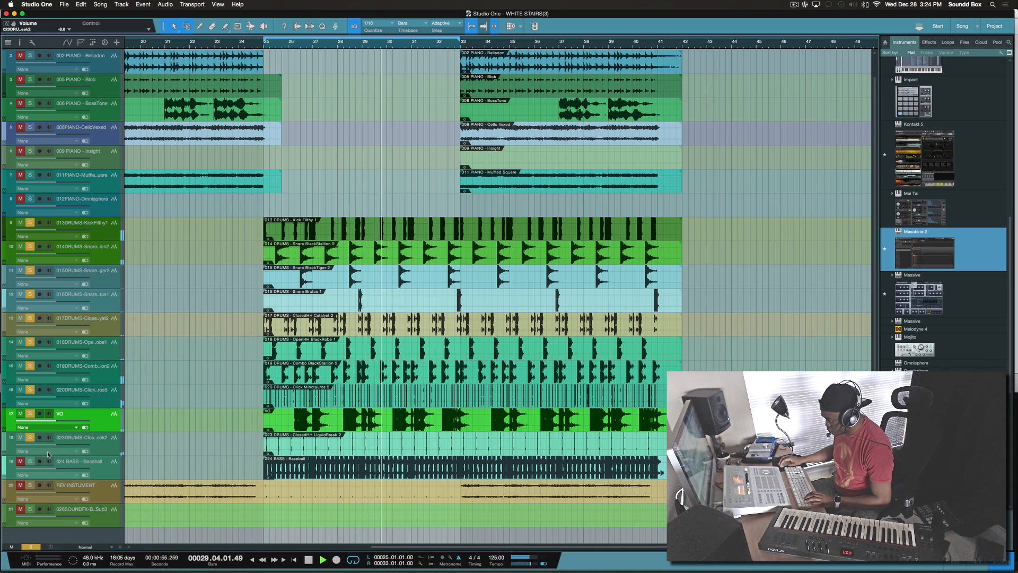
Rename the 023 drum track as HI HATS
double_click(80, 438)
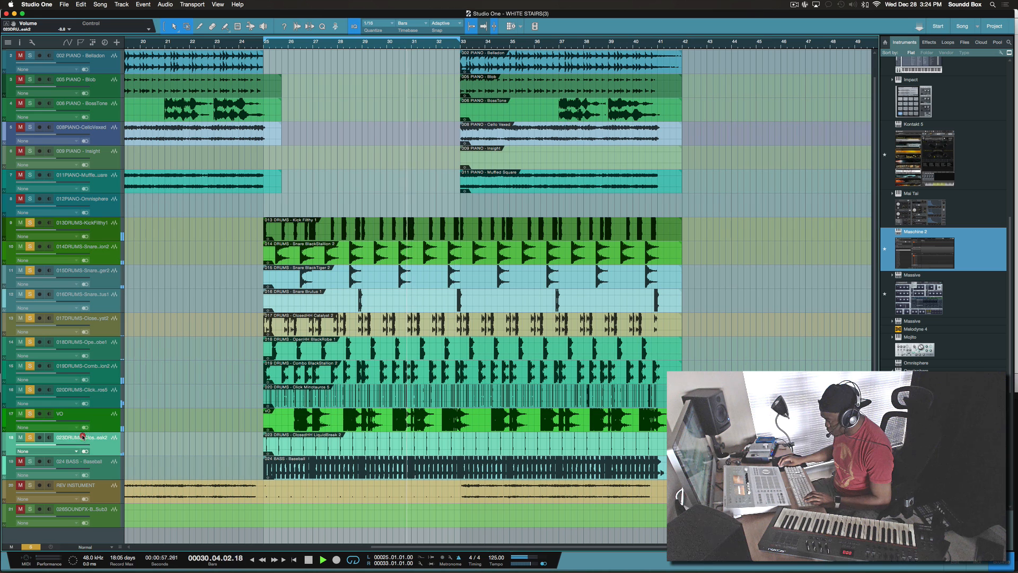
text(HI HATS)
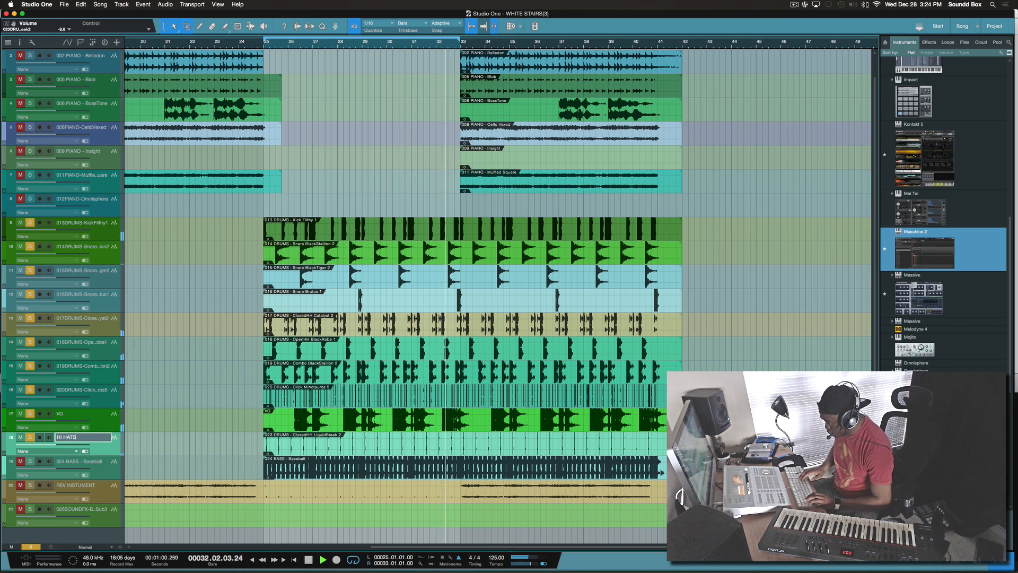
key(Return)
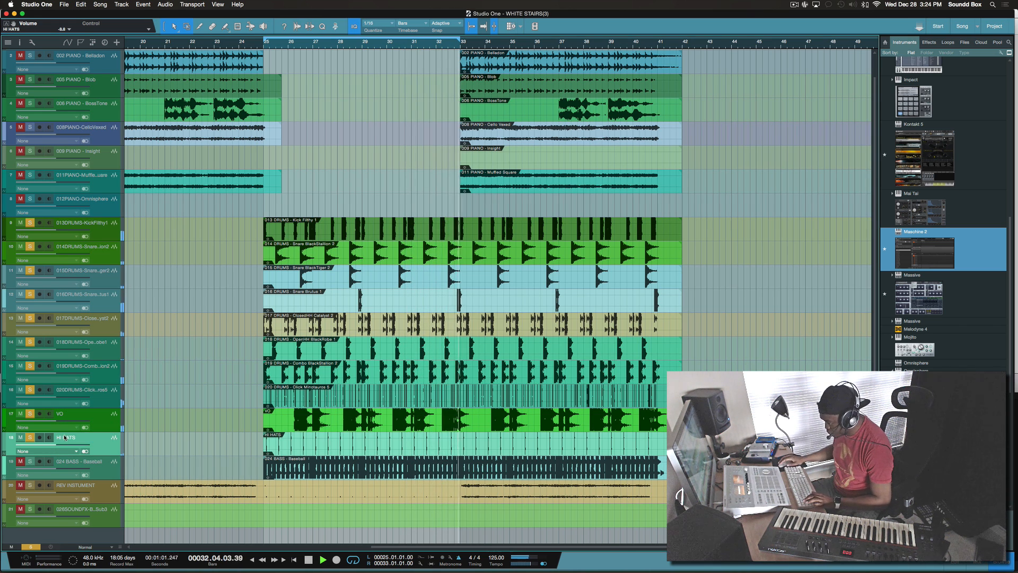
Solo the 024 bass track and show the mixer console below the arrangement
click(29, 461)
click(76, 437)
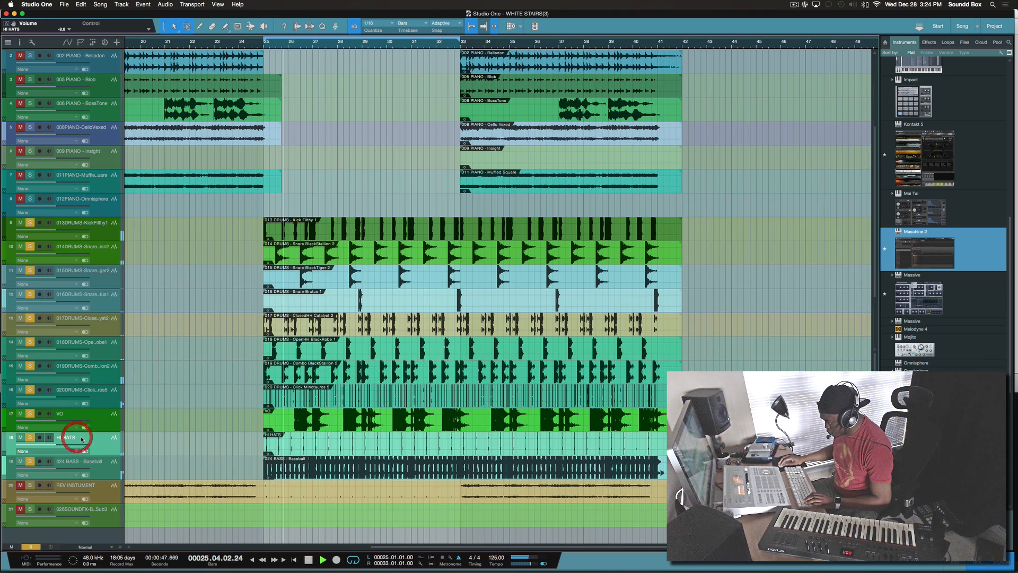
key(F3)
click(76, 437)
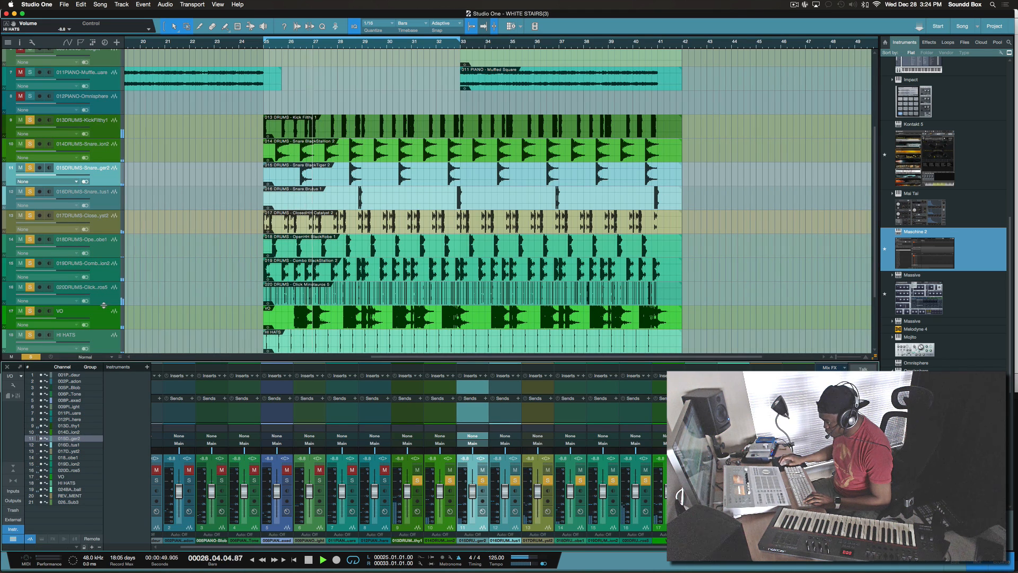
Rename the HI HATS track as HAT SHAKE
click(77, 337)
double_click(76, 336)
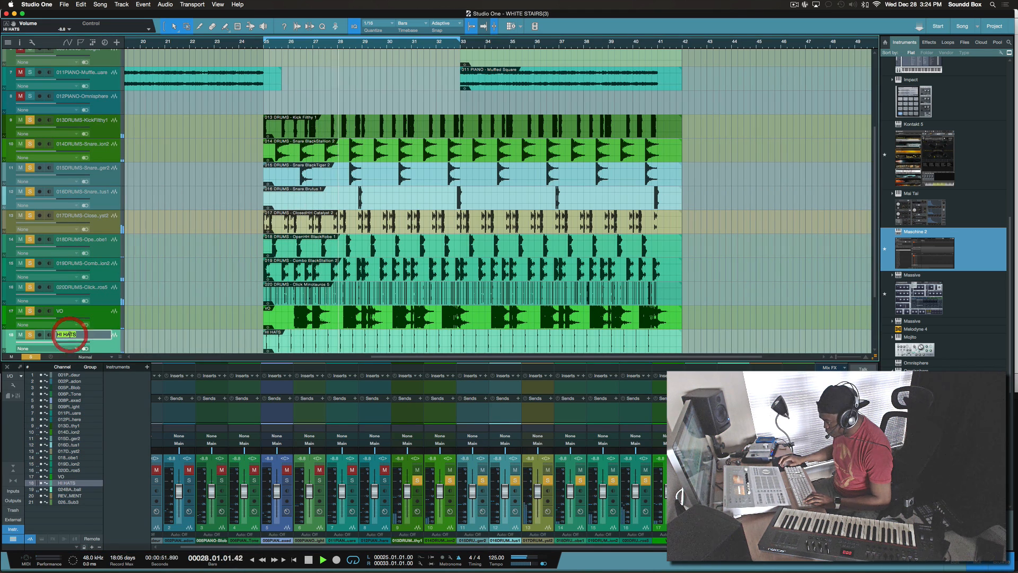
text(HA)
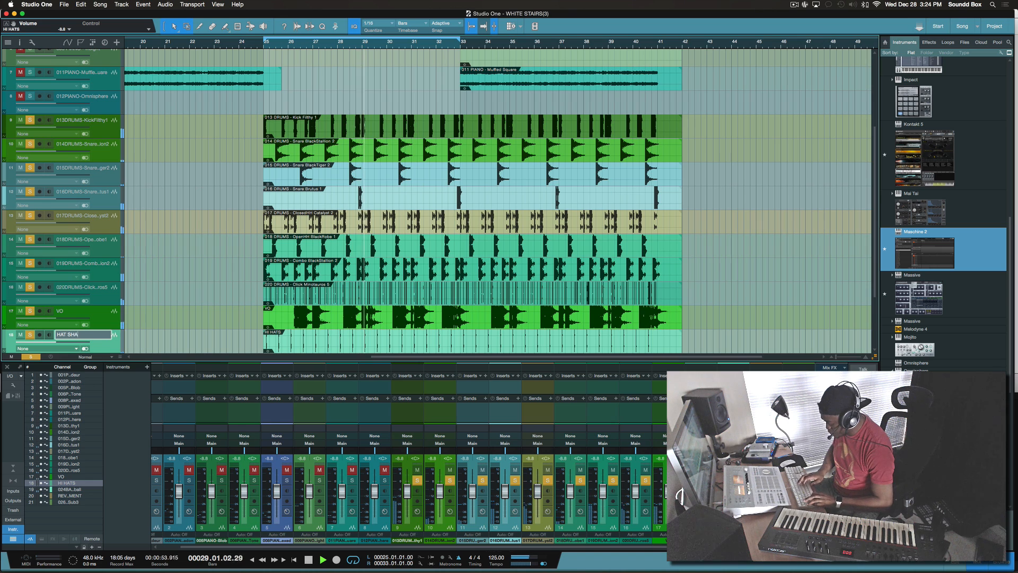
text(T SHAKE)
key(Return)
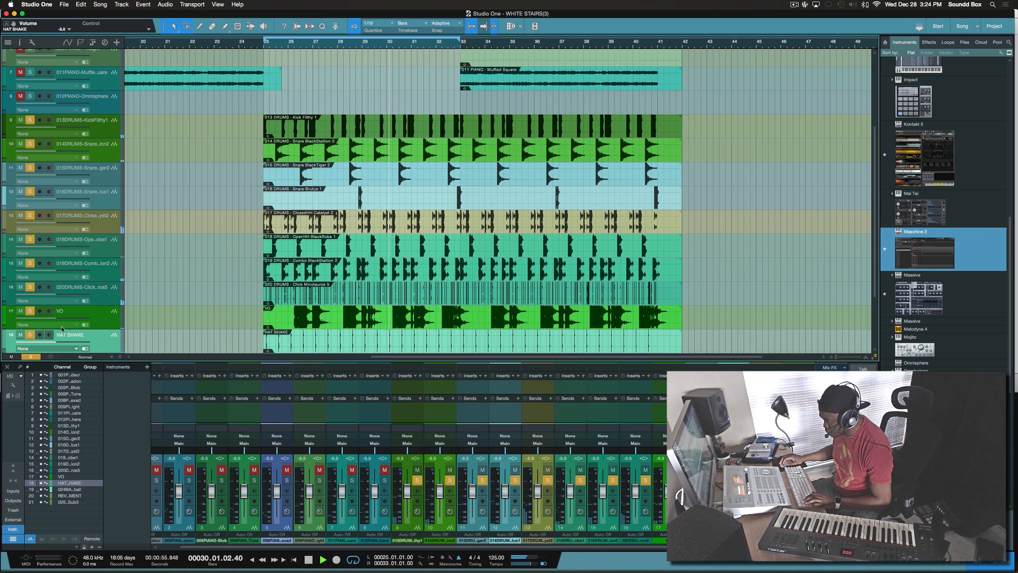
Rename the 024 bass track as BASS HOUSE and take it out of solo
scroll(62, 328, down, 3)
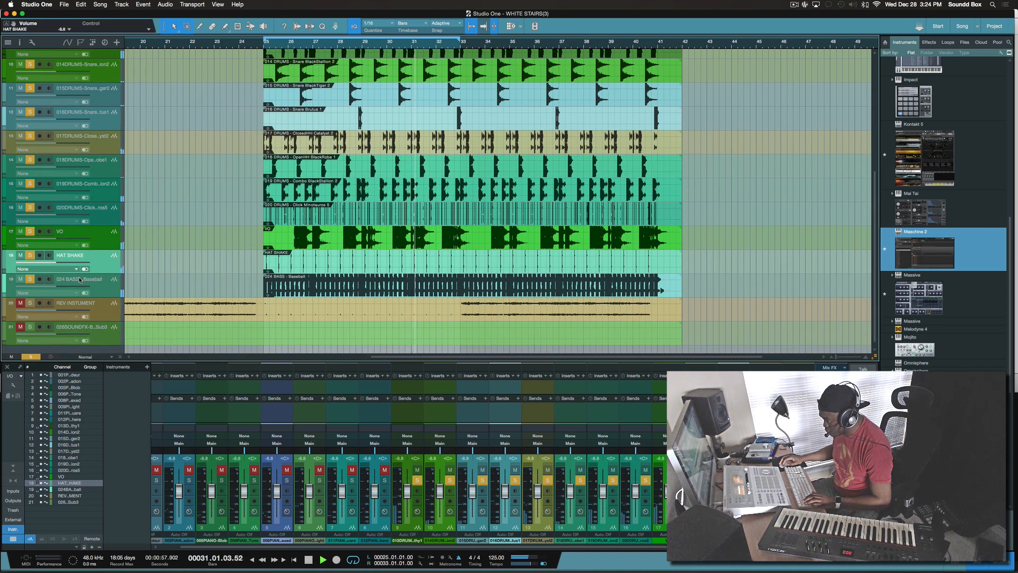
click(80, 280)
double_click(77, 279)
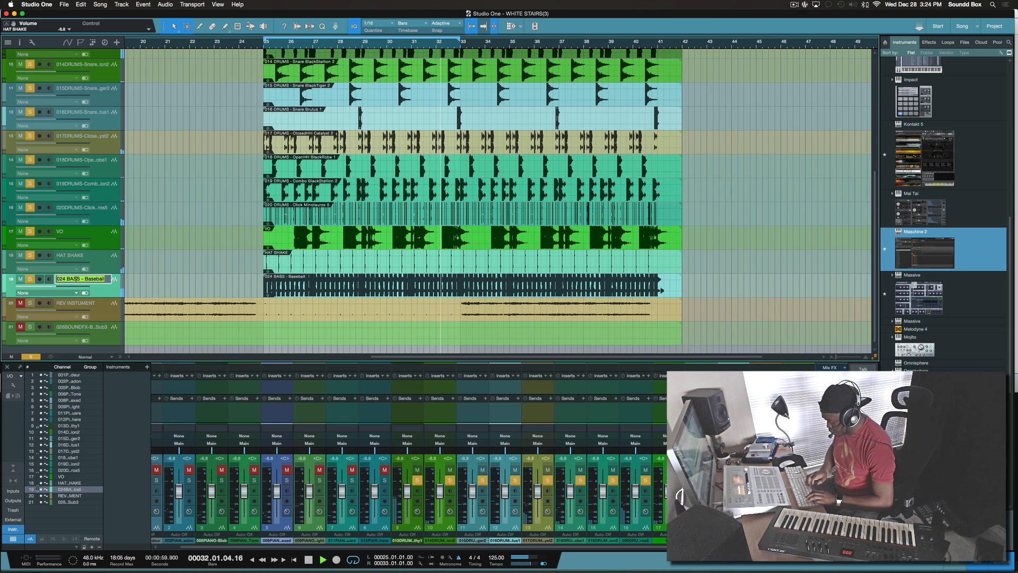
text(BASS HOUSE)
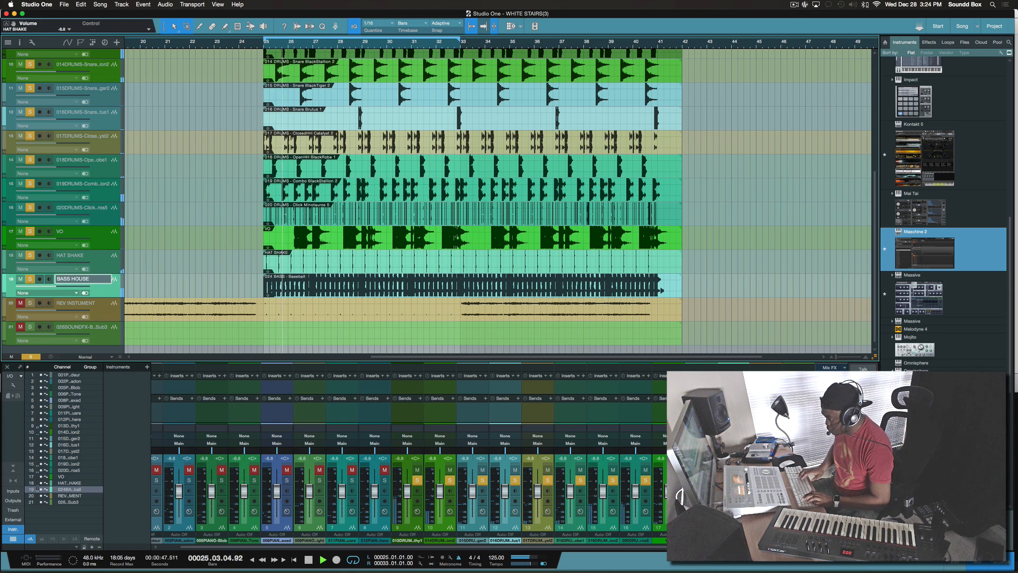
key(Return)
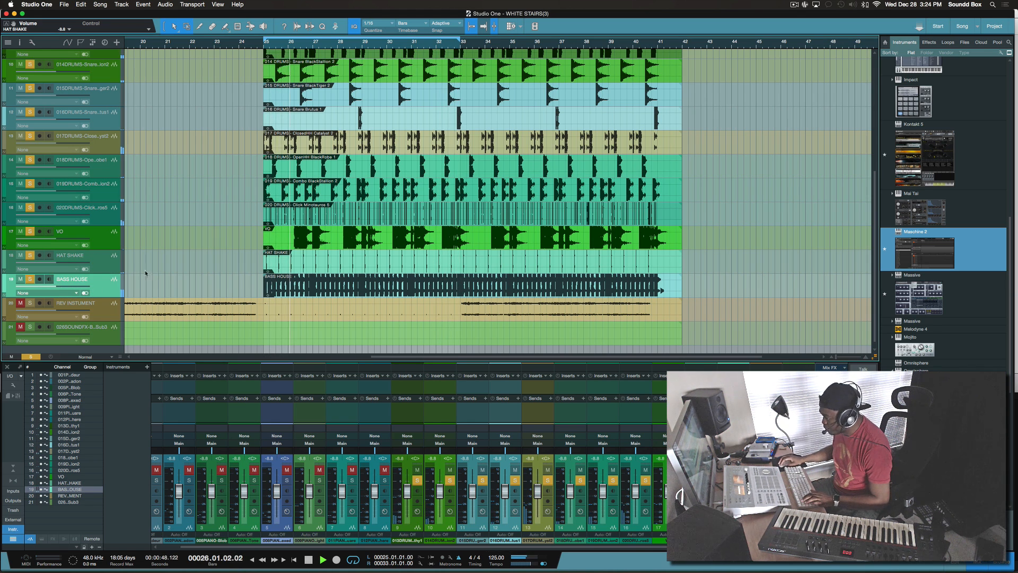
click(28, 279)
Pack all the drum tracks, from HAT SHAKE up to the 013 kick, into one folder track
click(101, 261)
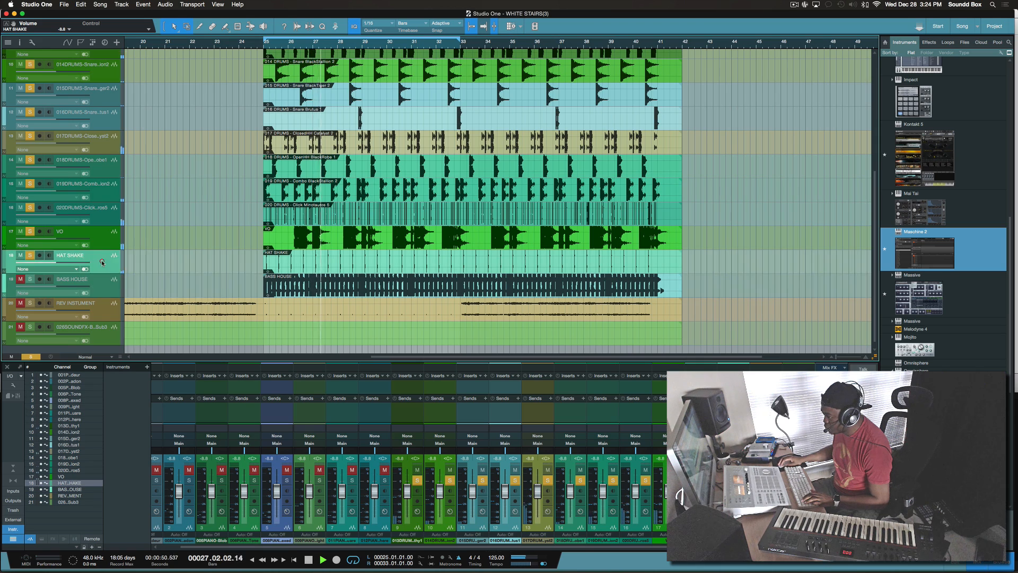
scroll(101, 250, up, 2)
scroll(97, 160, up, 7)
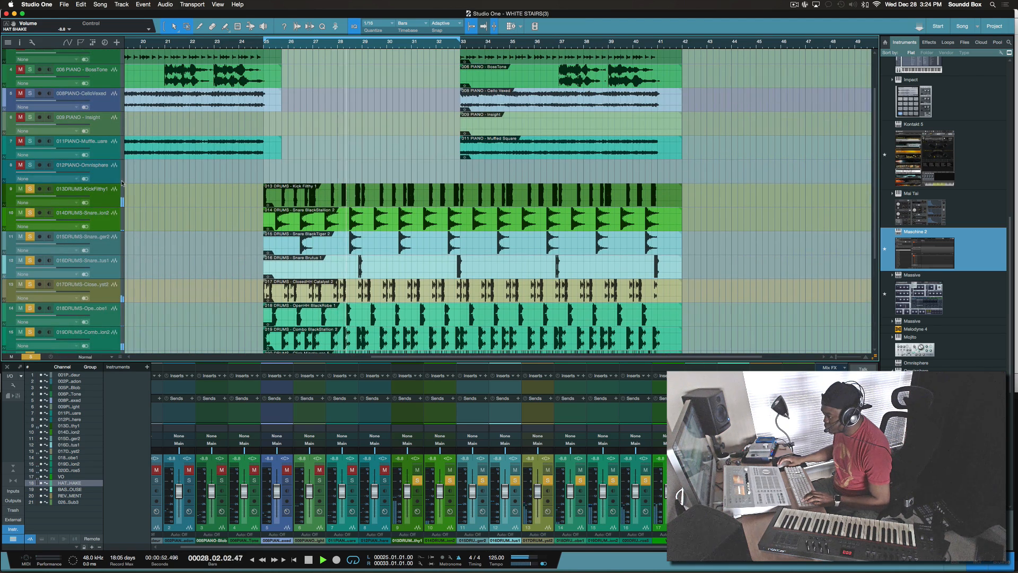
shift+click(105, 200)
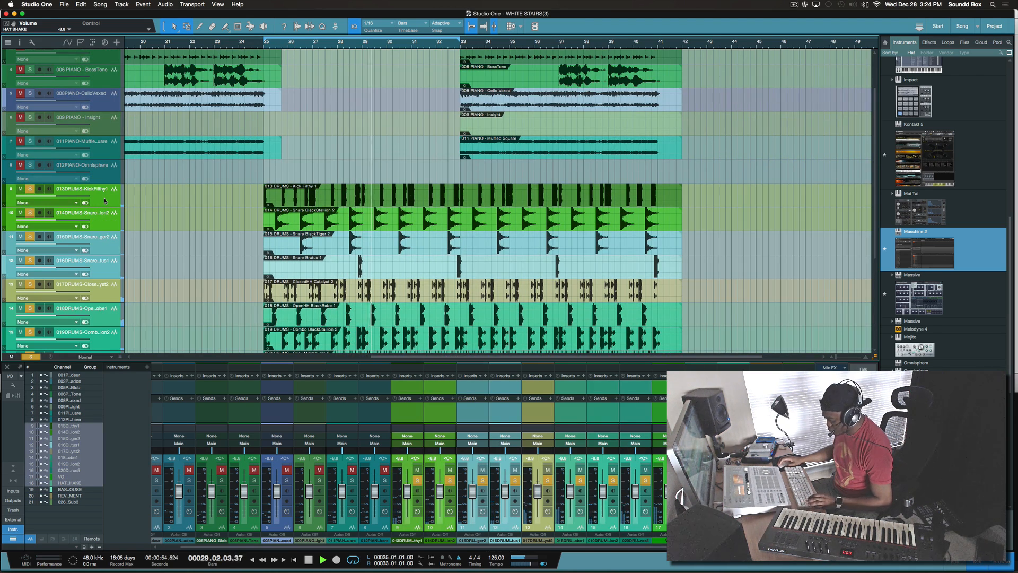
key(shift+h)
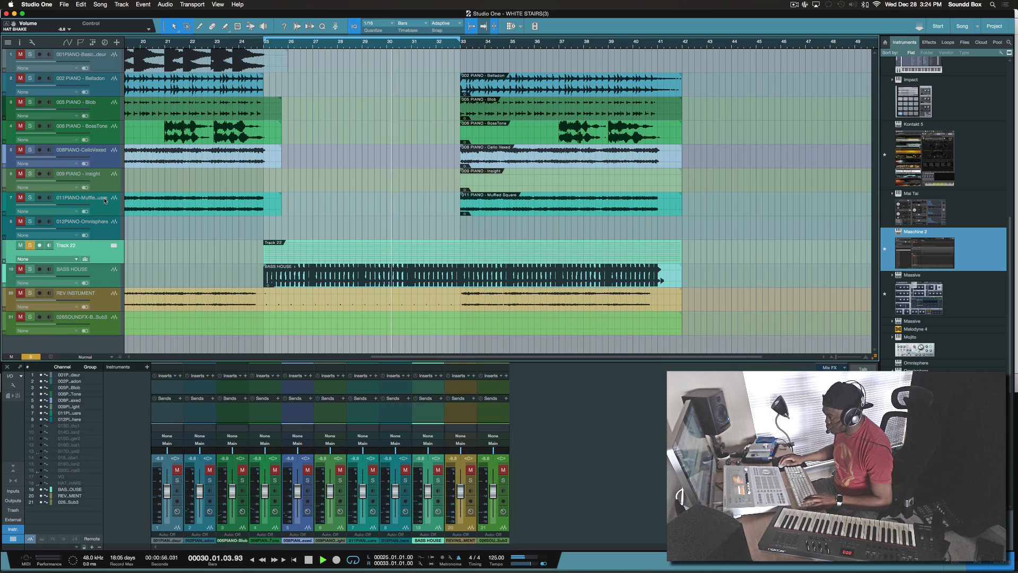
Rename the new folder track as DRUMS
right_click(99, 261)
click(98, 253)
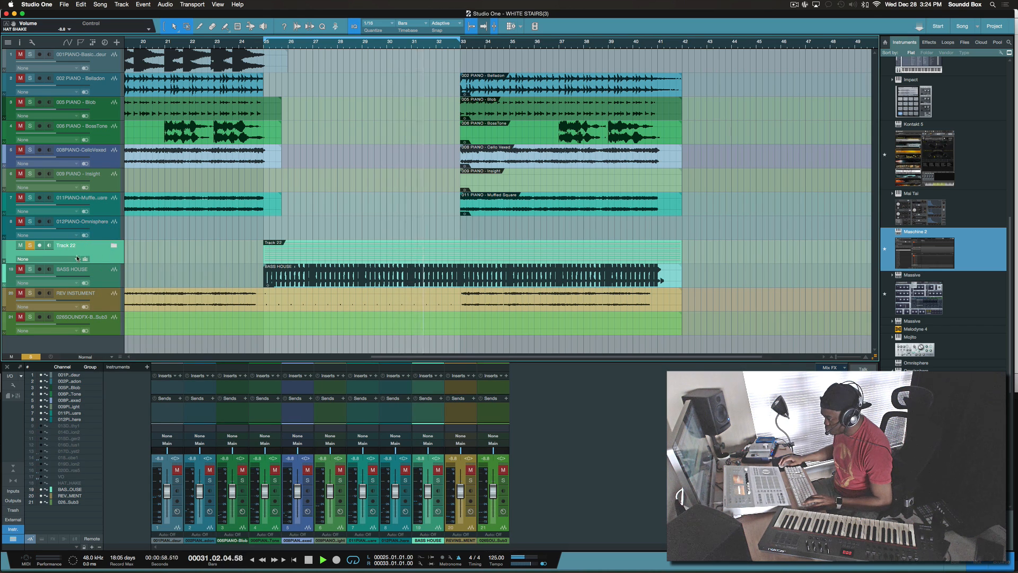
click(77, 258)
click(68, 243)
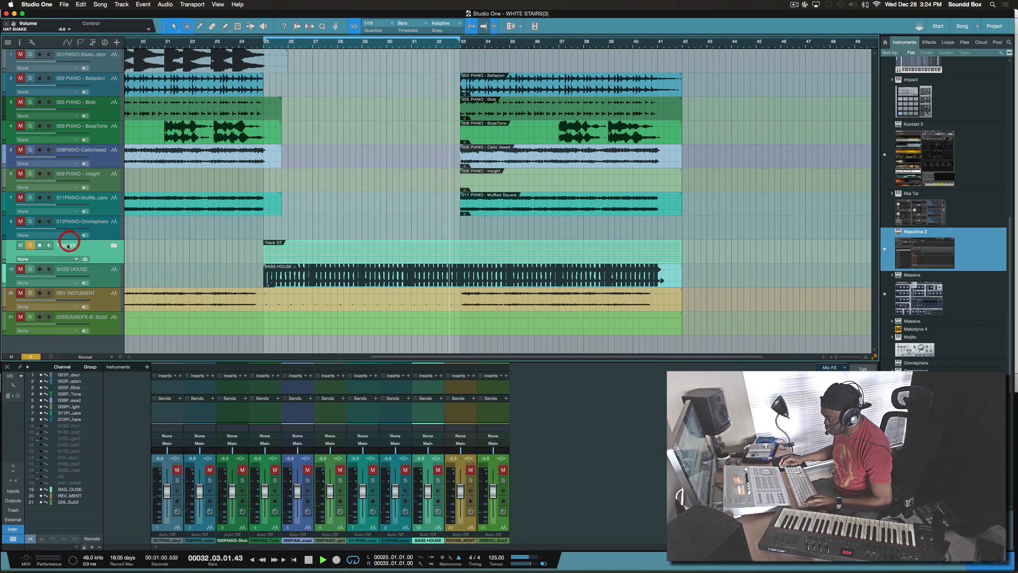
double_click(68, 245)
text(DRUMS)
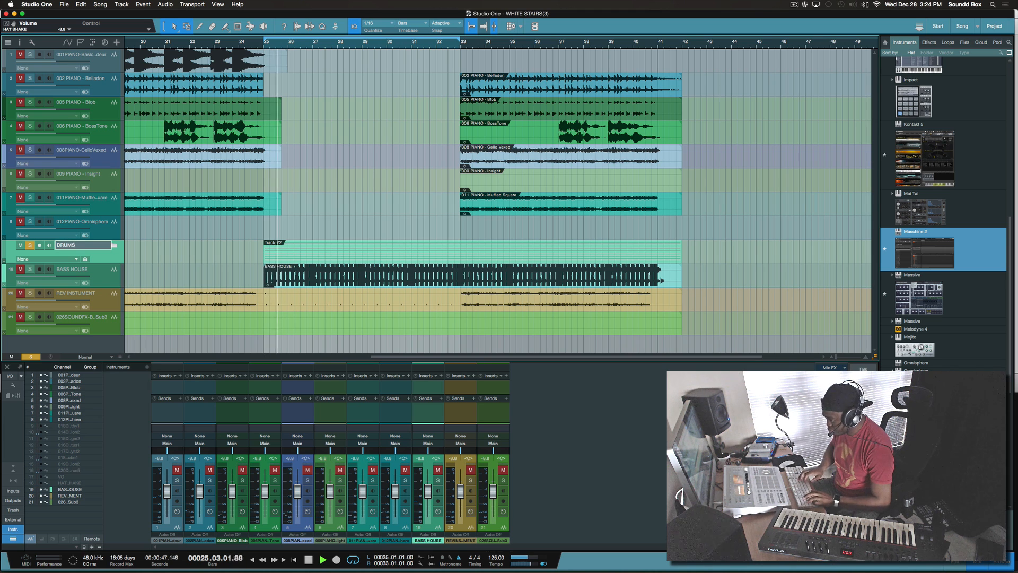
key(Return)
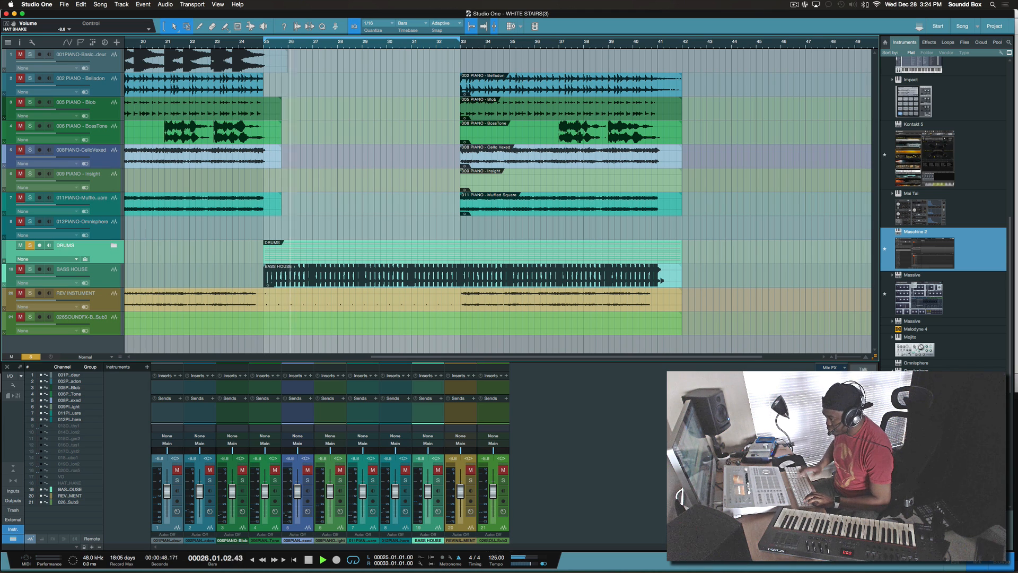
Route the DRUMS folder to its own bus channel and colour the folder track orange
click(72, 260)
click(58, 286)
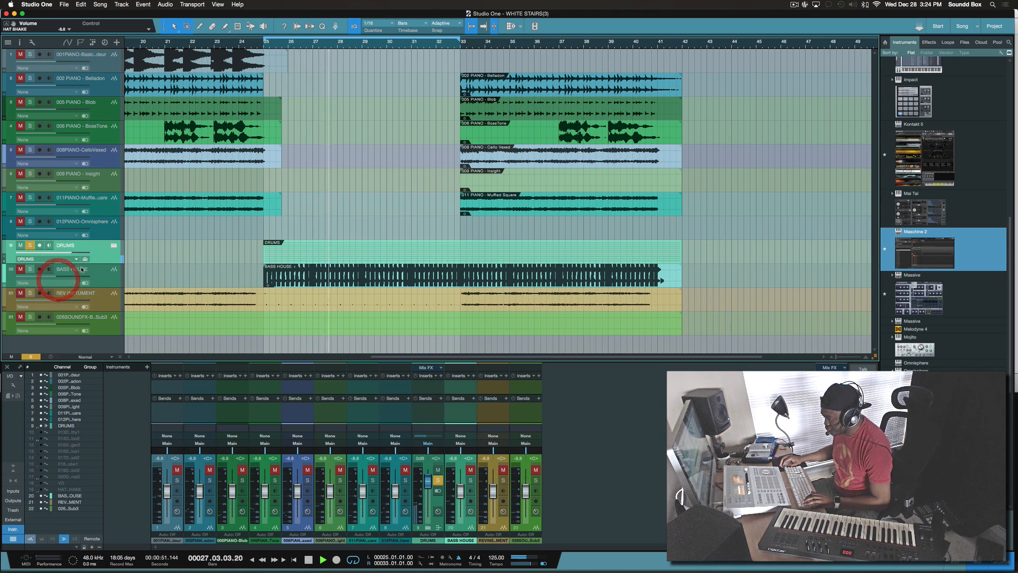
click(4, 252)
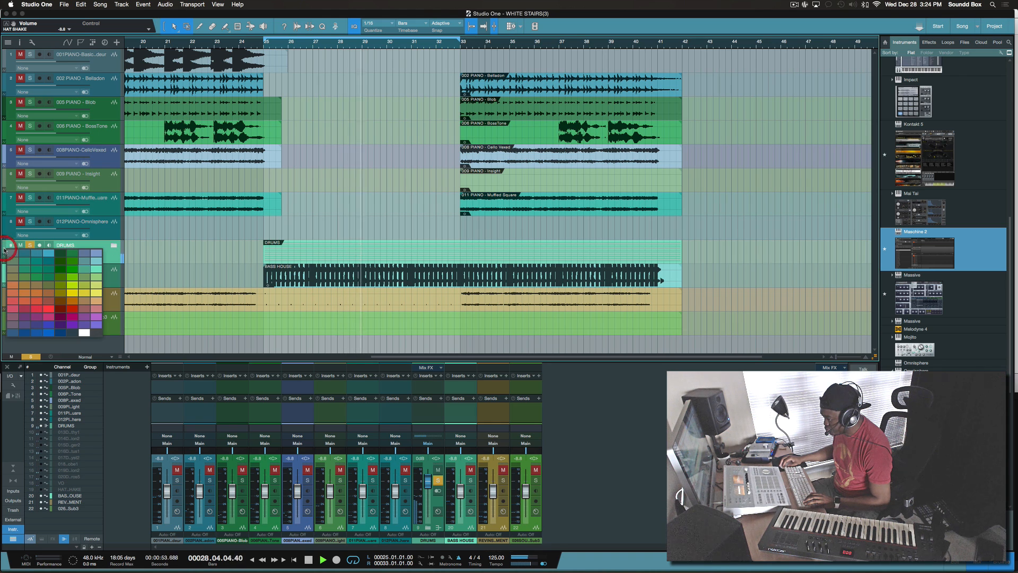
click(12, 299)
click(177, 250)
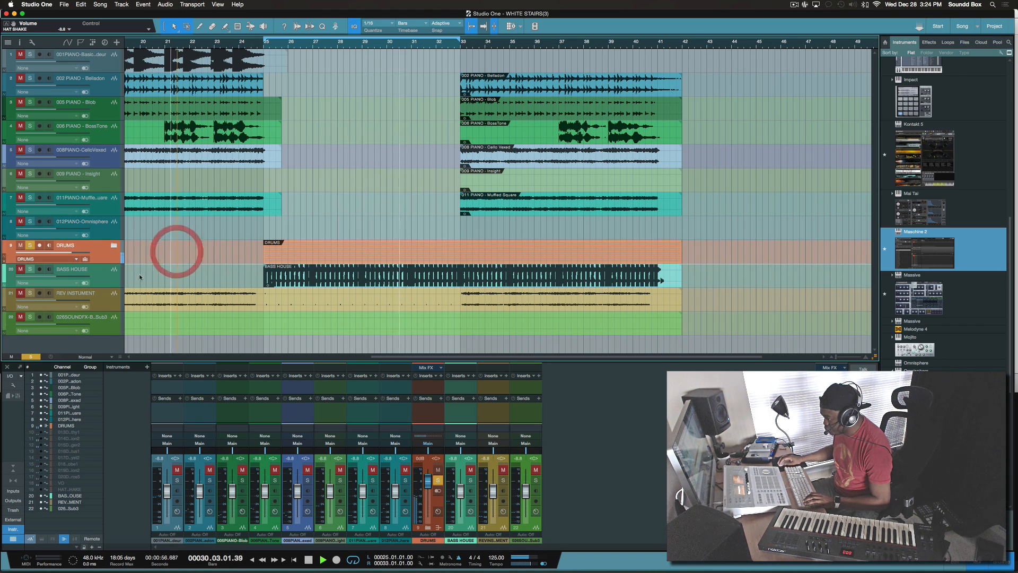
Colour the BASS HOUSE track red
click(110, 284)
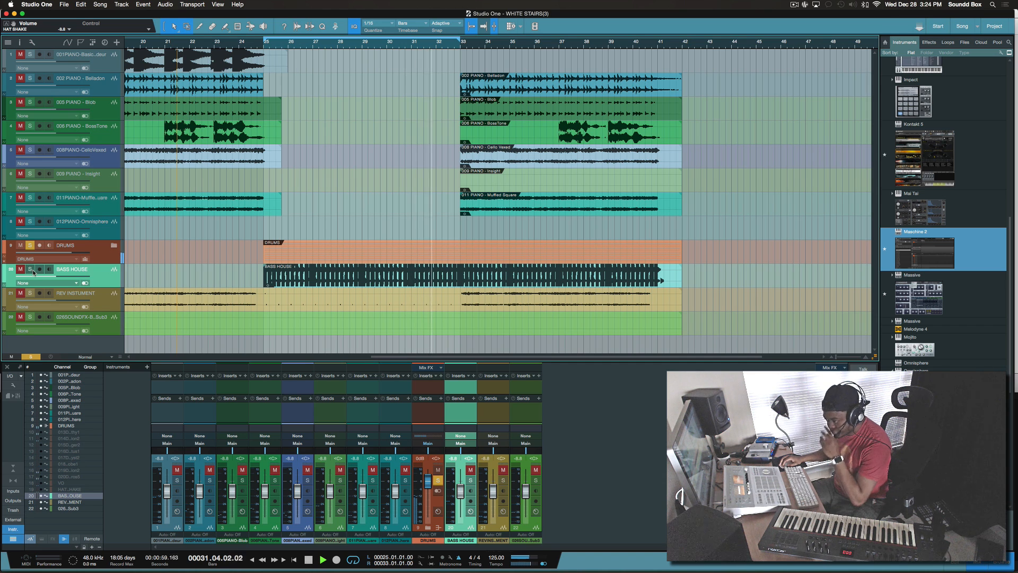
click(5, 274)
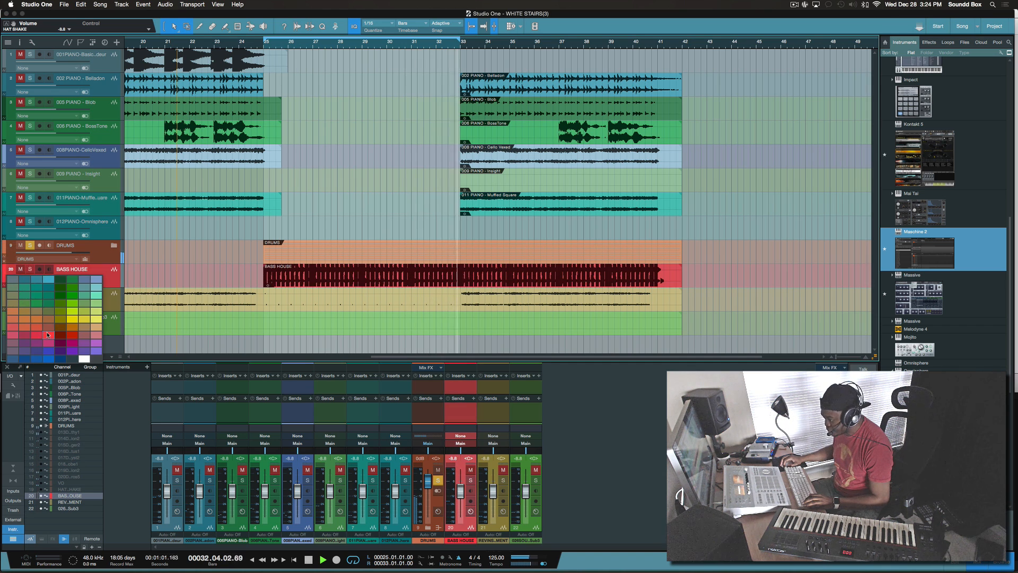
click(37, 334)
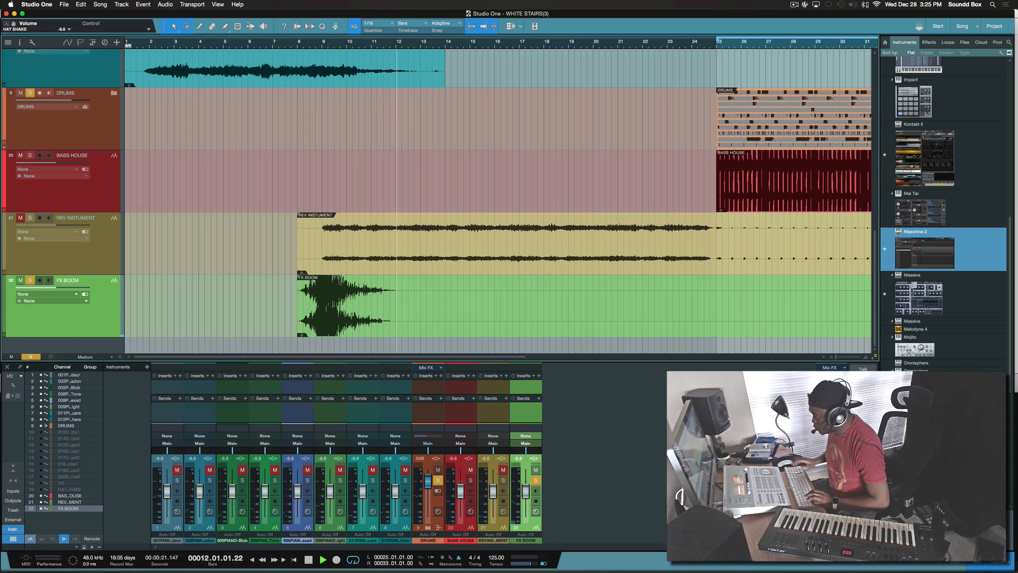
Stop playback and trim the empty end of the FX BOOM clip back to bar 13
key(w)
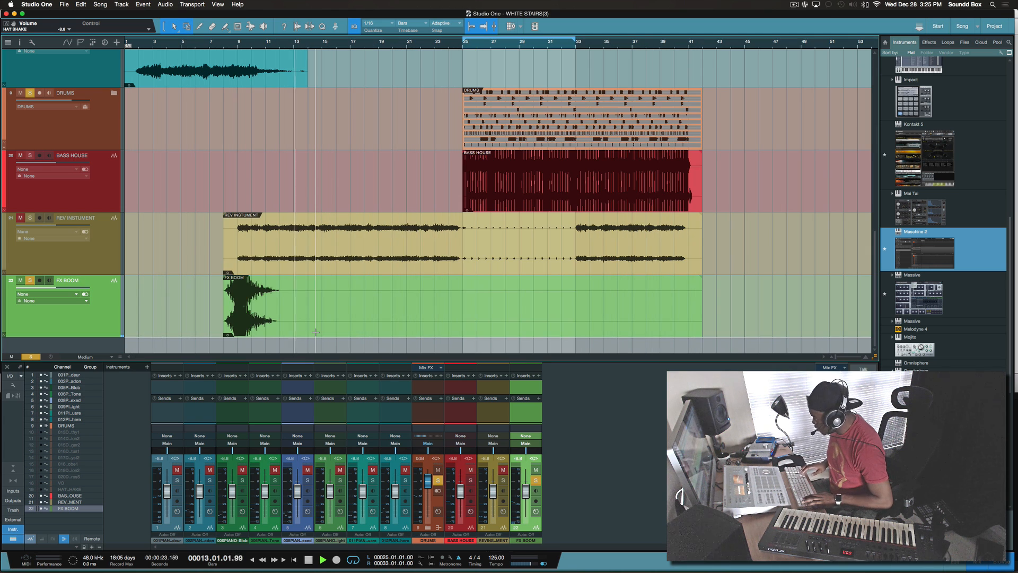
key(space)
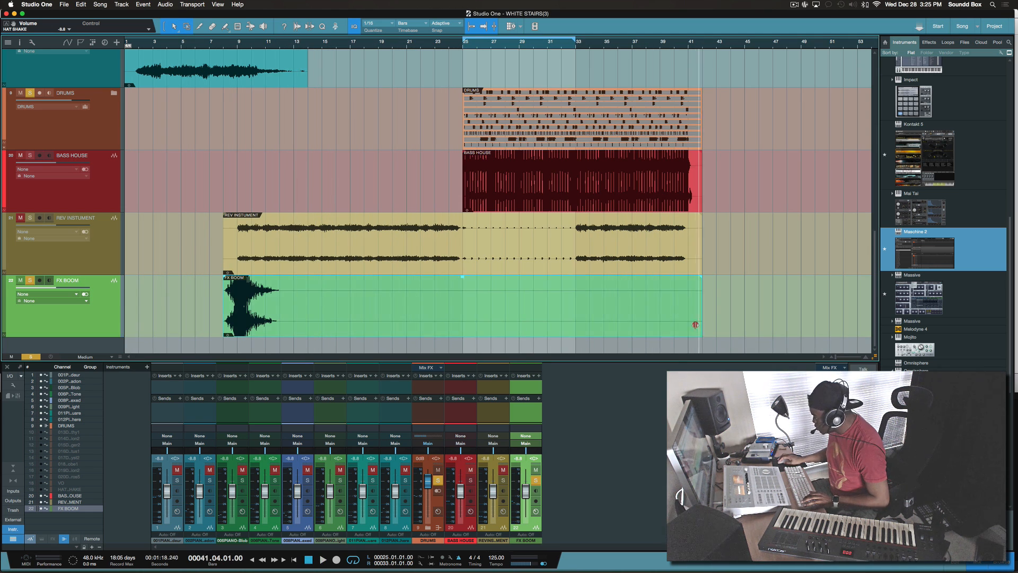
drag(700, 325, 292, 345)
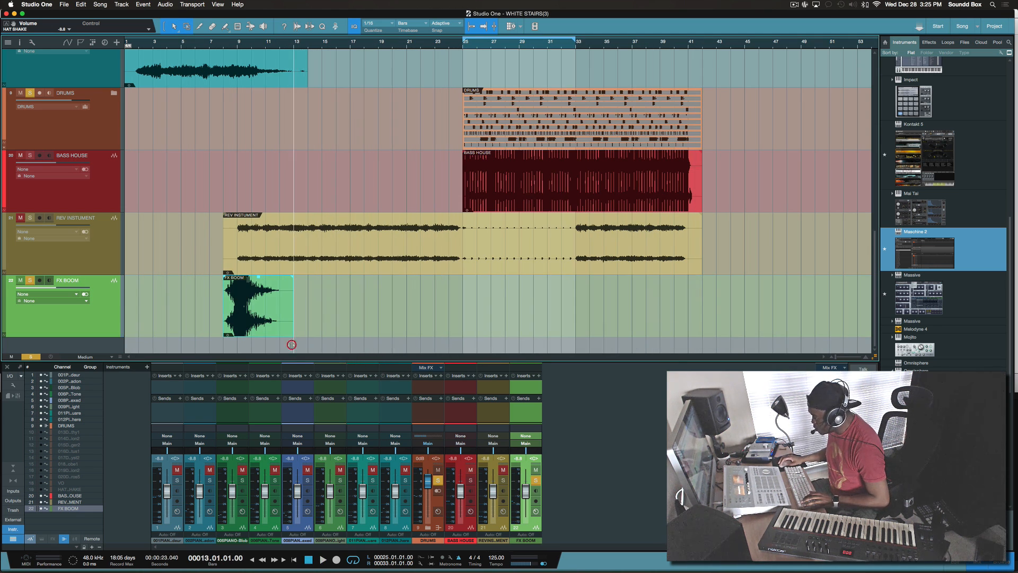
Audition the FX BOOM clip from bar 8 and slightly adjust the track's volume
click(221, 47)
key(space)
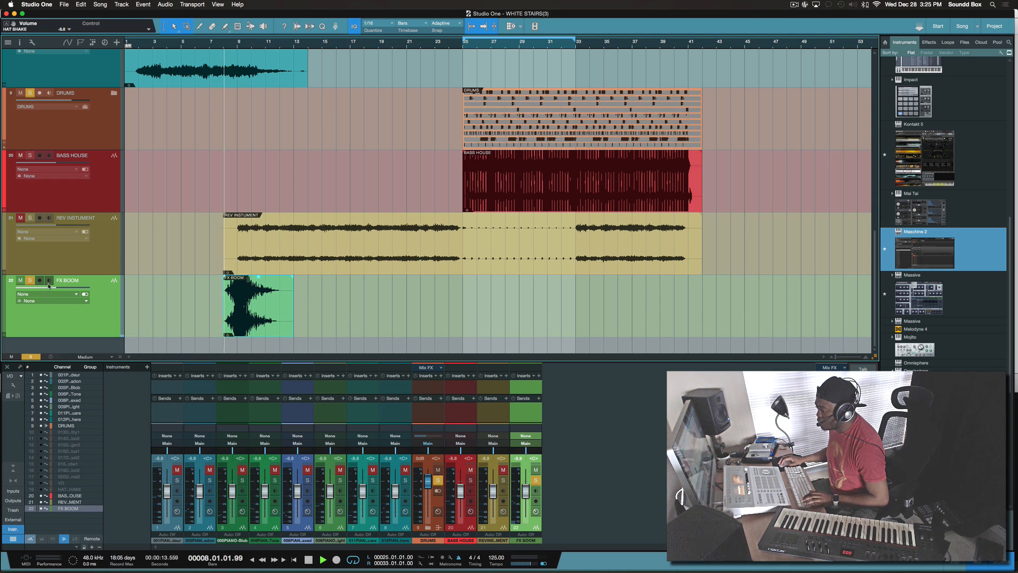
drag(55, 290, 57, 290)
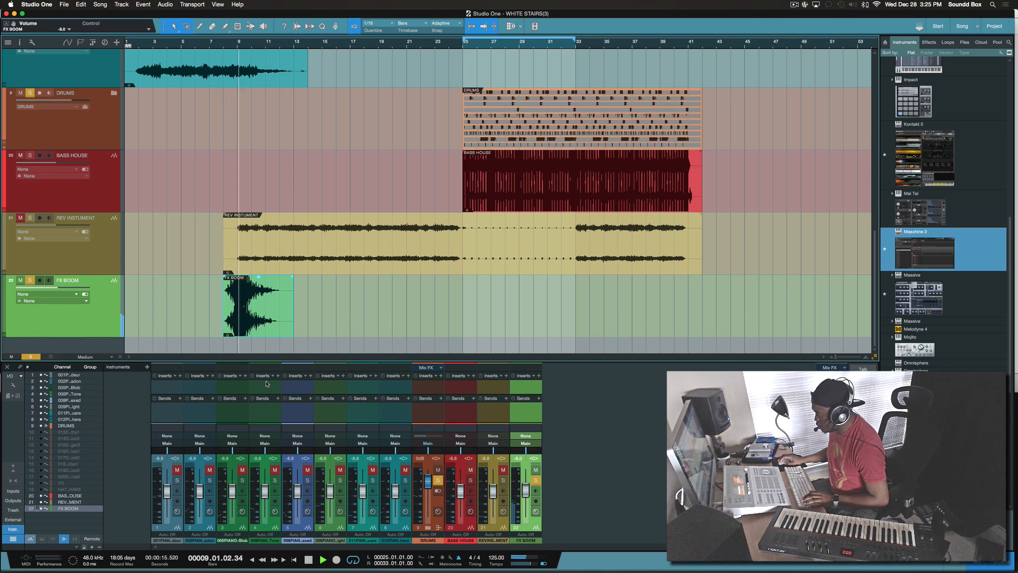
key(space)
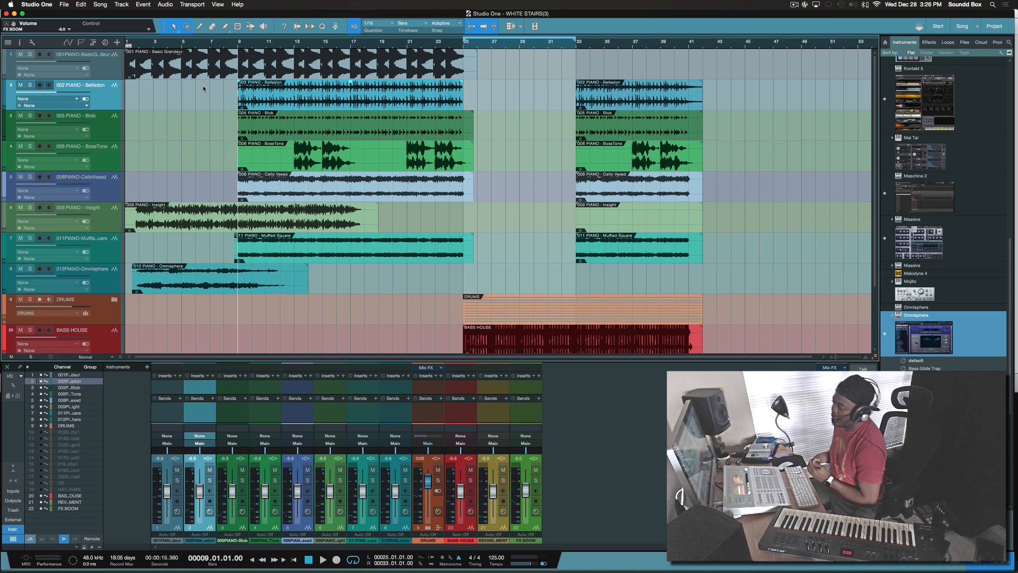
Add an Omnisphere instrument track above the 002 PIANO track and move its plug-in window clear of the arrangement
drag(203, 88, 203, 86)
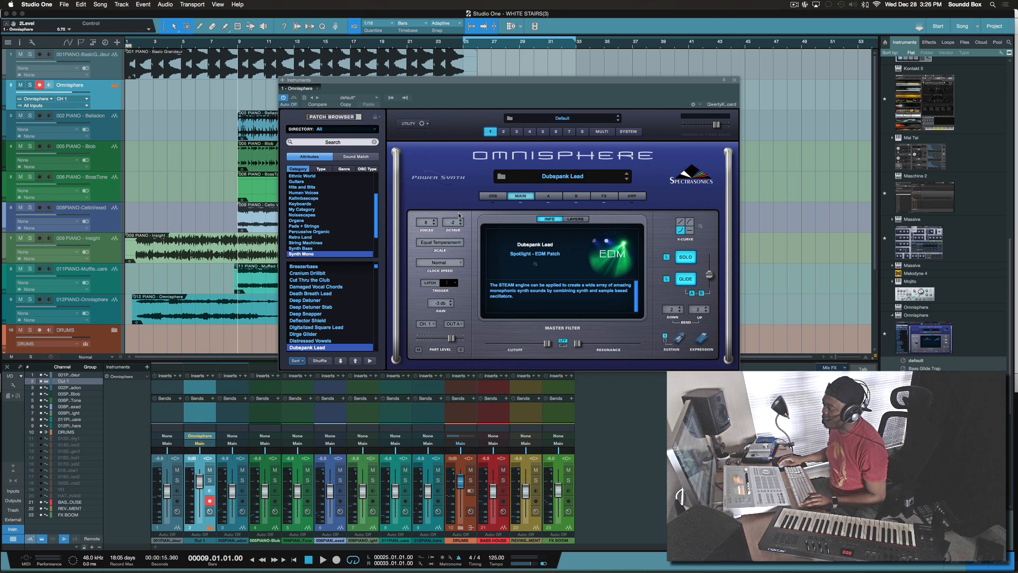
drag(538, 130, 587, 88)
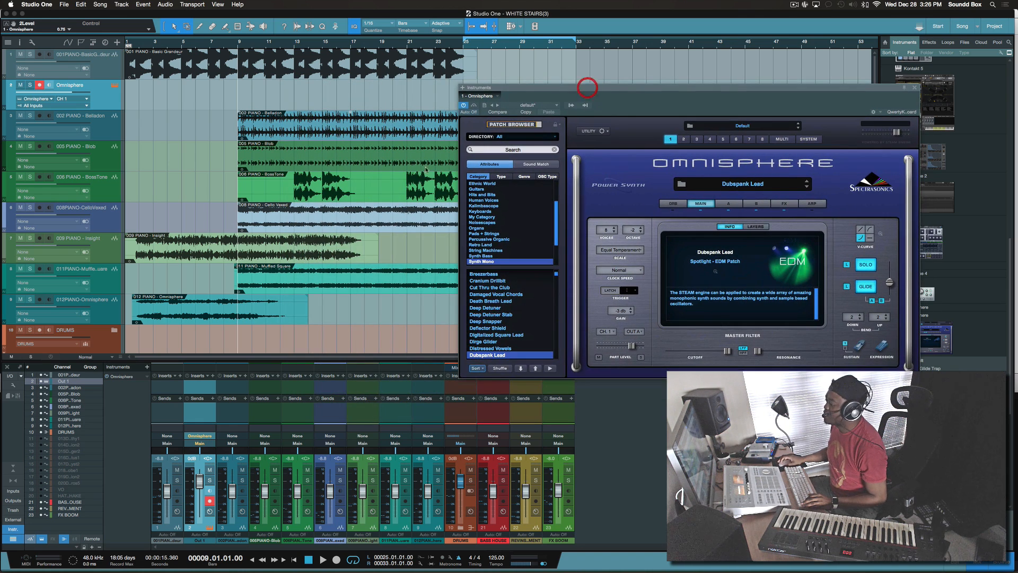
drag(819, 89, 645, 173)
Find Maschine 2 among the instruments and add it as a new track below Omnisphere
scroll(944, 212, down, 5)
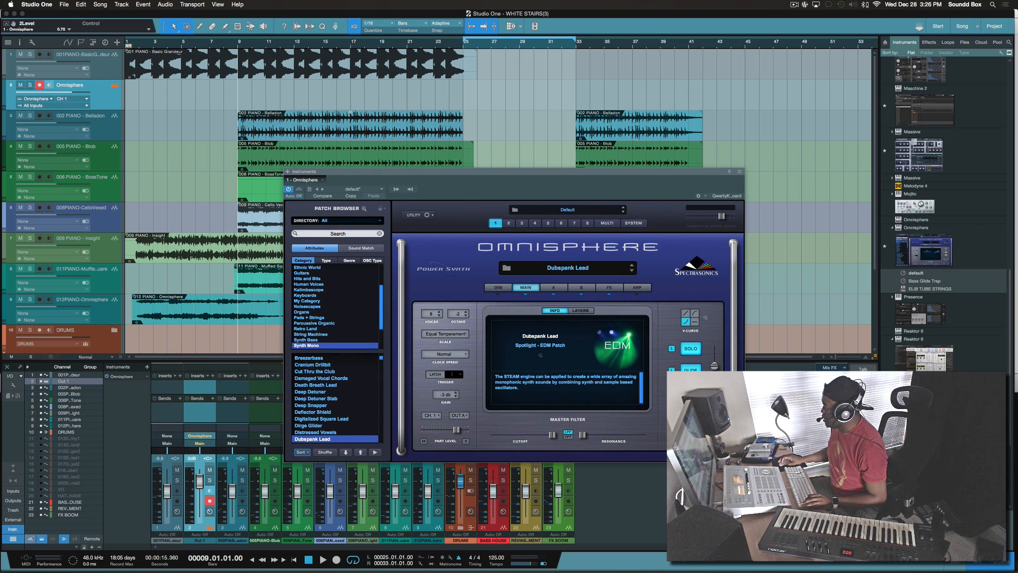
scroll(944, 212, down, 4)
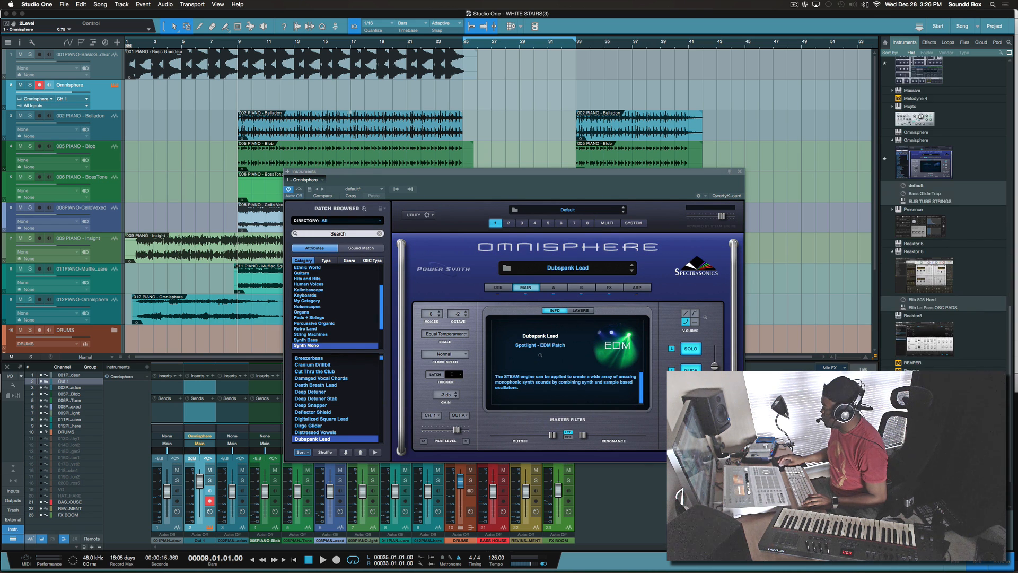
scroll(944, 212, up, 3)
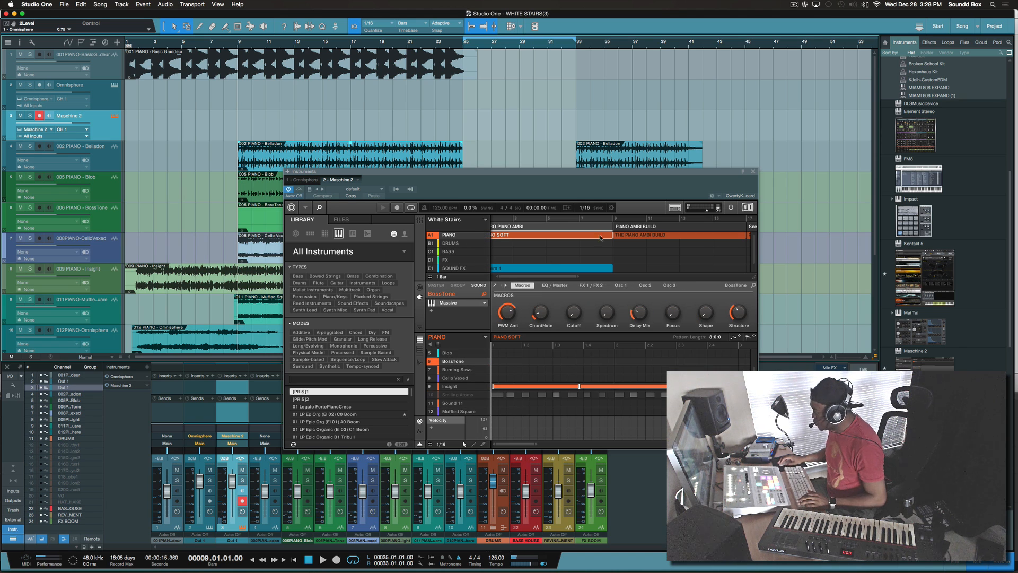
Check the SOUND FX and FX groups of the White Stairs project in Maschine and return to the PIANO group
click(457, 268)
scroll(457, 269, down, 1)
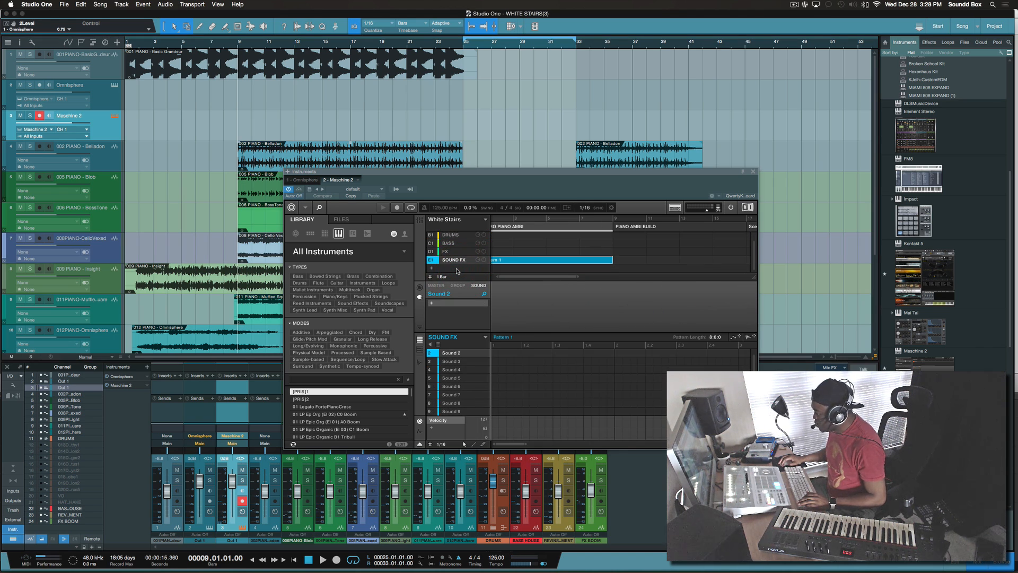
click(459, 251)
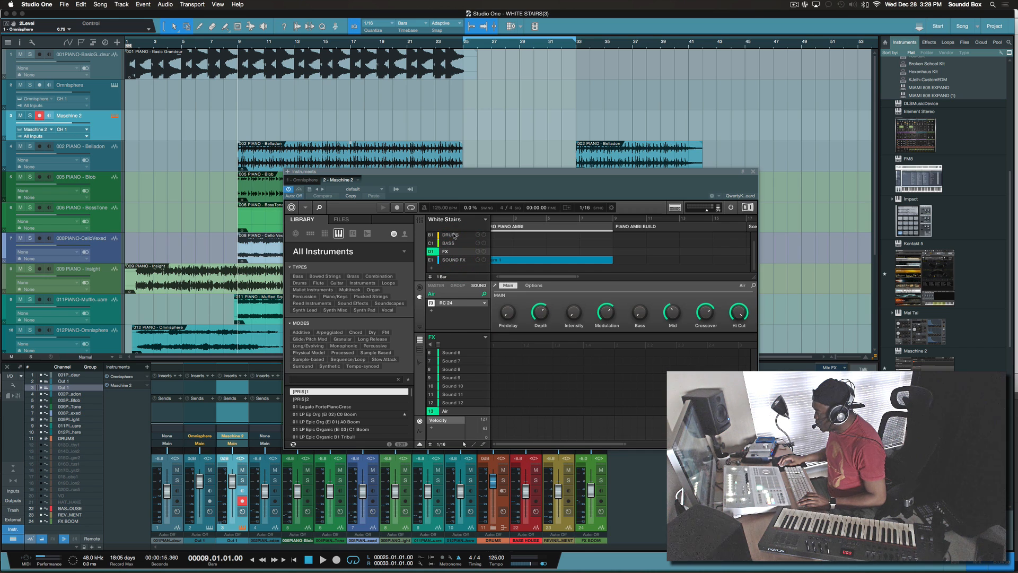
scroll(454, 239, up, 1)
click(454, 237)
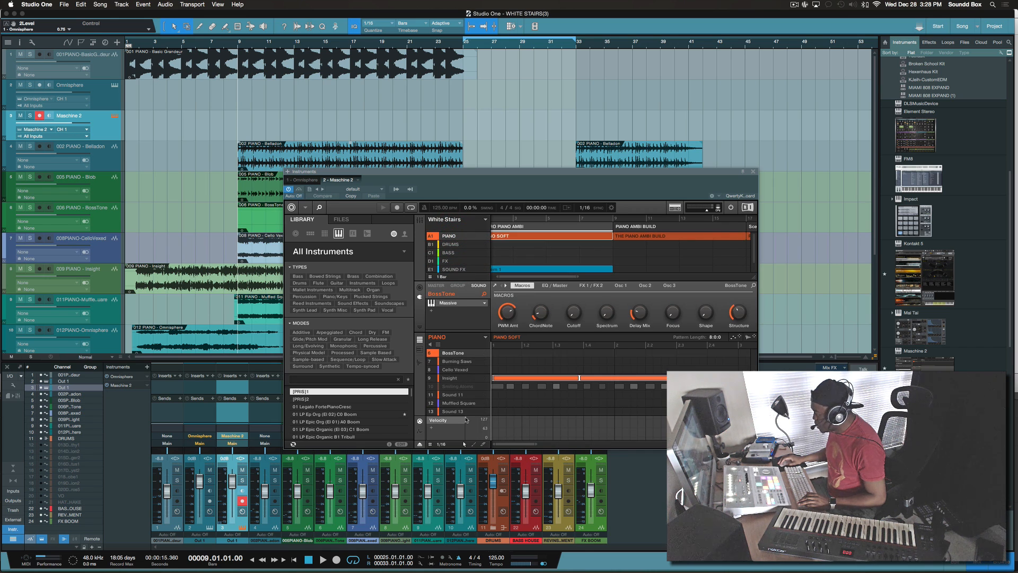
Export the PIANO SOFT MIDI pattern of the Omnisphere sound from Maschine's PIANO group to the Maschine 2 track at bar 9
scroll(456, 385, down, 2)
scroll(456, 385, down, 1)
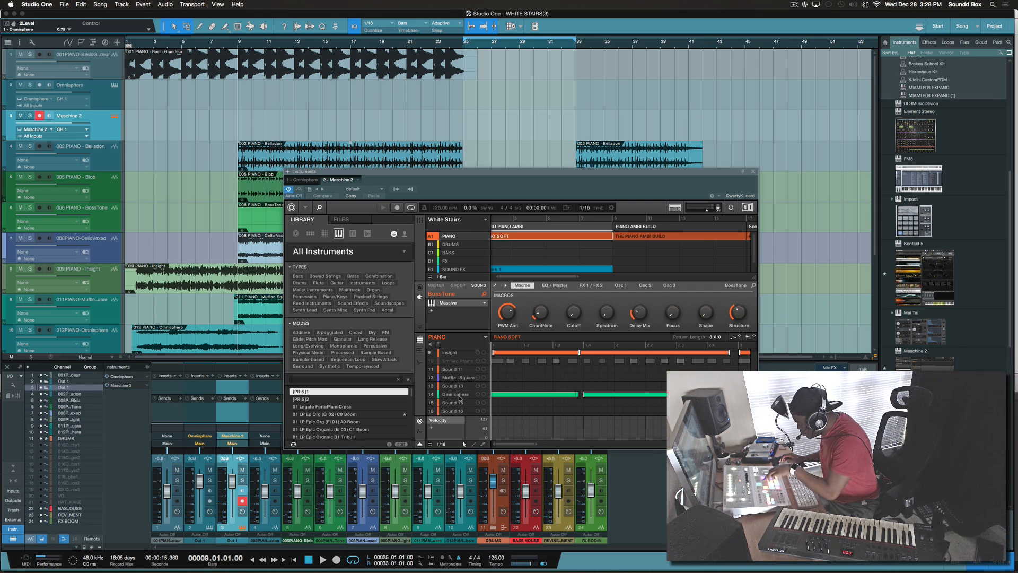
click(456, 394)
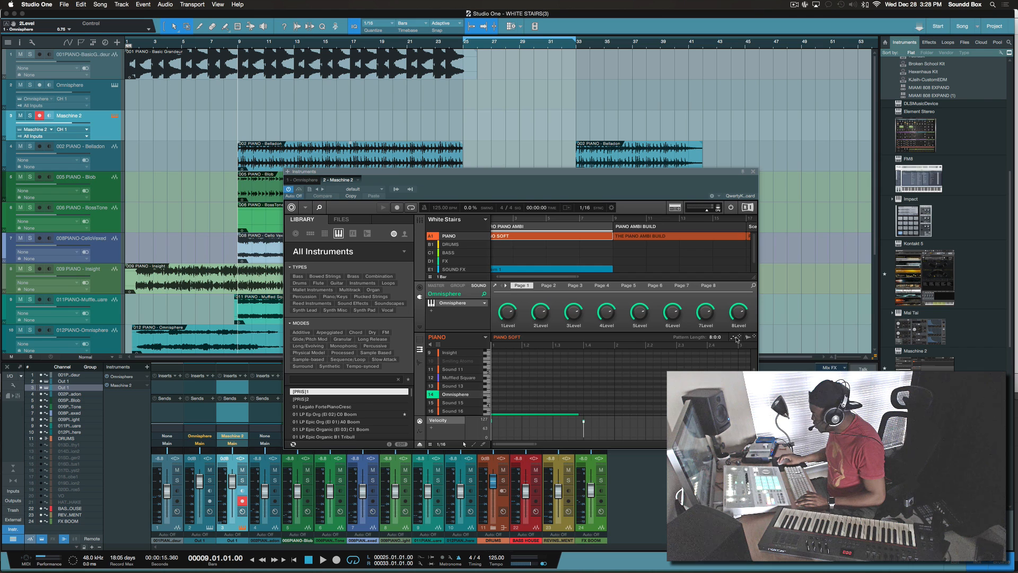
mouse_move(736, 338)
mouse_down()
mouse_move(403, 159)
mouse_move(251, 129)
mouse_up()
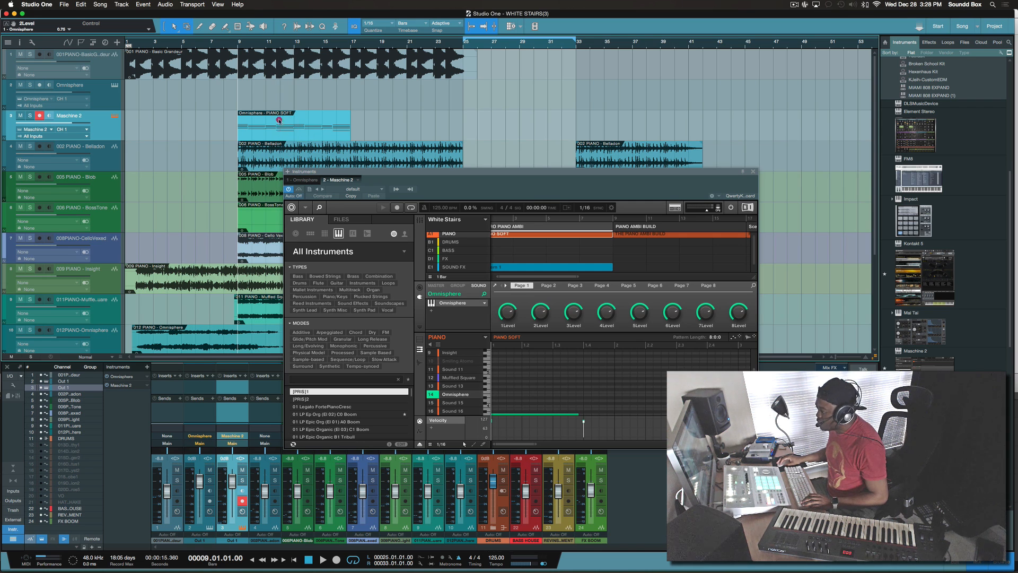
Move the PIANO SOFT MIDI part from the Maschine 2 track up to the Omnisphere track at bar 9 and mute Maschine 2
drag(279, 121, 280, 100)
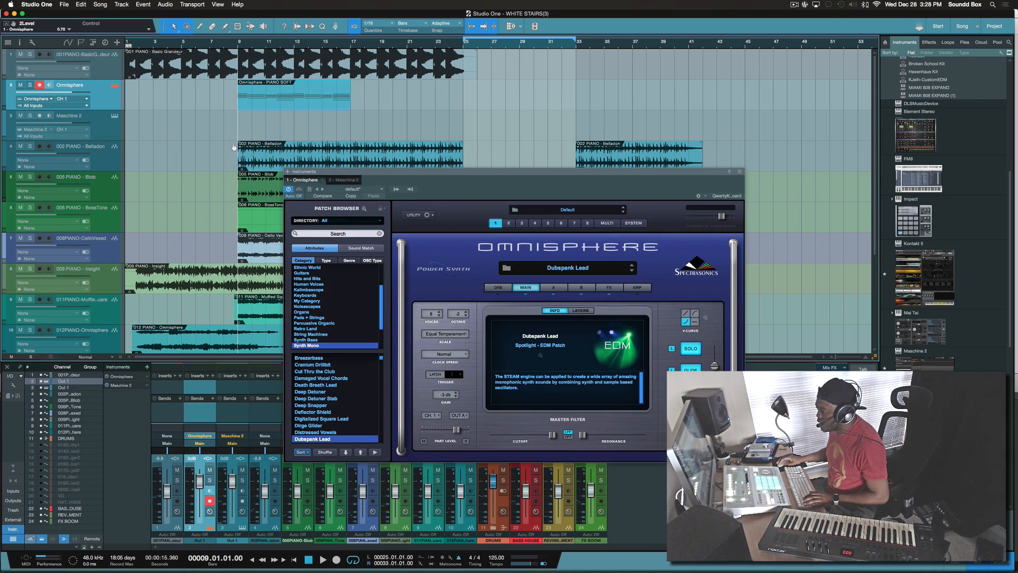
click(20, 116)
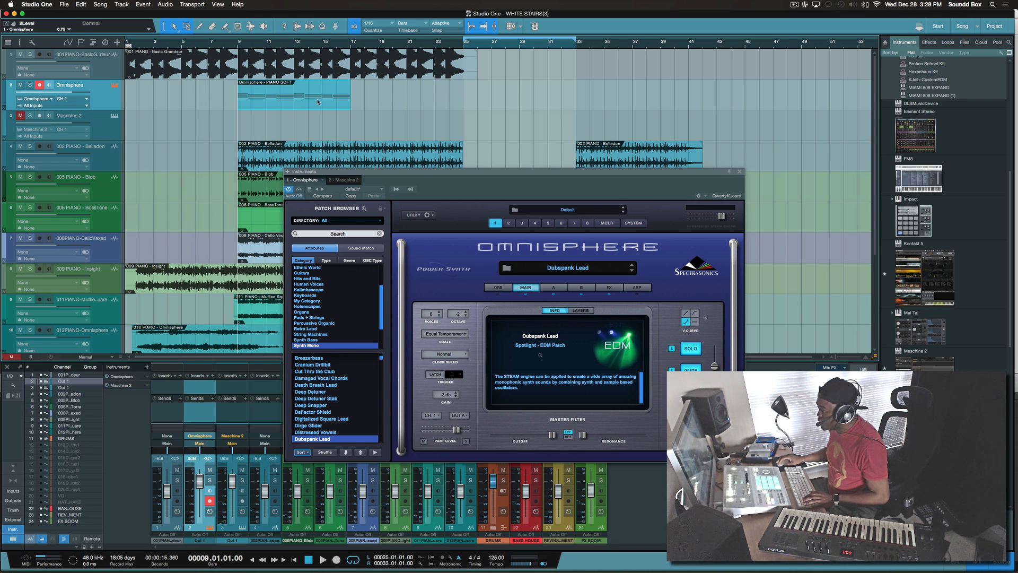
Play the part briefly through Omnisphere and lower the Omnisphere track's volume to about -18 dB
key(space)
key(space)
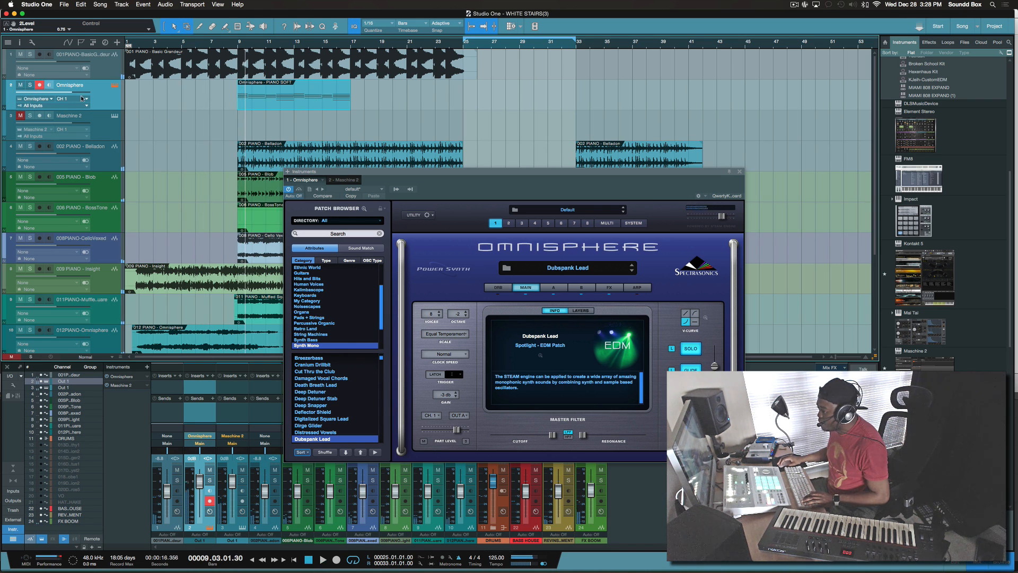
drag(72, 92, 51, 115)
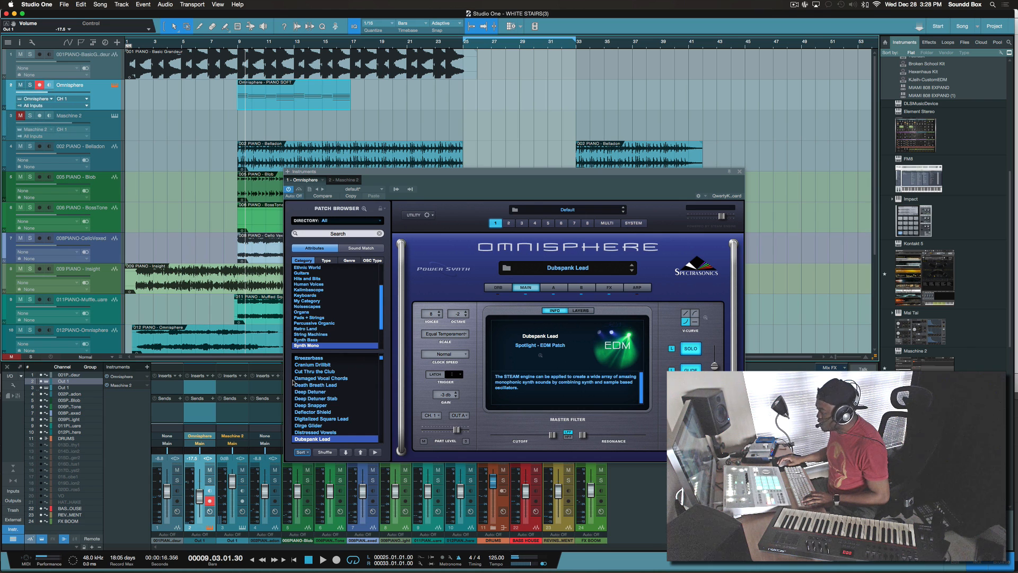
Browse Omnisphere's Pads + Strings patches for Cathedral String Orchestra and lower the patch's master filter cutoff
scroll(316, 323, down, 3)
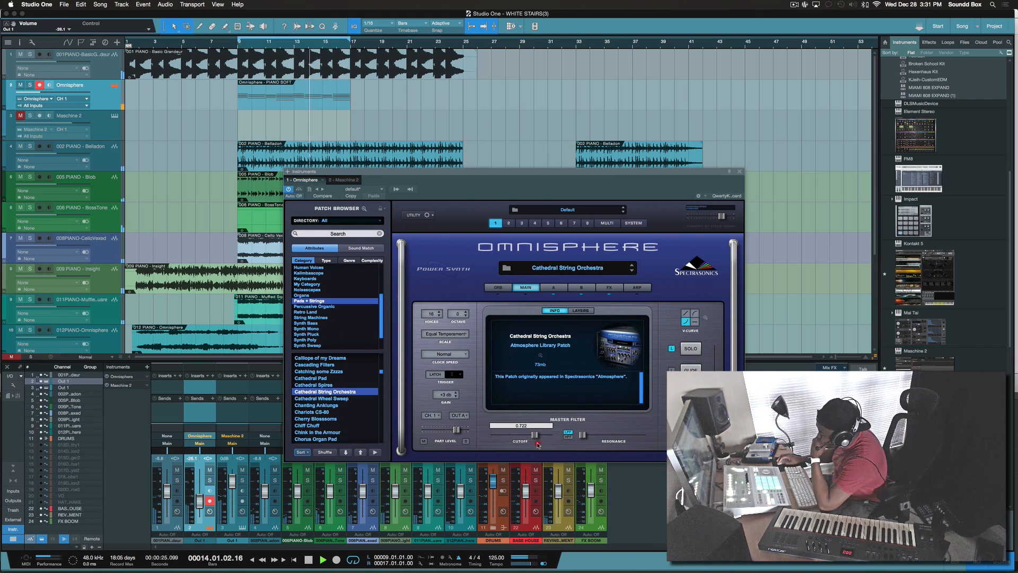
drag(536, 451, 526, 453)
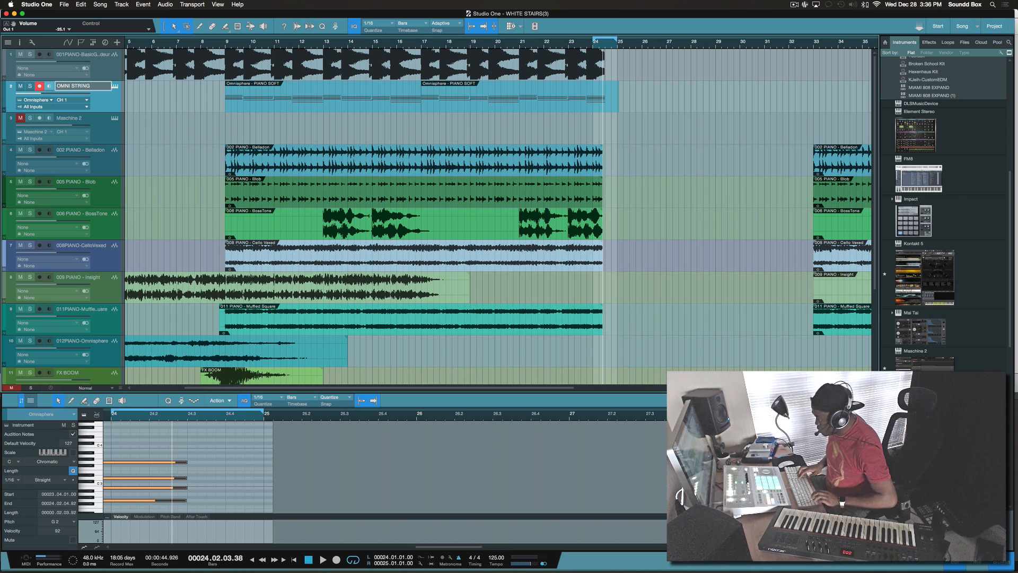
Name the Omnisphere track OMNI STRING and merge its two MIDI parts into one
key(Return)
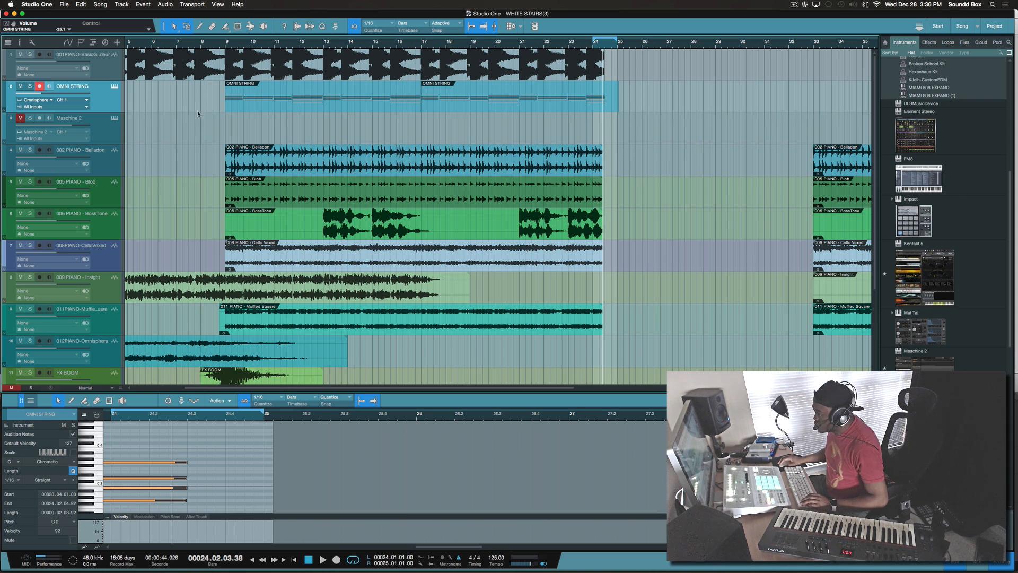
click(338, 111)
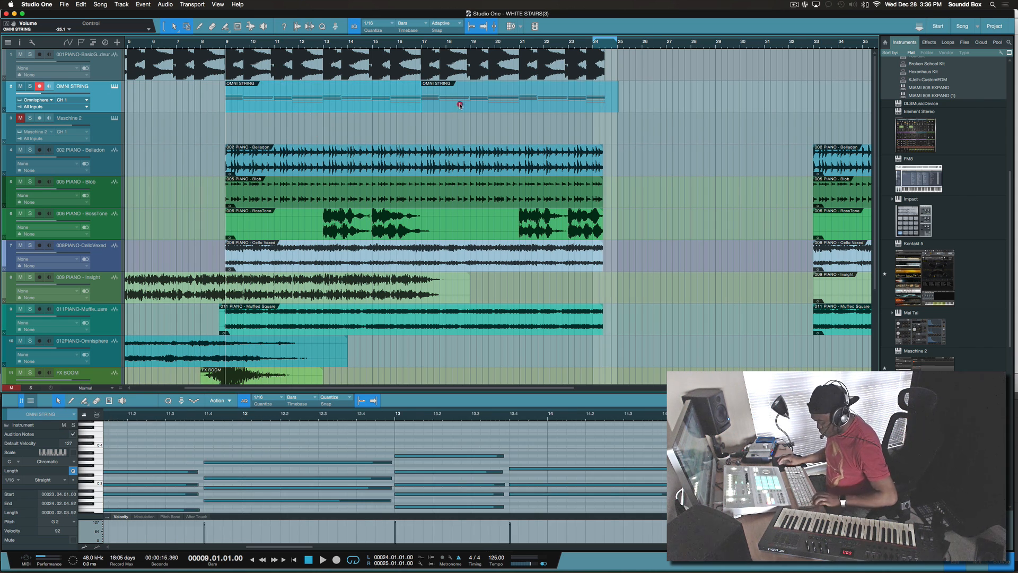
click(460, 106)
key(g)
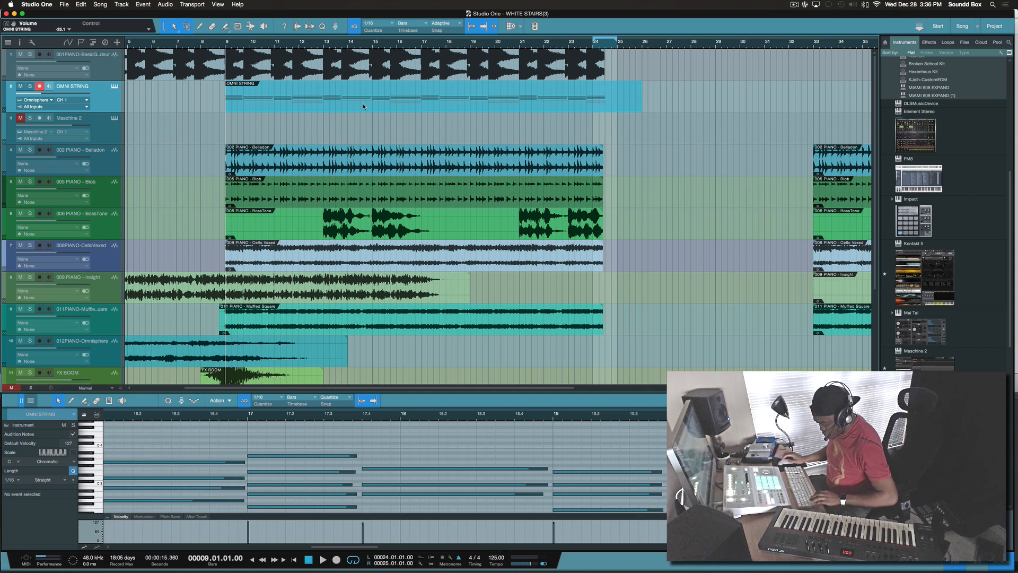
Transform the OMNI STRING instrument track to audio with Render Inserts, Preserve Instrument Track State, Remove Instrument and Auto Tail enabled
key(super+b)
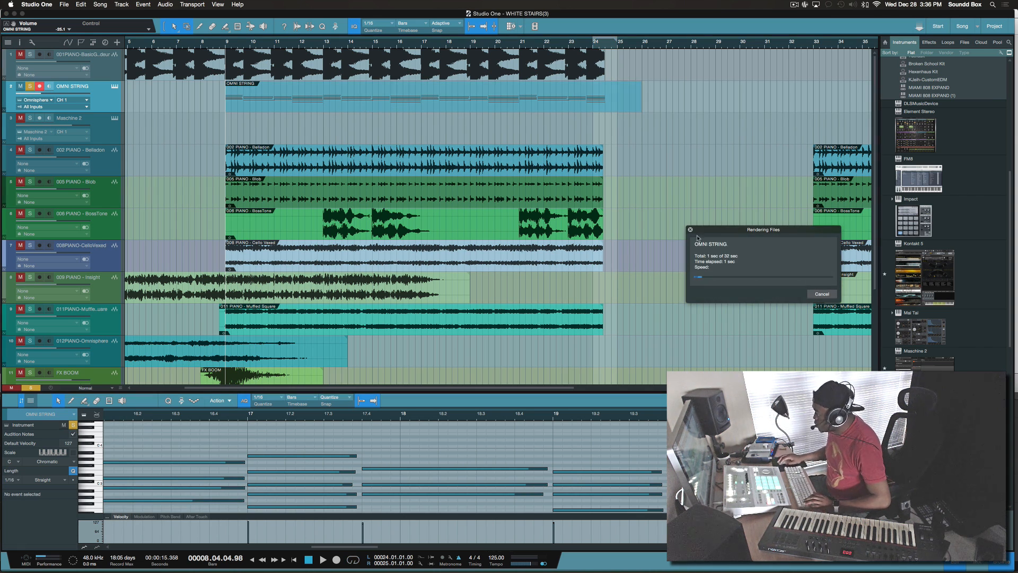
click(820, 294)
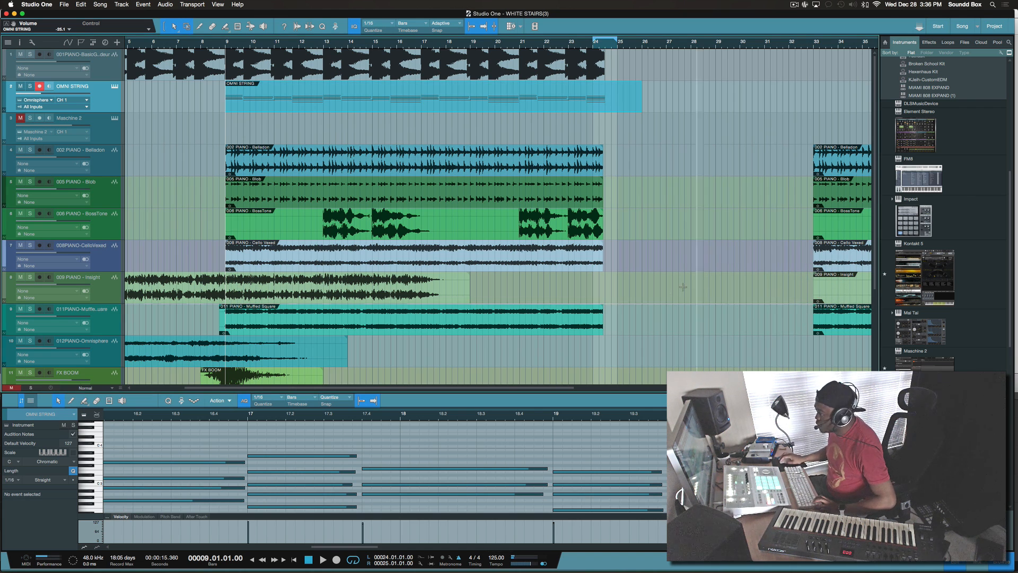
click(478, 104)
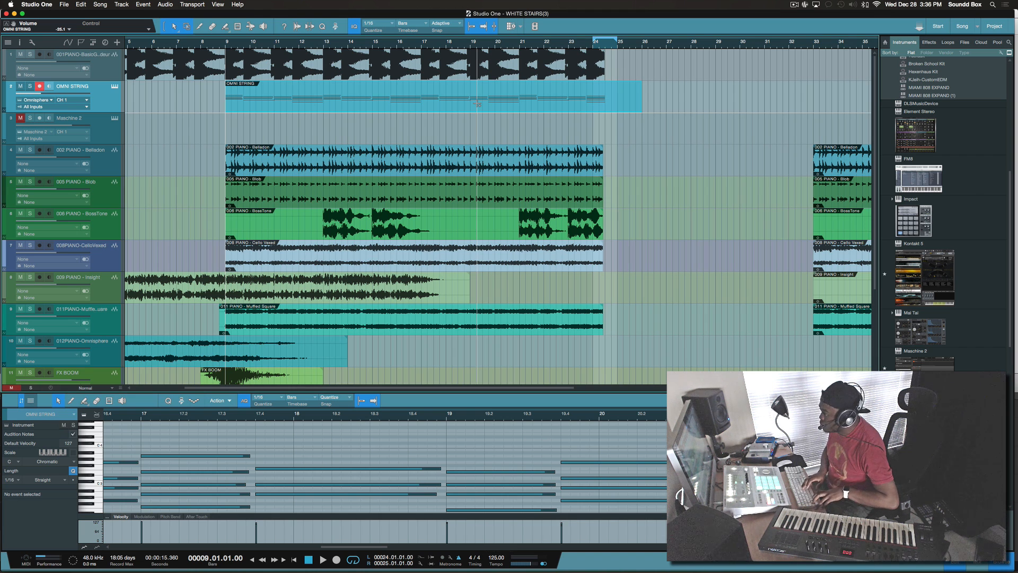
key(super+t)
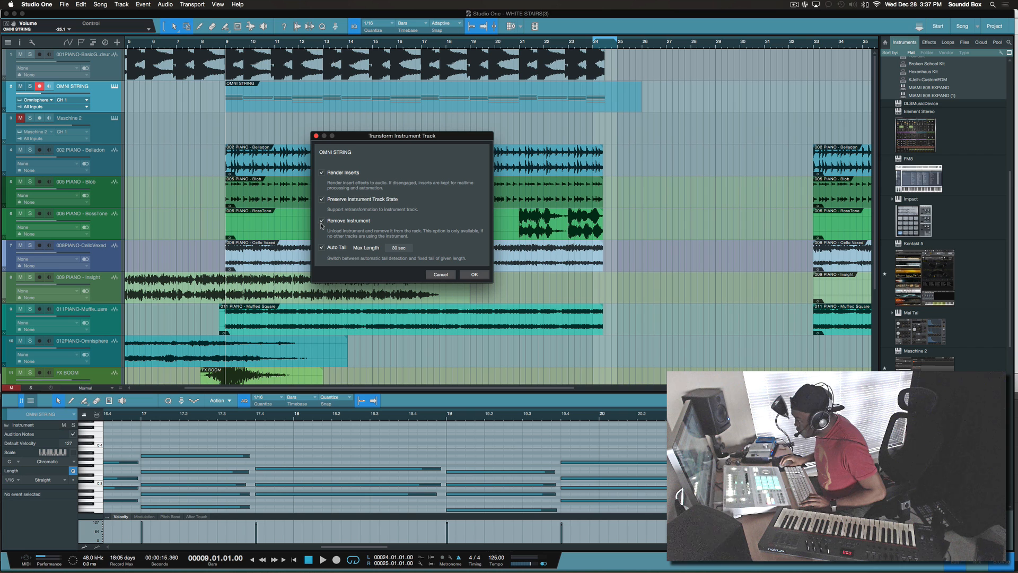
click(479, 273)
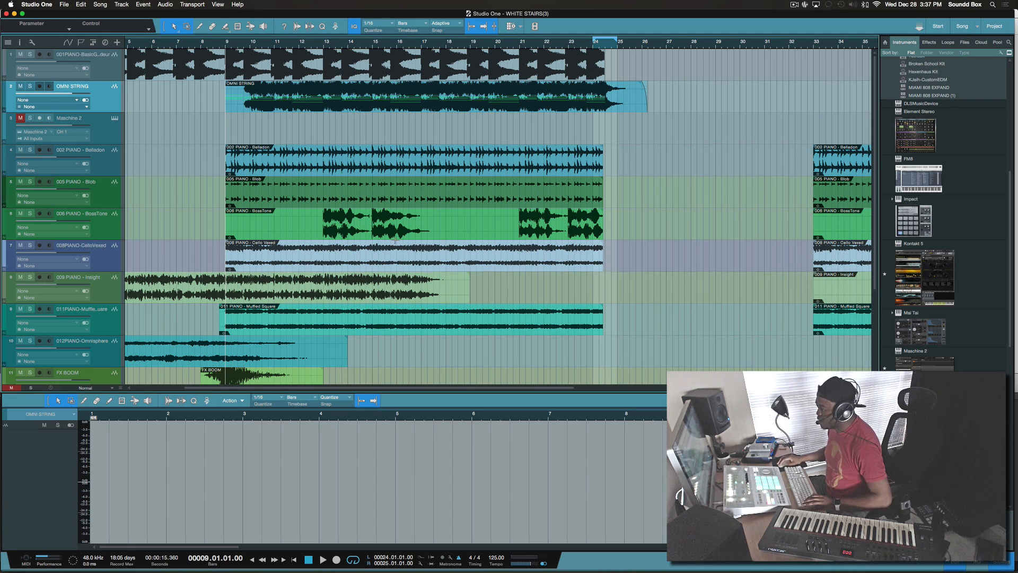
Enlarge the arrangement tracks and examine the rendered OMNI STRING waveform
key(shift+e)
key(shift+e)
key(shift+e)
key(shift+e)
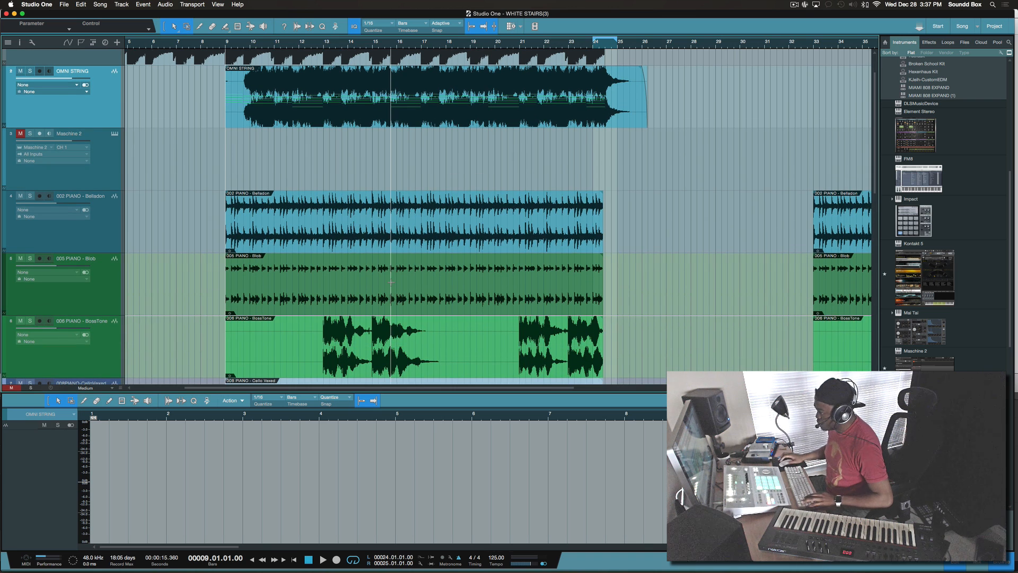
click(412, 124)
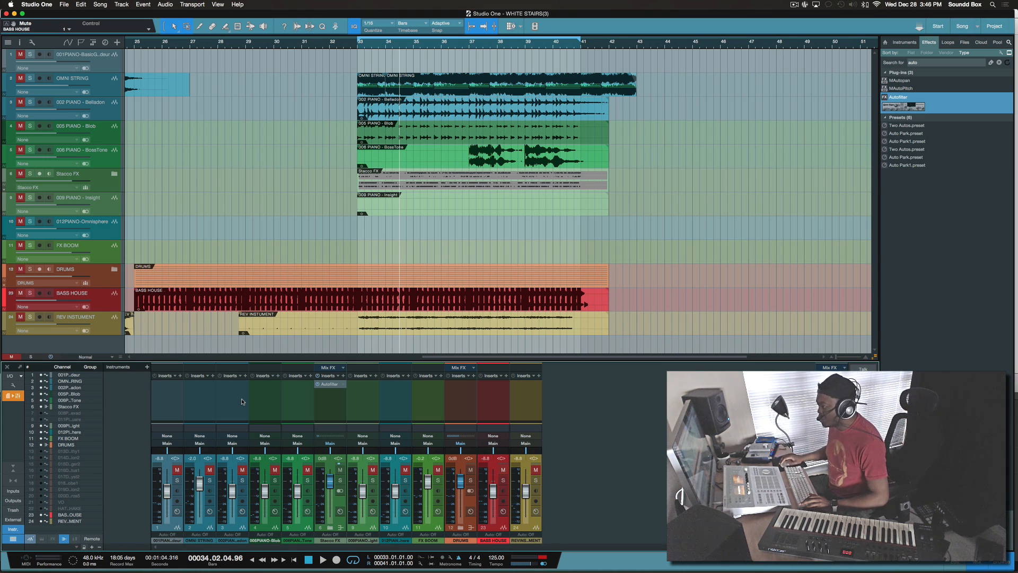
Clear the mutes on all tracks at once and play the looped section starting at bar 33
click(185, 135)
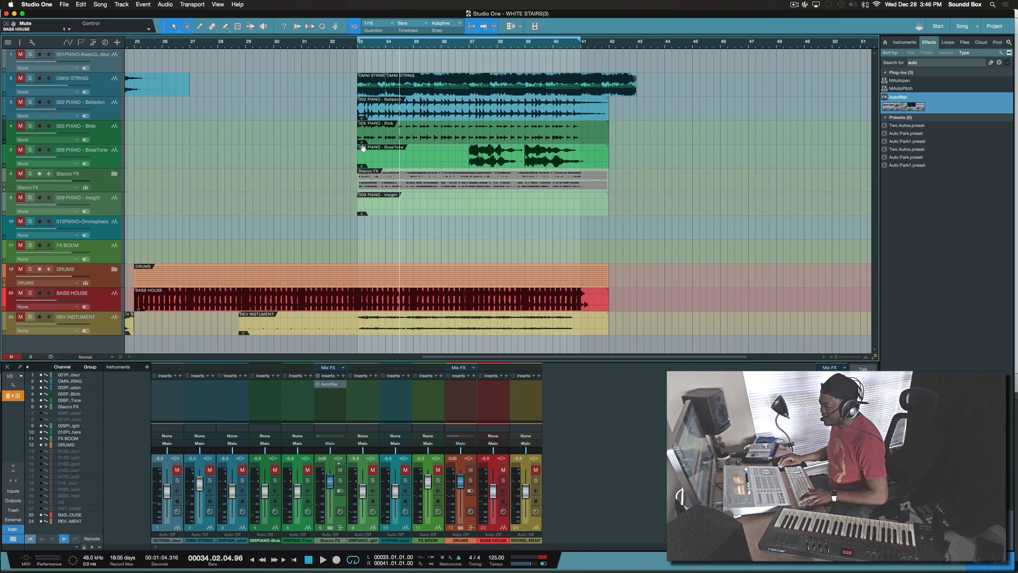
click(11, 357)
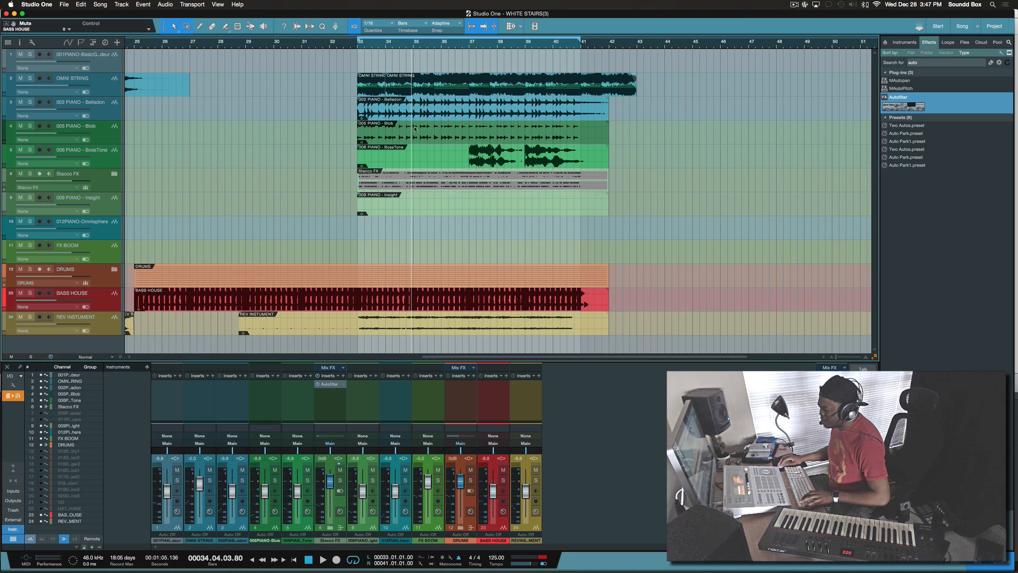
key(space)
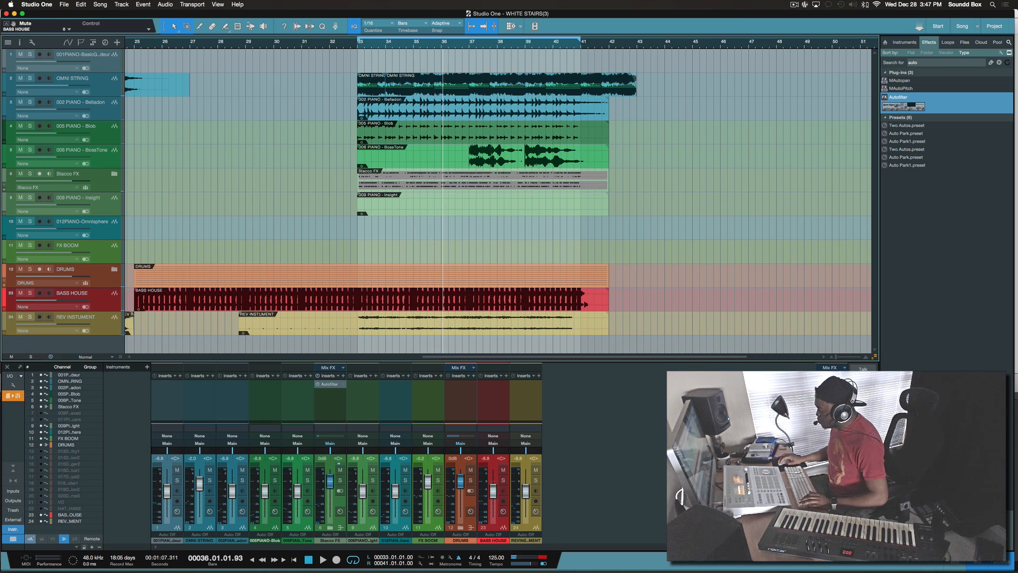
key(space)
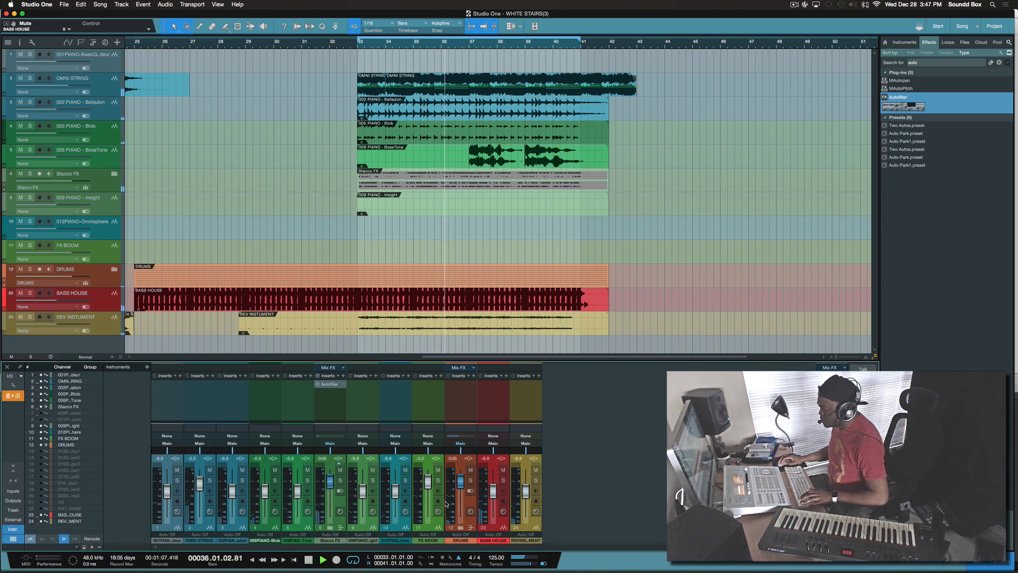
Select all mixer channels from 001PIANO to REV INSTUMENT and raise their faders together by about 1 dB
click(535, 522)
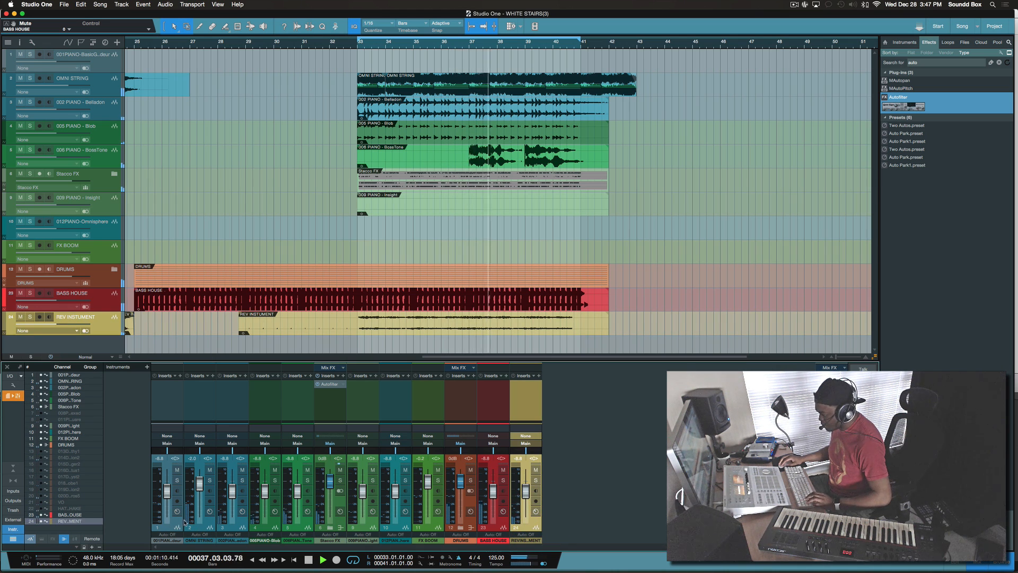
shift+click(169, 523)
drag(168, 496, 168, 494)
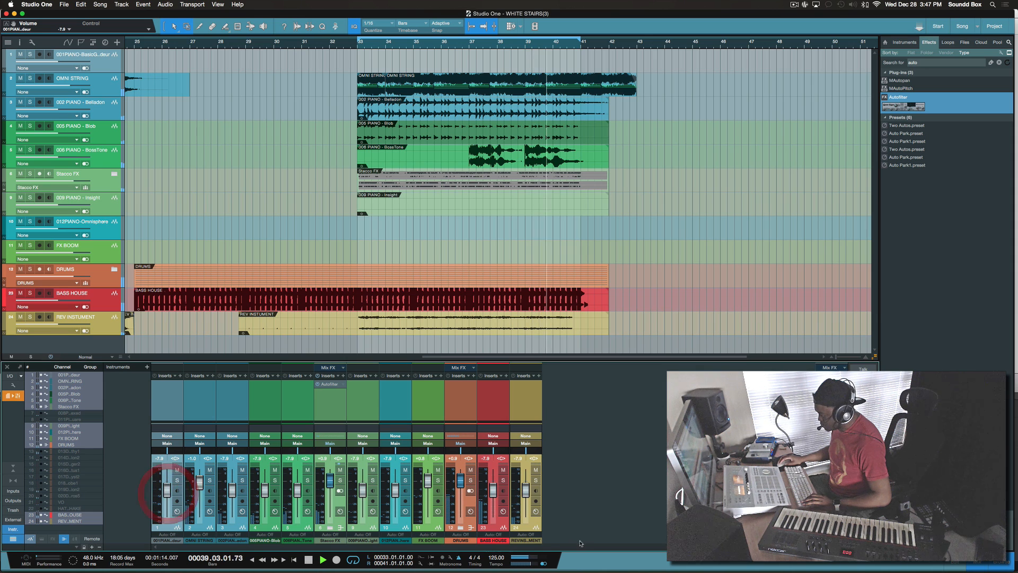
click(532, 523)
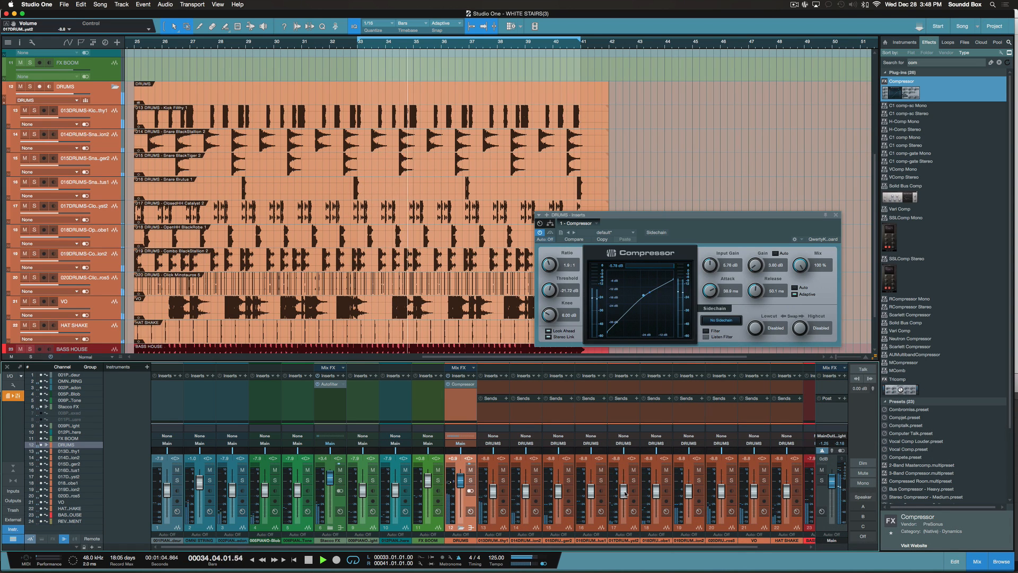
Lower the 017 DRUMS ClosedHH channel's volume to about -16.1 dB and pan it left to L45
drag(625, 492, 624, 497)
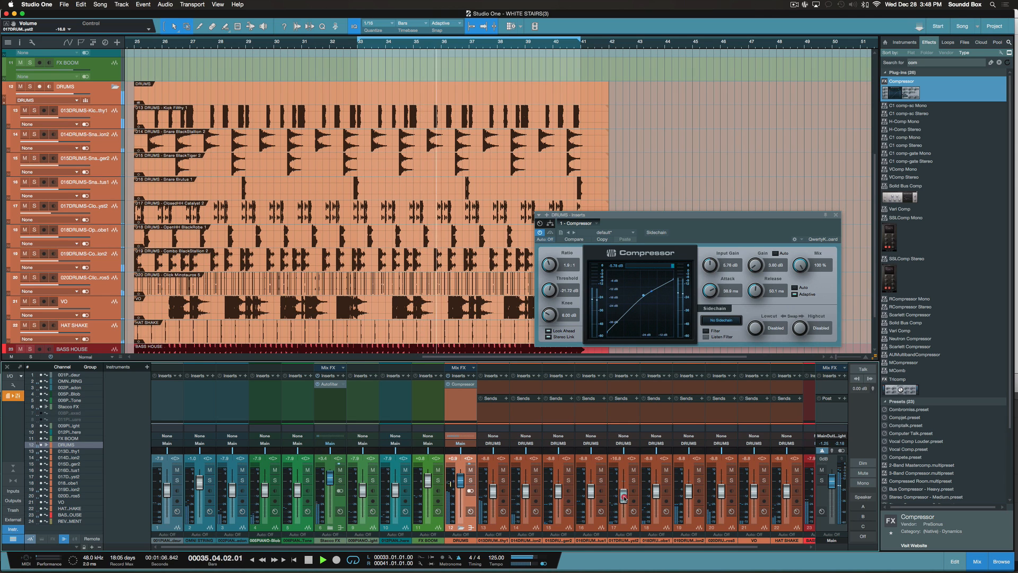
drag(624, 451, 597, 453)
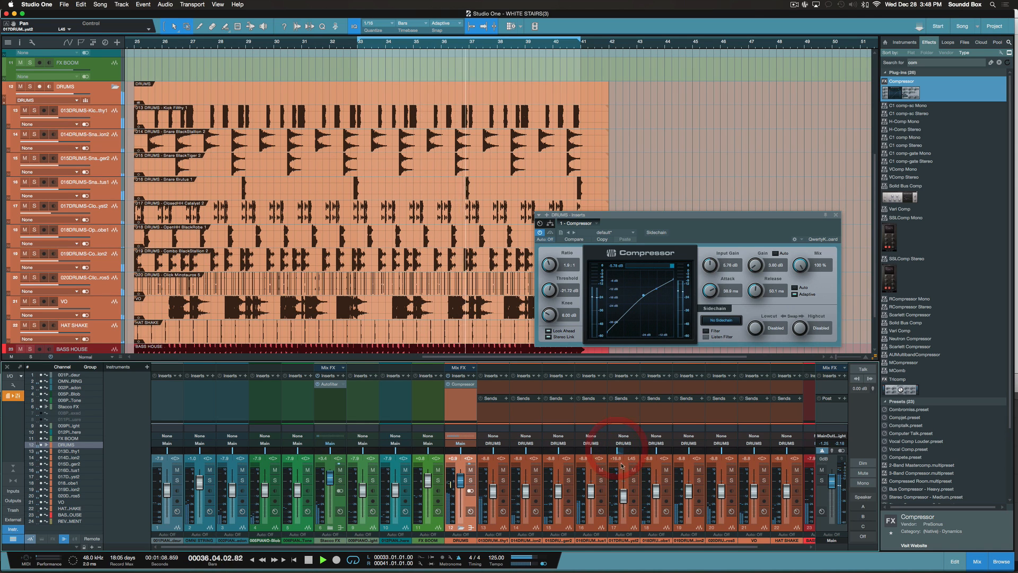
drag(623, 496, 624, 495)
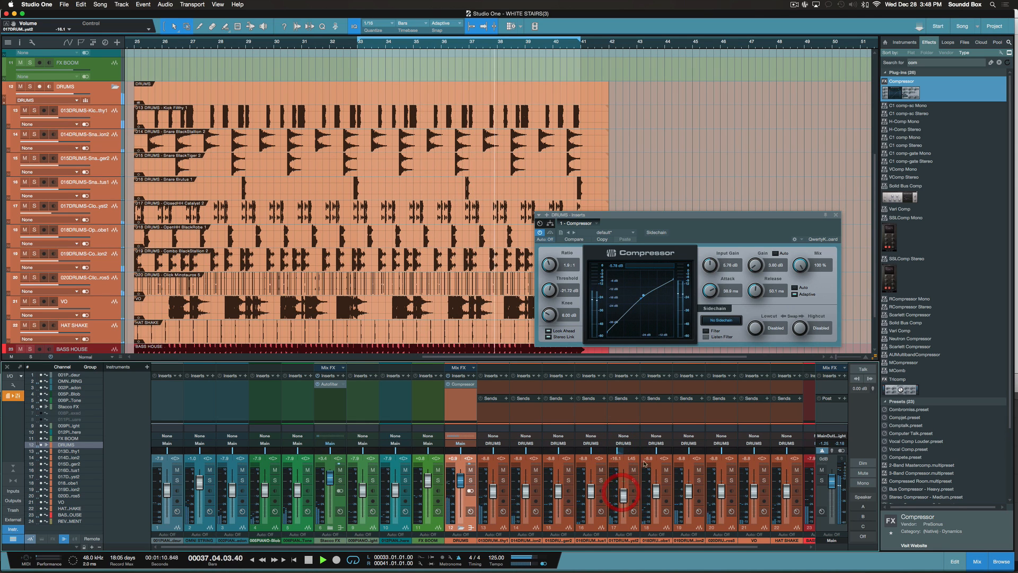
drag(659, 451, 660, 451)
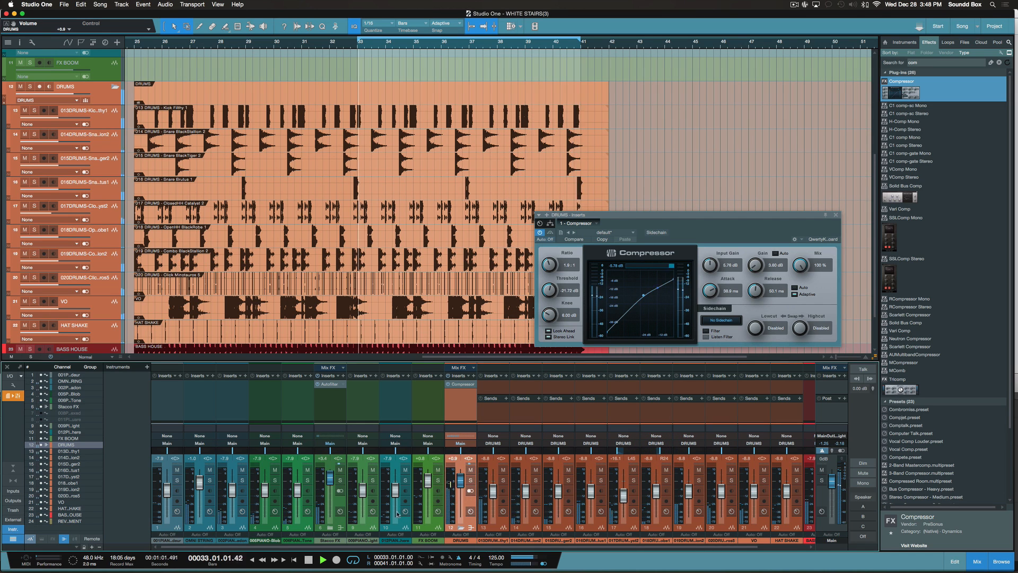
Collapse the DRUMS group's channels and raise the BASS HOUSE fader to about -5.4 dB
scroll(349, 528, right, 3)
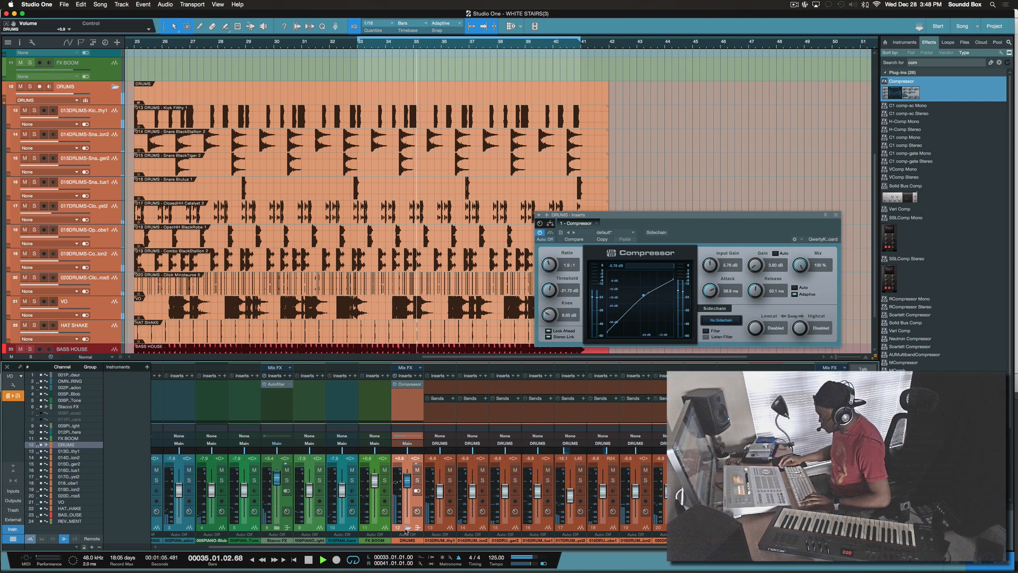
click(407, 528)
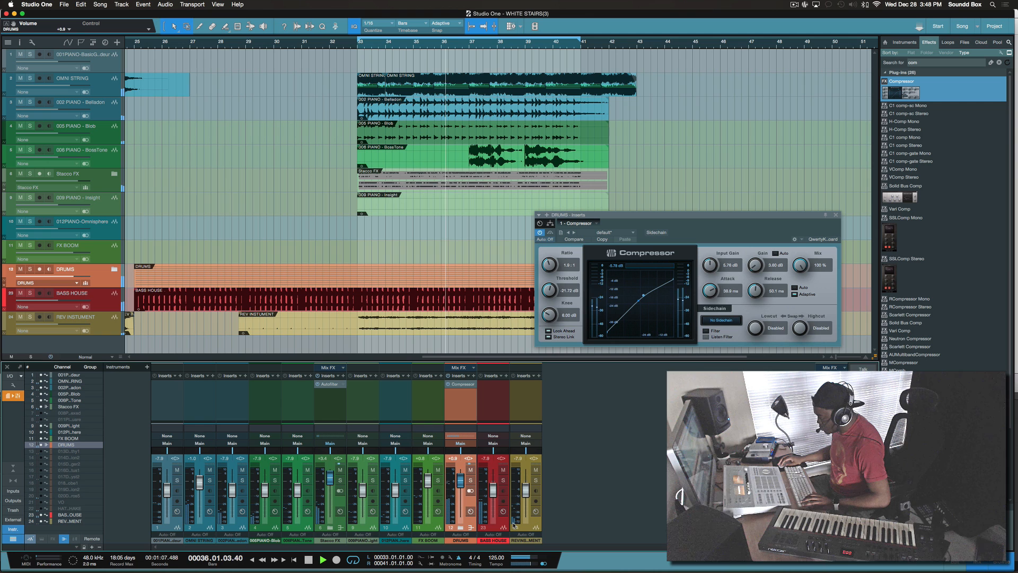
drag(497, 495, 497, 494)
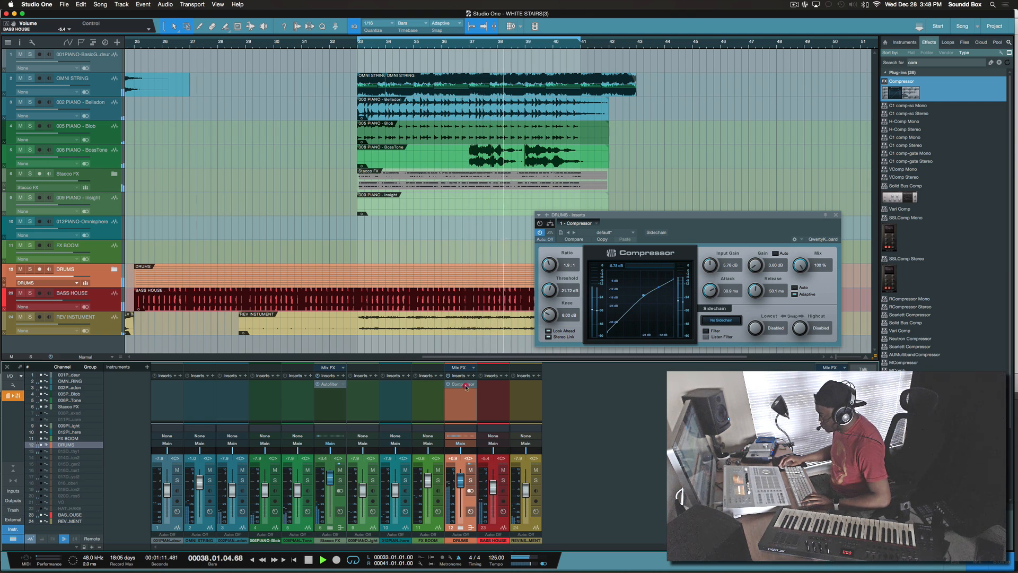
Copy the Compressor insert from the DRUMS channel to BASS HOUSE and try out the copy's external sidechain
drag(466, 388, 501, 400)
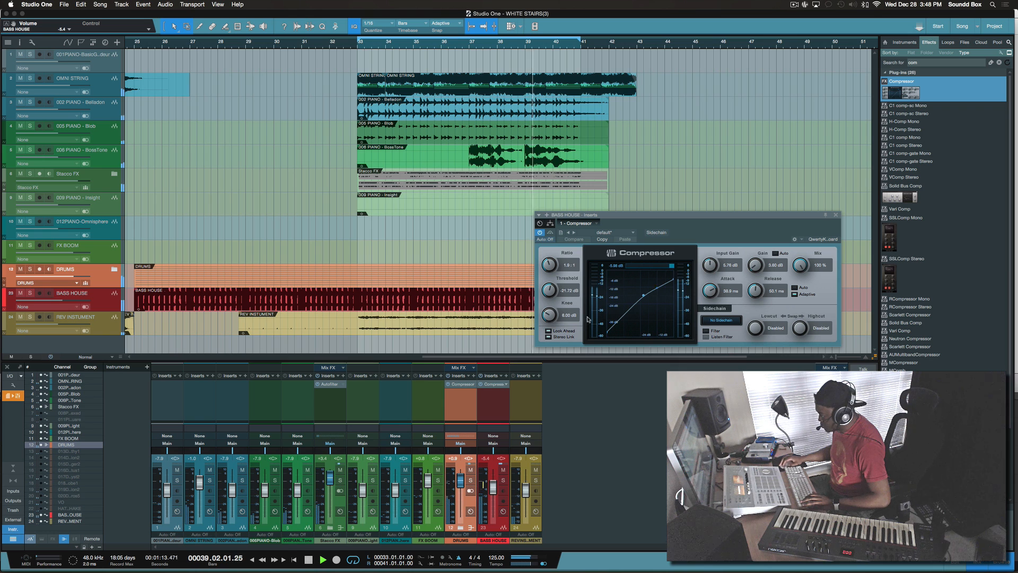
click(495, 383)
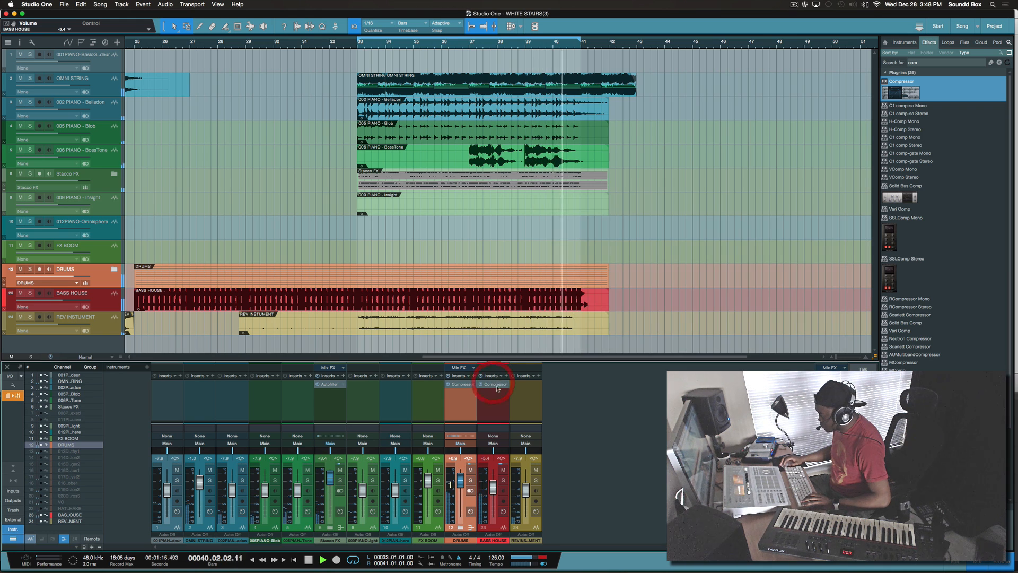
click(498, 385)
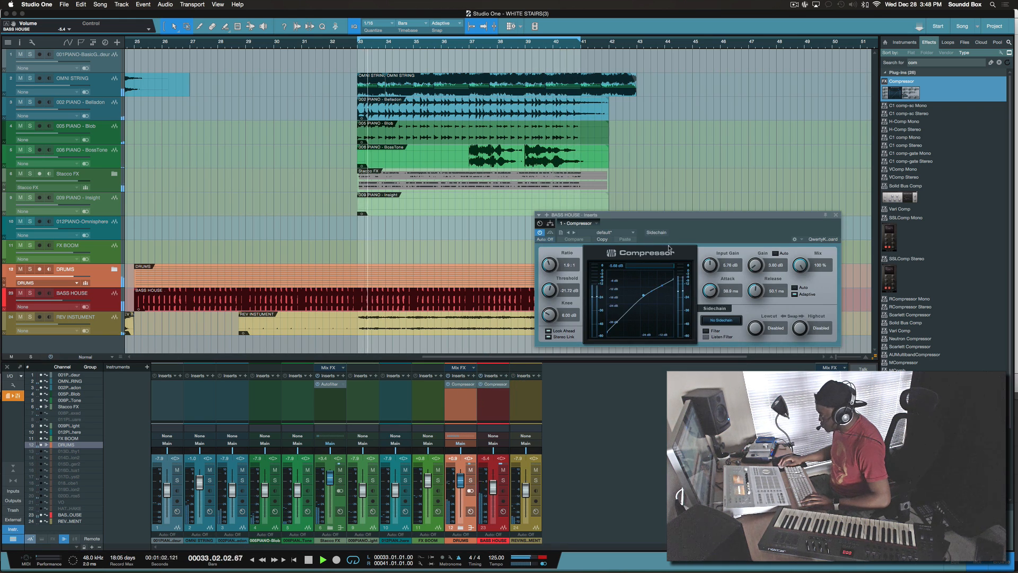
click(657, 233)
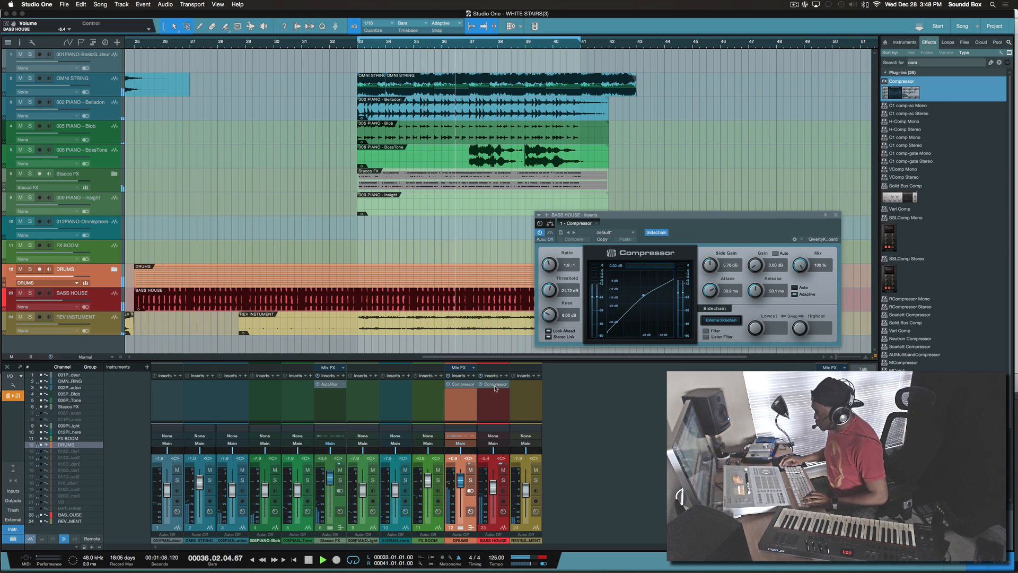
click(658, 233)
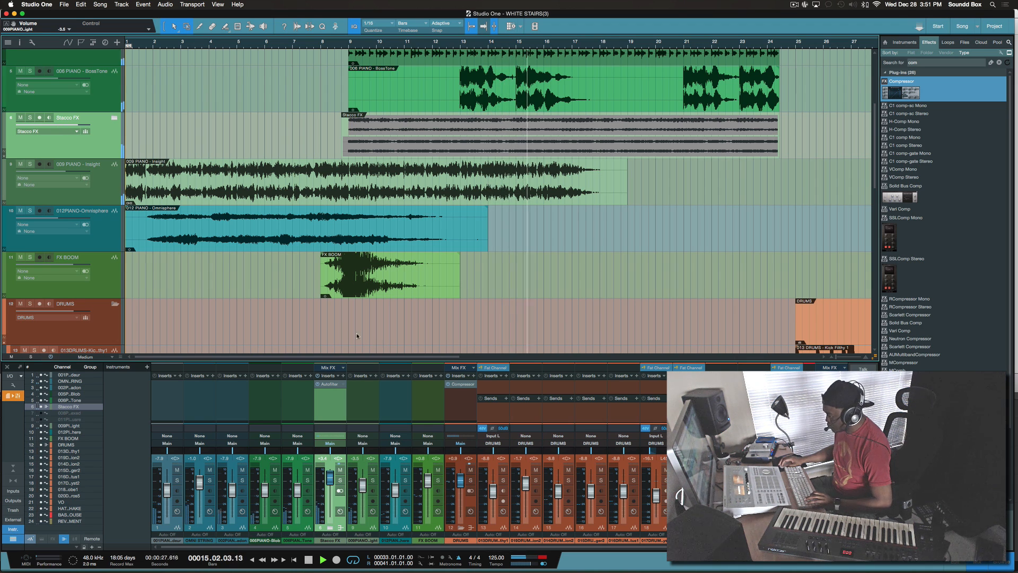
Open the Autofilter on the Stacco FX channel, set the loop range from bar 9 to 17 and play from bar 9
click(331, 386)
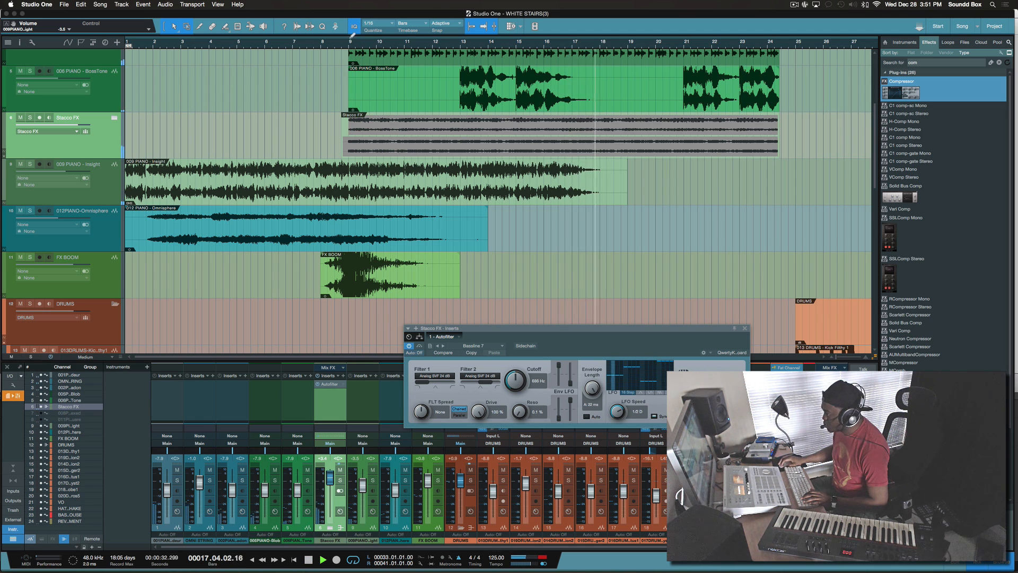
drag(350, 40, 571, 40)
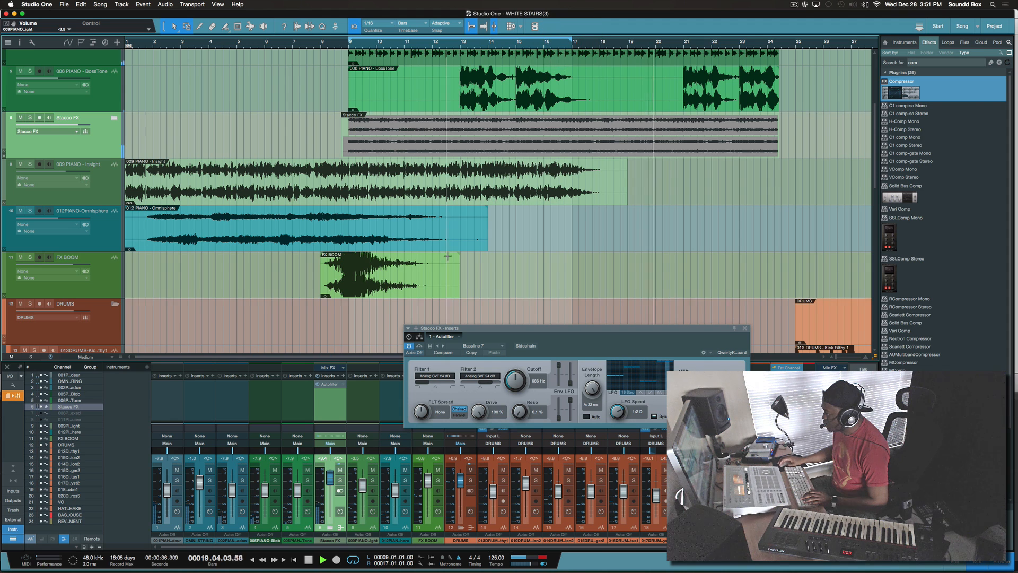
click(349, 42)
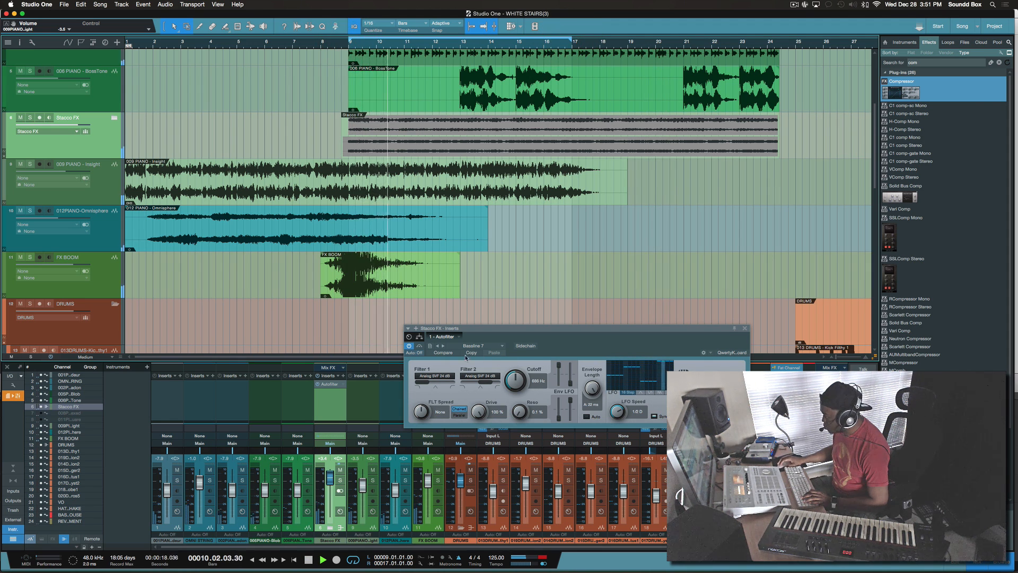
Switch the Stacco FX Autofilter to the Chained Melody preset, trimming its gain and setting the channel's volume to about +3.1 dB
click(443, 346)
click(443, 346)
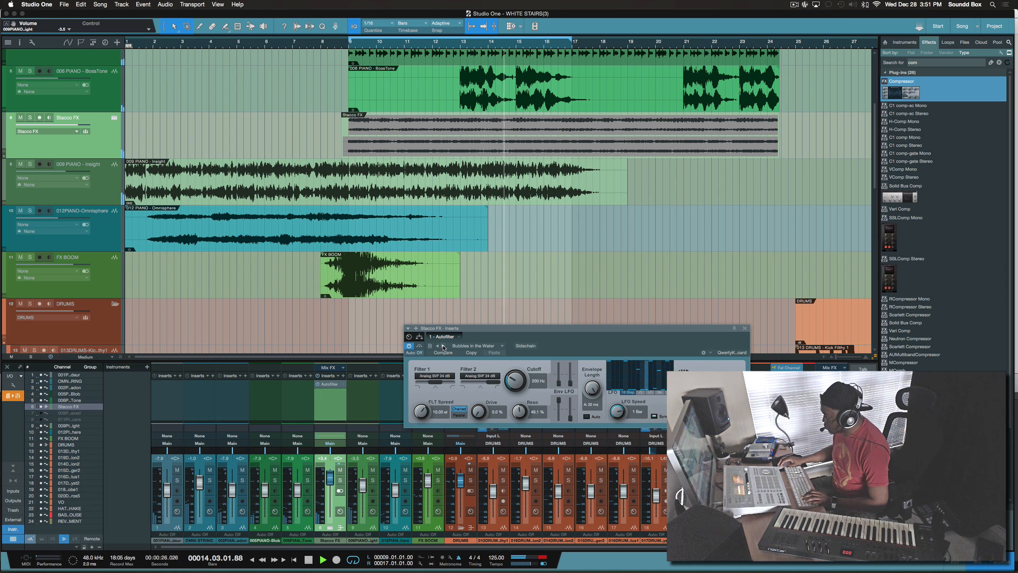
click(444, 347)
click(444, 346)
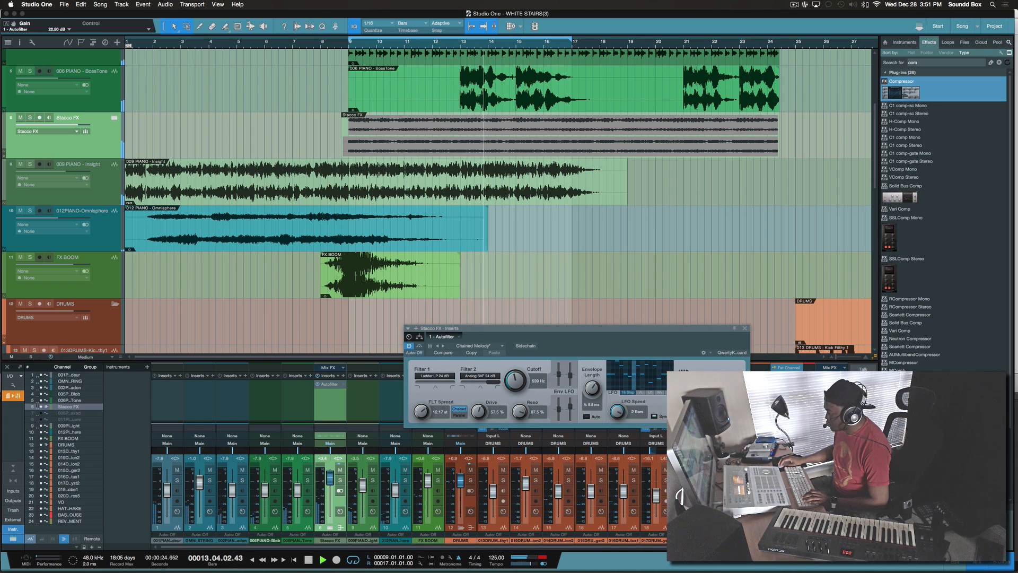
drag(696, 410, 696, 414)
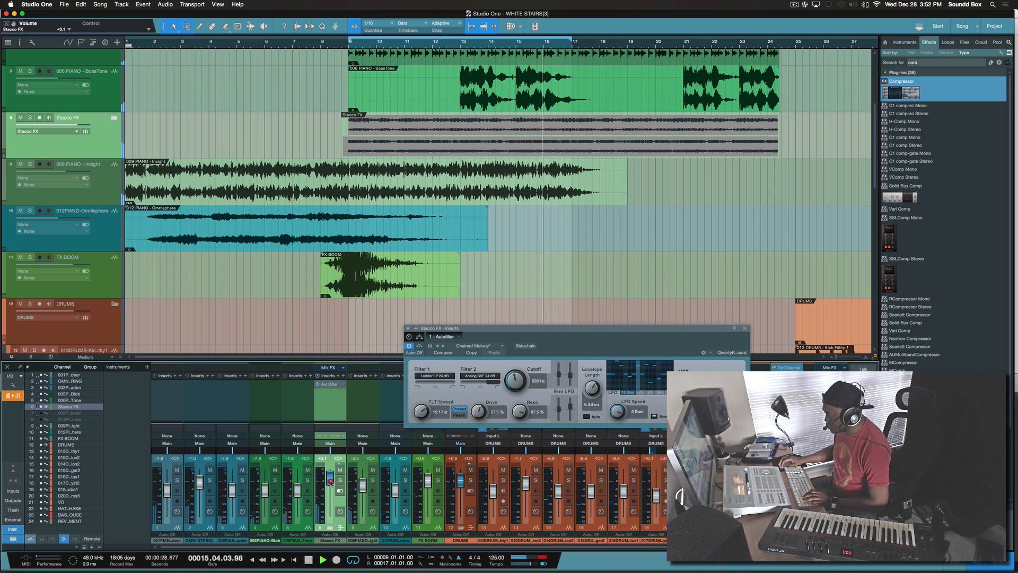
drag(331, 482, 331, 483)
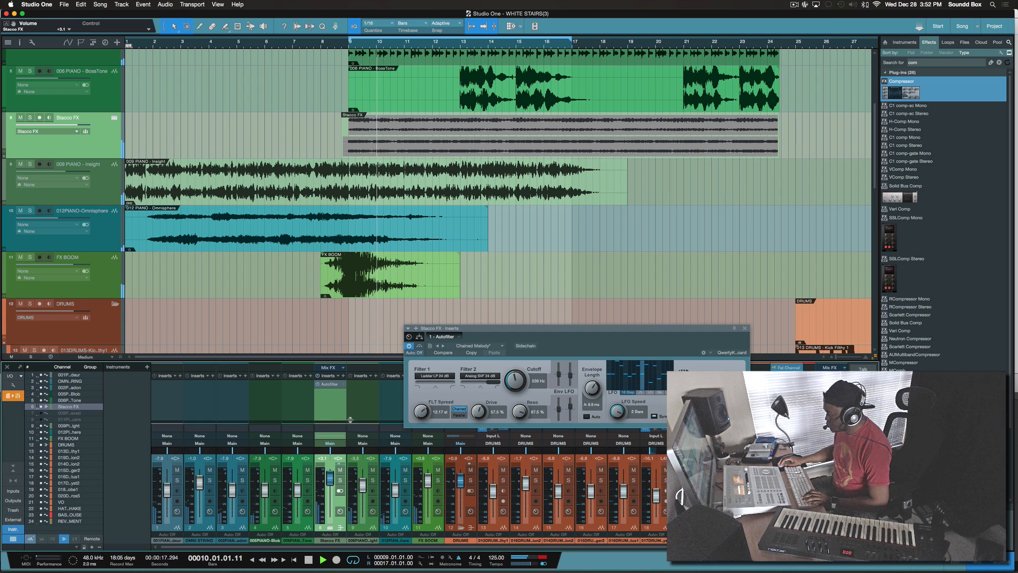
Search the effects browser for "rev"
click(932, 64)
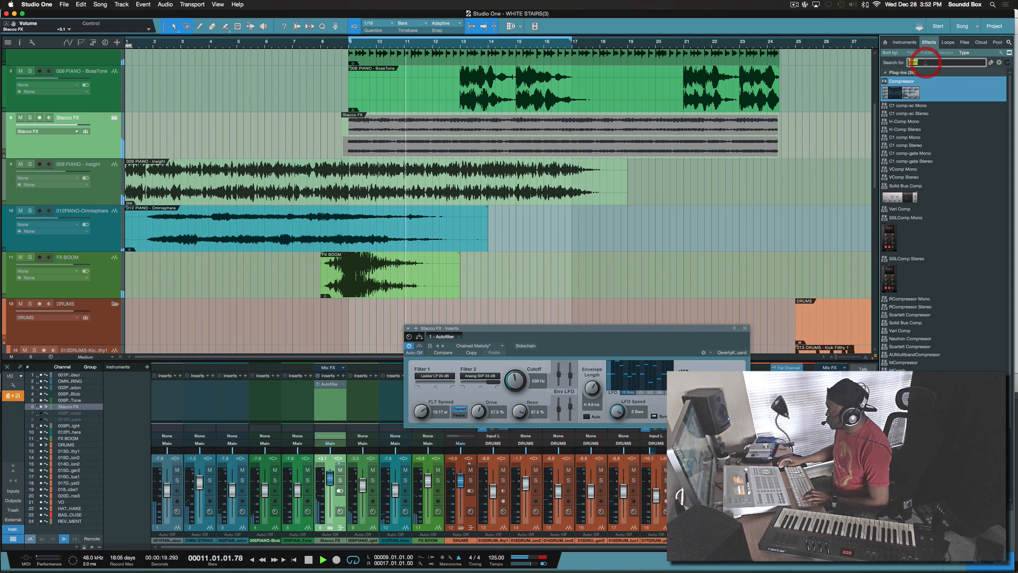
text(rev)
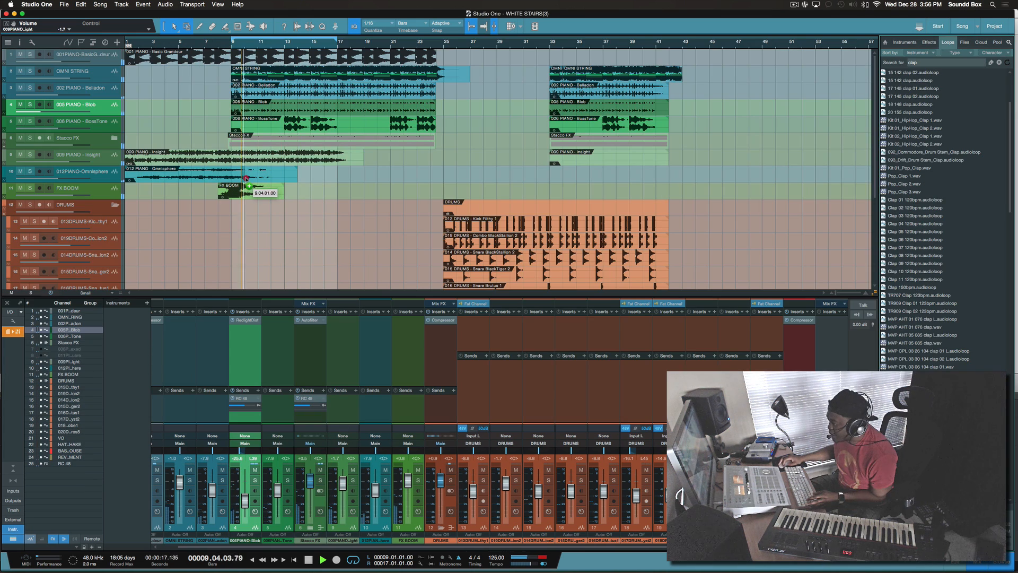
Place the clap sample at bar 9 on the 013DRUMS Kick track and duplicate it every half bar up to bar 13
drag(124, 214, 234, 217)
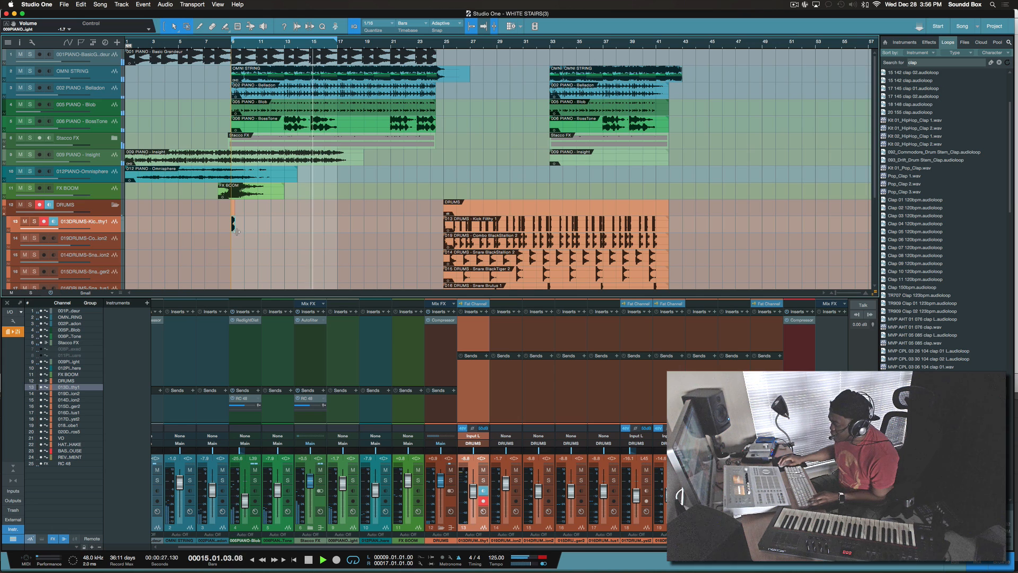
scroll(237, 232, up, 3)
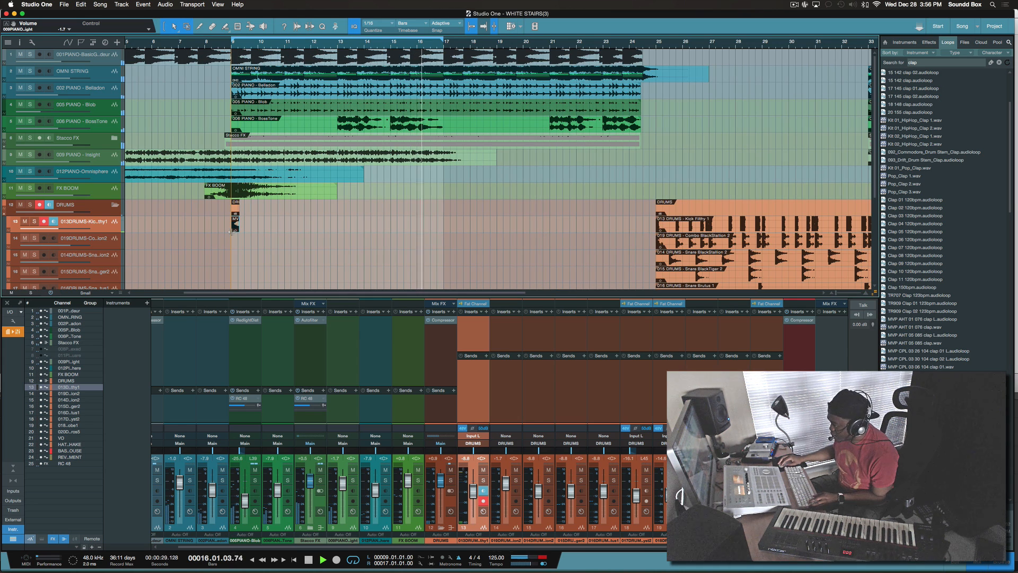
click(235, 223)
key(d)
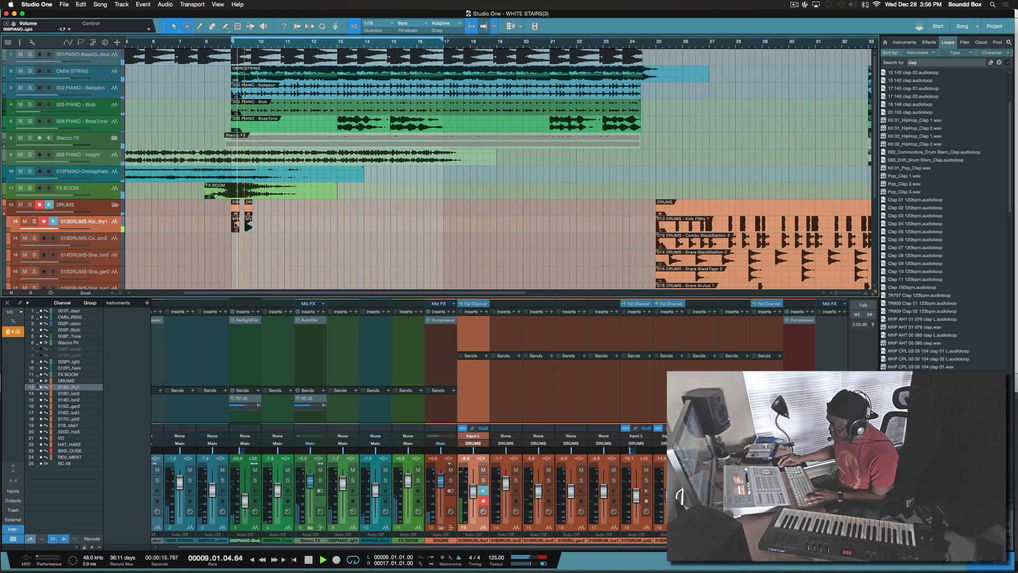
key(d)
key(d)
key(d)
key(d)
key(d)
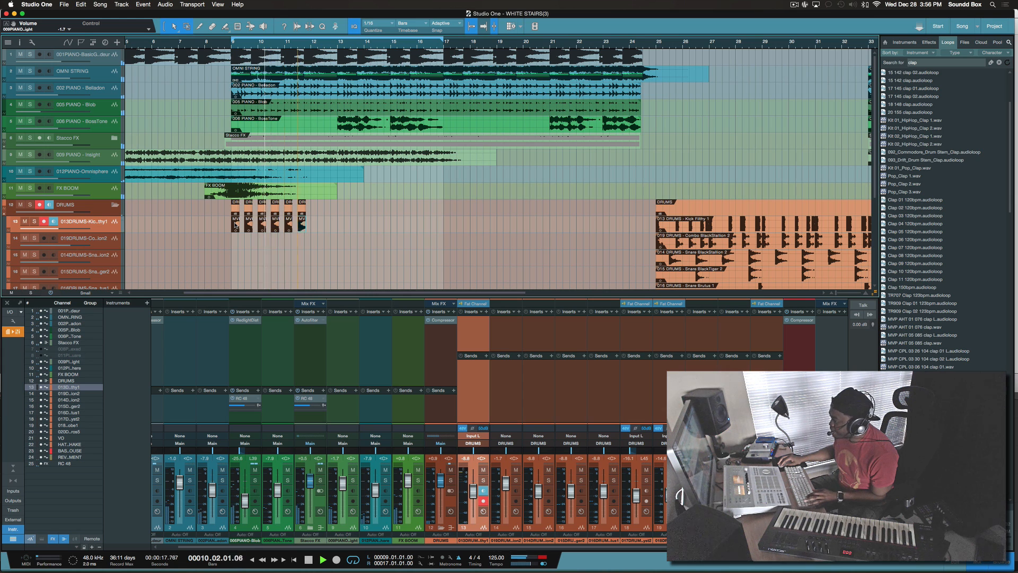
key(d)
key(d)
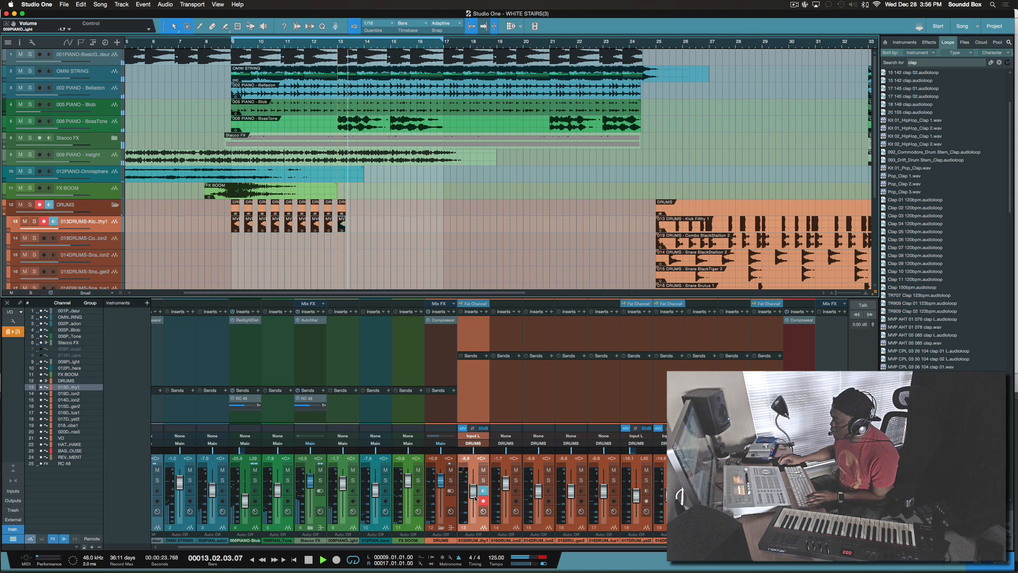
Disarm recording on the 013DRUMS Kick channel and set its input to None
click(482, 501)
click(473, 443)
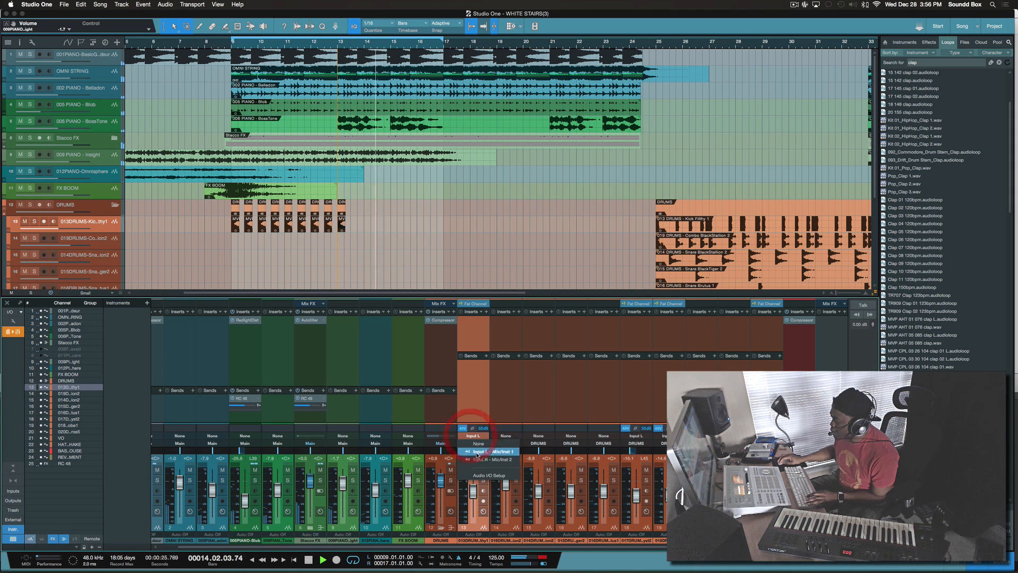
click(478, 444)
Continue duplicating the clap clip every half bar up to bar 19 on the 013DRUMS Kick track
key(d)
key(d)
key(d)
key(d)
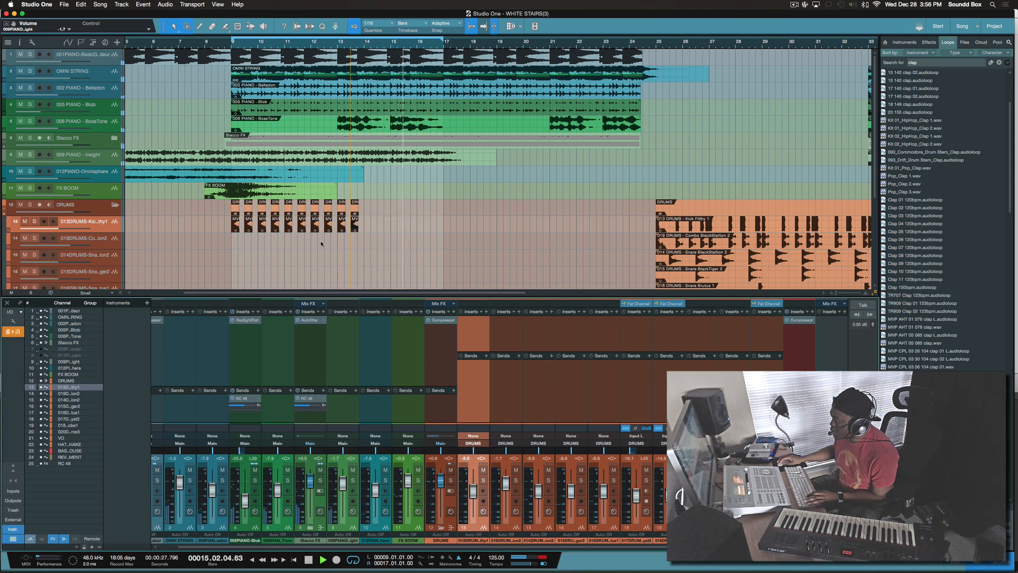
key(d)
key(d)
key(d)
key(d)
key(d)
key(d)
key(d)
key(d)
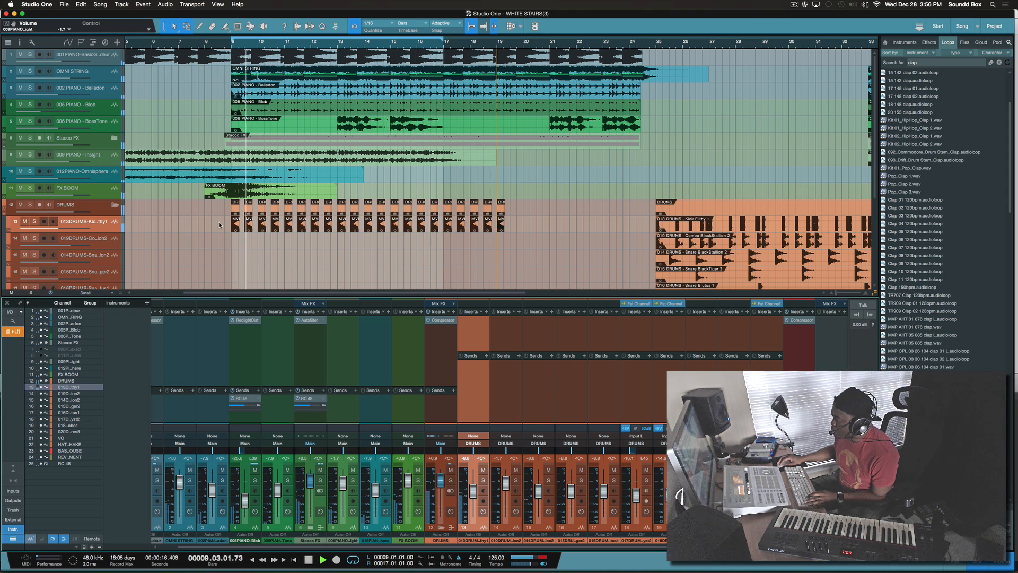
Select the clap clips from bar 9 to 16 and place copies a quarter bar on to fill the gaps between them
drag(219, 225, 431, 227)
key(z)
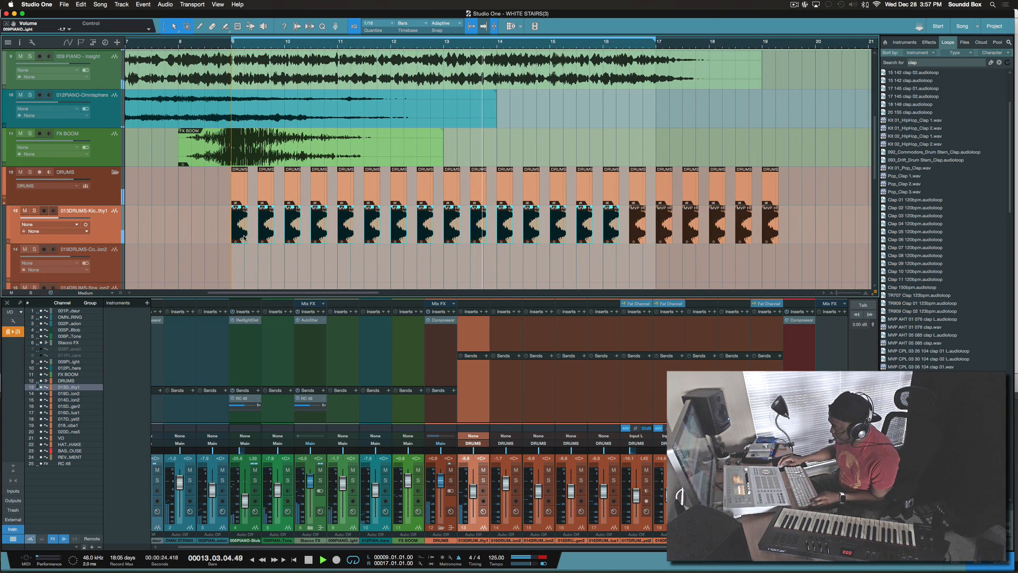
drag(247, 237, 245, 238)
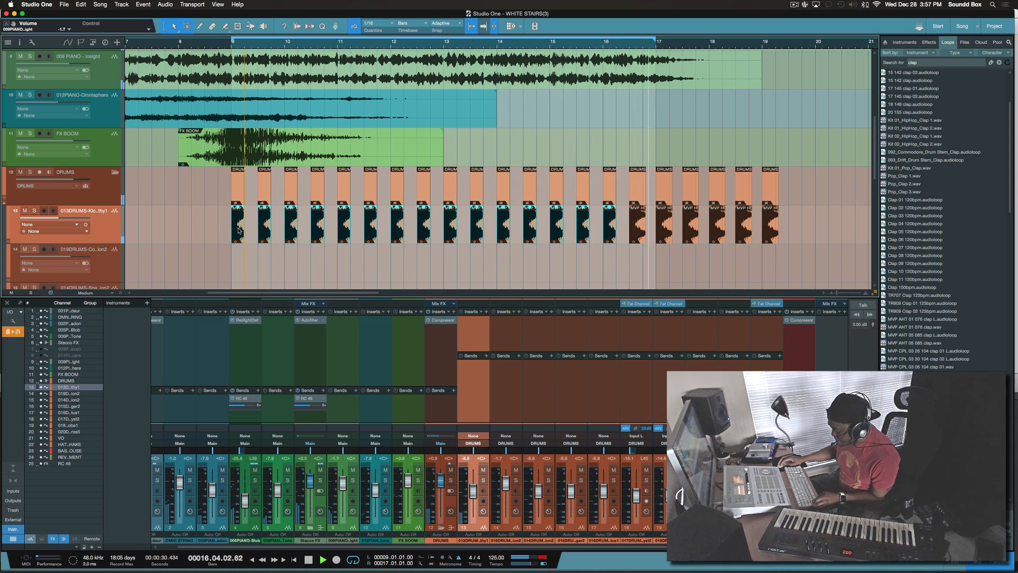
drag(238, 231, 251, 231)
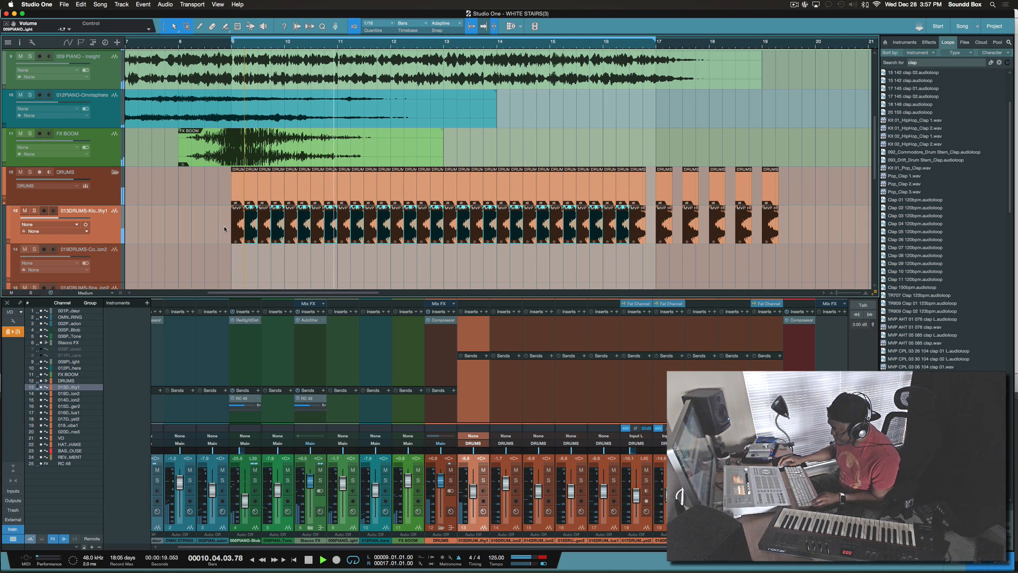
Merge the clap clips between bars 9 and 17 into one audio part and lower the 013DRUMS Kick track's volume
drag(223, 228, 646, 231)
key(g)
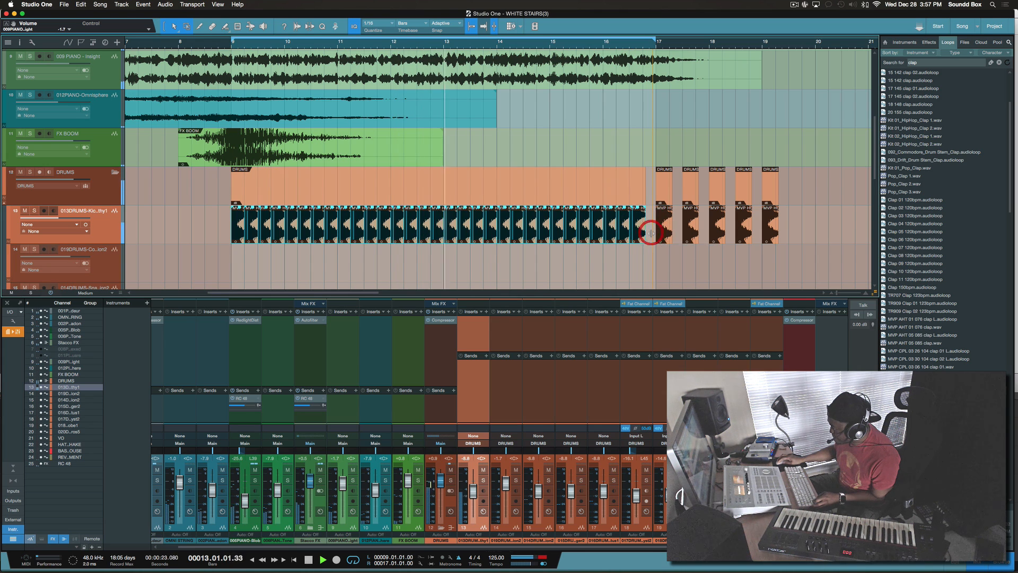
key(Delete)
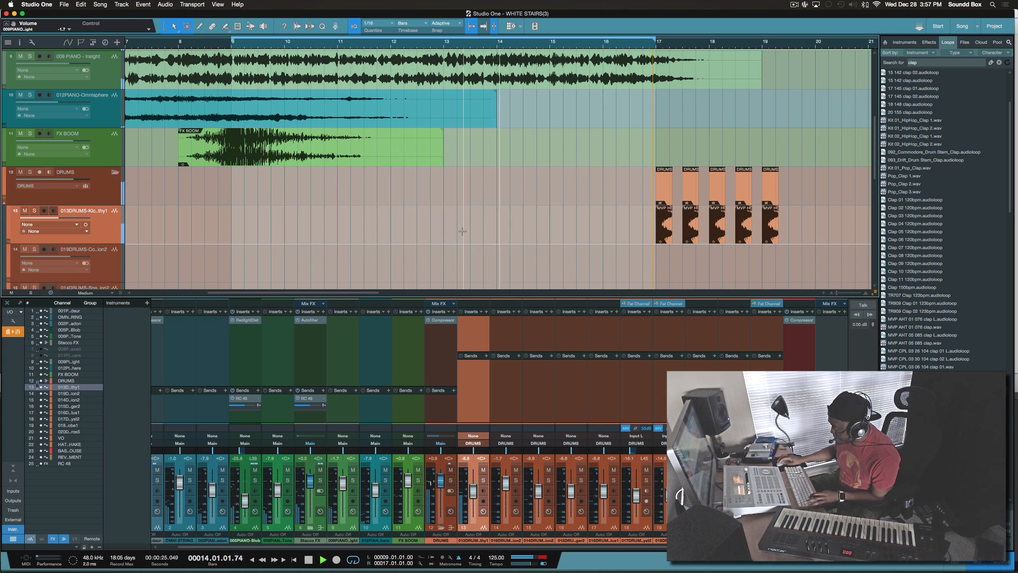
key(ctrl+z)
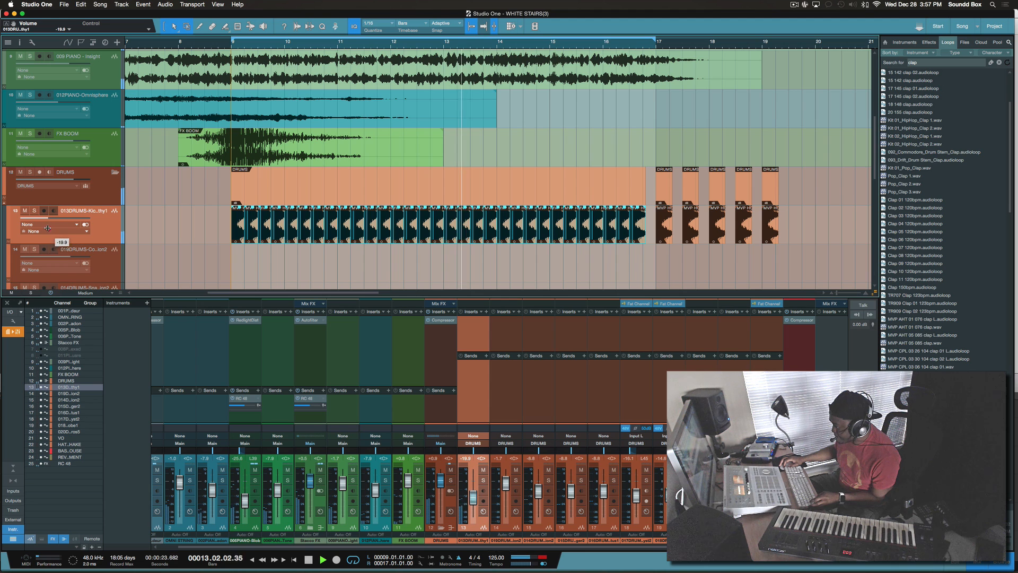
drag(47, 228, 46, 230)
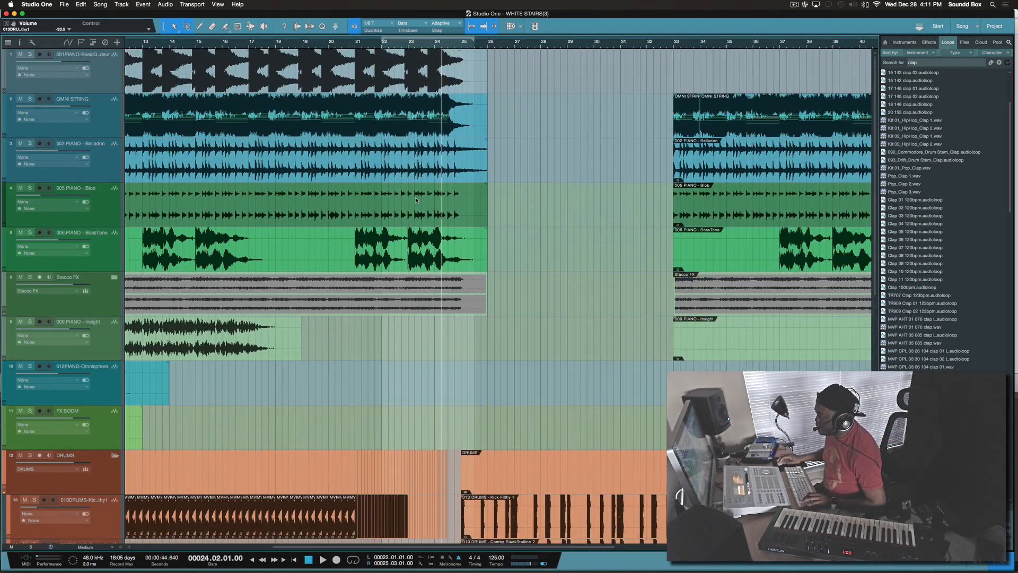
Turn on looping for the range from bar 22 to bar 25.3
scroll(416, 201, down, 8)
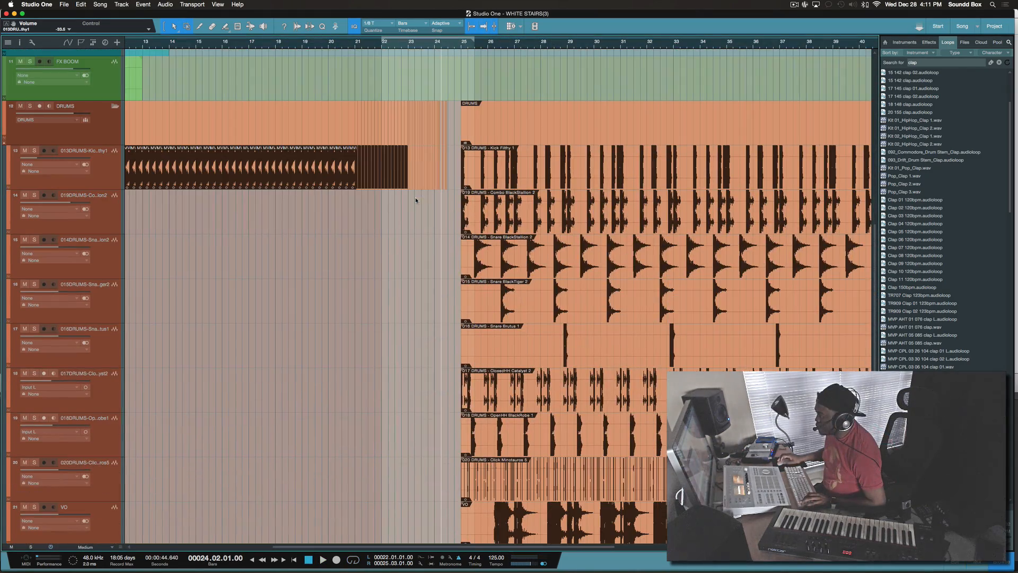
scroll(414, 54, up, 4)
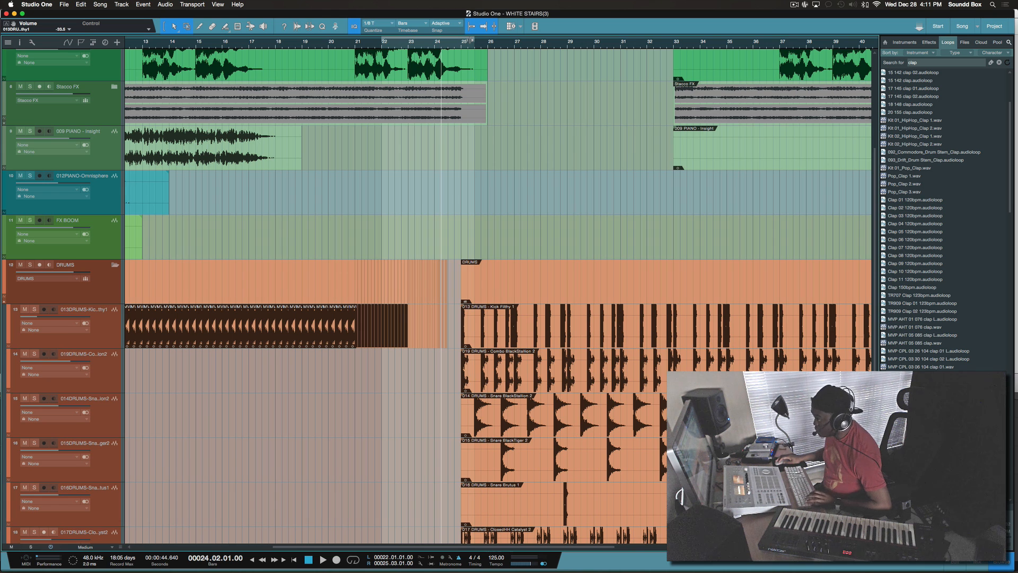
key(slash)
Mute the 013DRUMS Kick track and play back the looped section to check the remaining tracks
scroll(460, 76, down, 4)
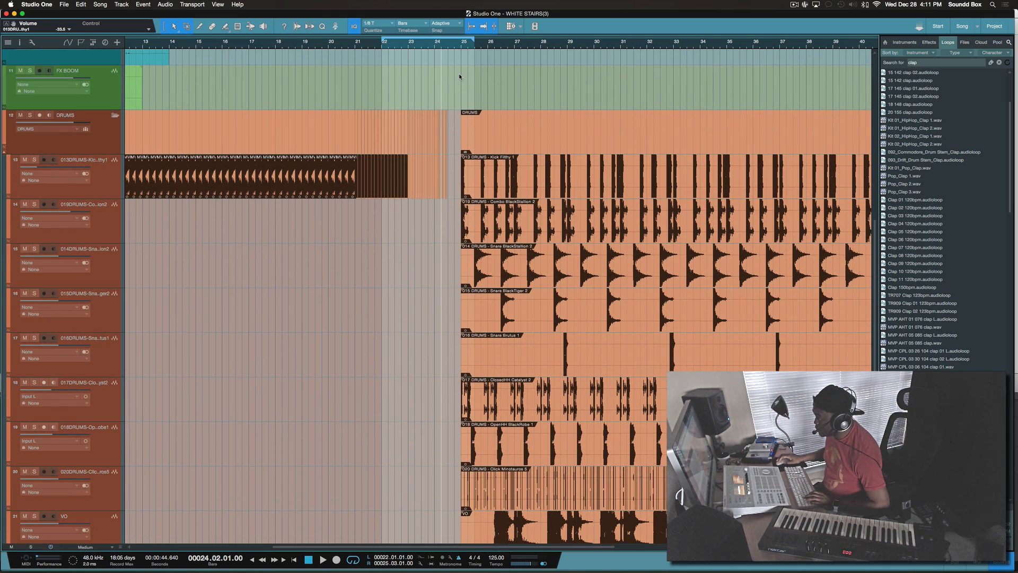
scroll(459, 77, down, 4)
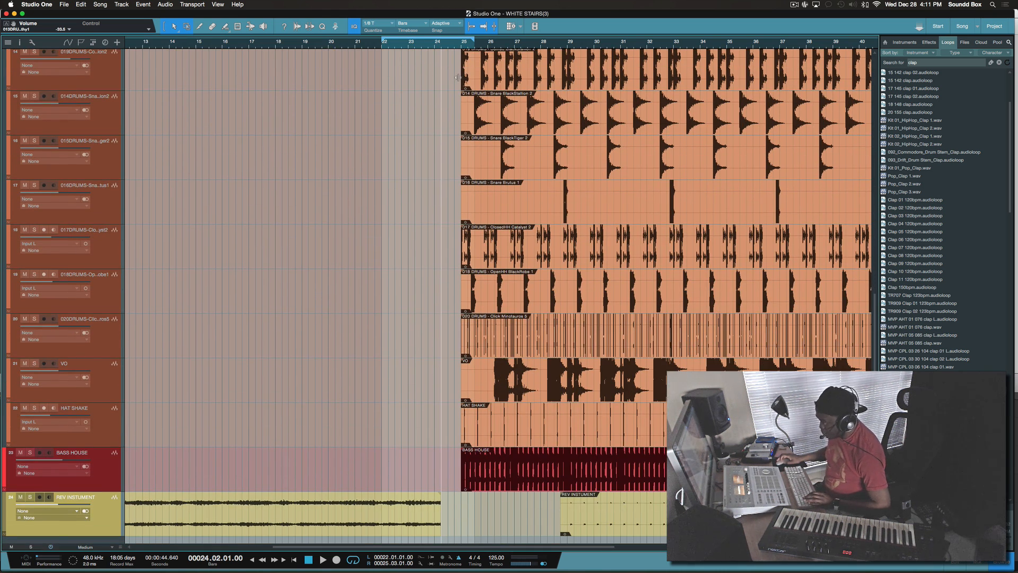
scroll(457, 77, up, 7)
scroll(457, 78, up, 2)
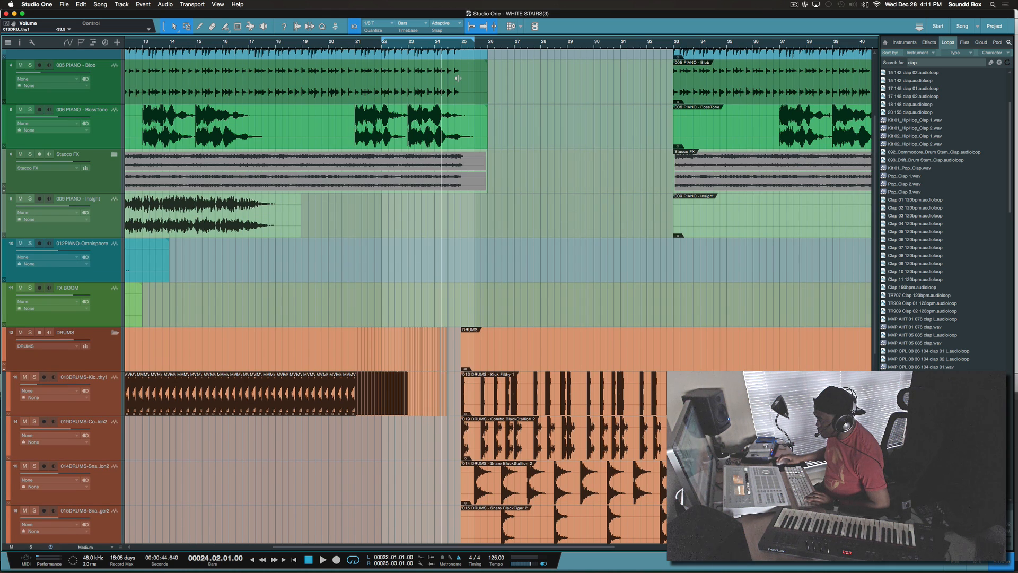
click(25, 377)
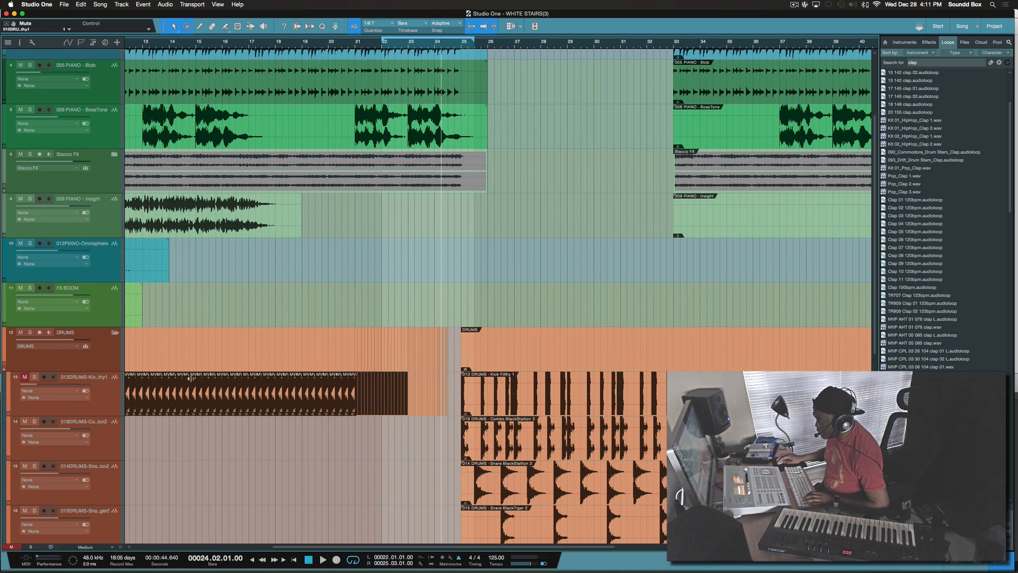
key(space)
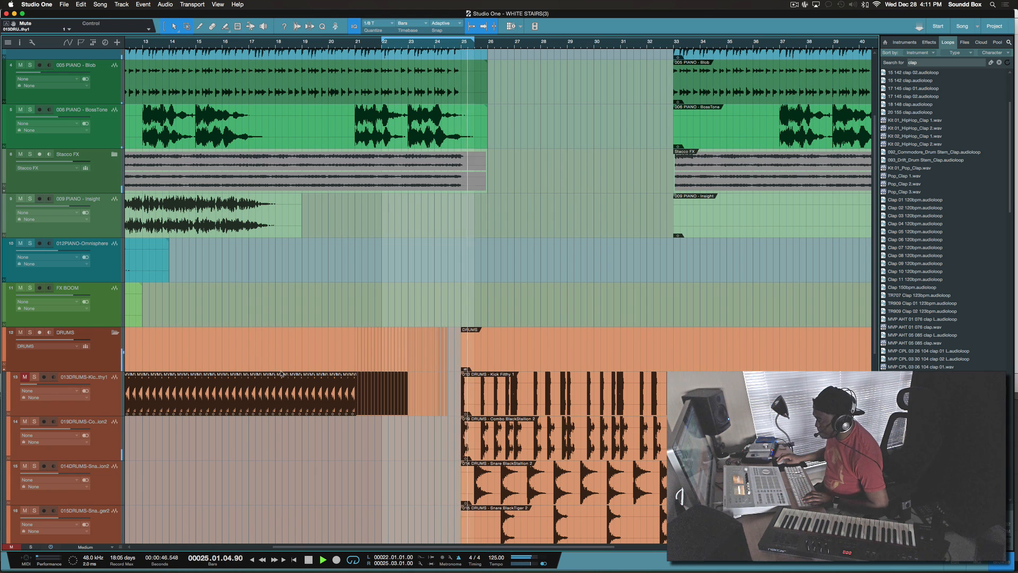
scroll(281, 374, down, 5)
key(space)
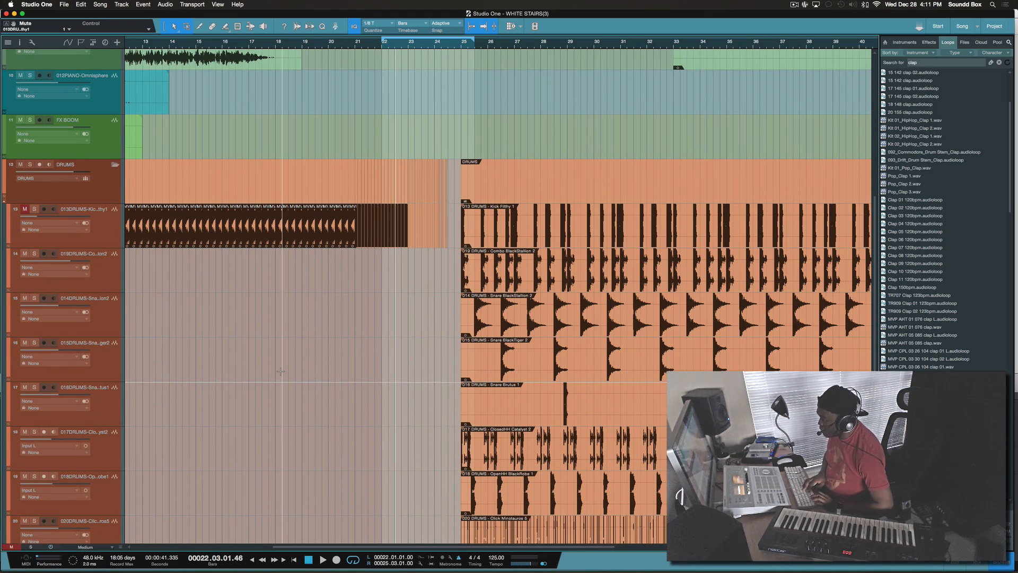
Export the loop range as a 16-bit, 48.0 kHz Wave mixdown with Import to Track enabled
key(super+e)
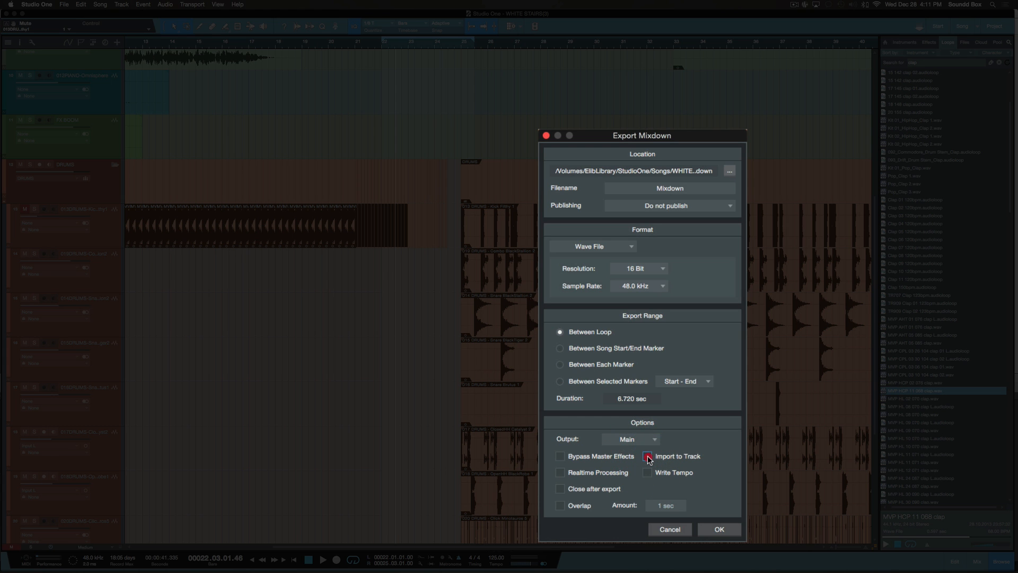
click(716, 530)
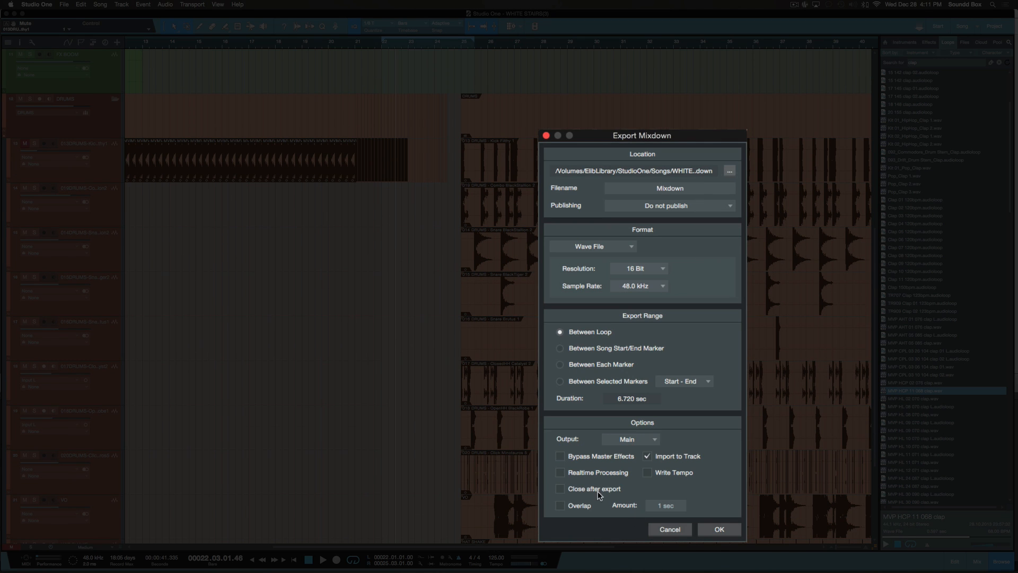
scroll(534, 433, down, 5)
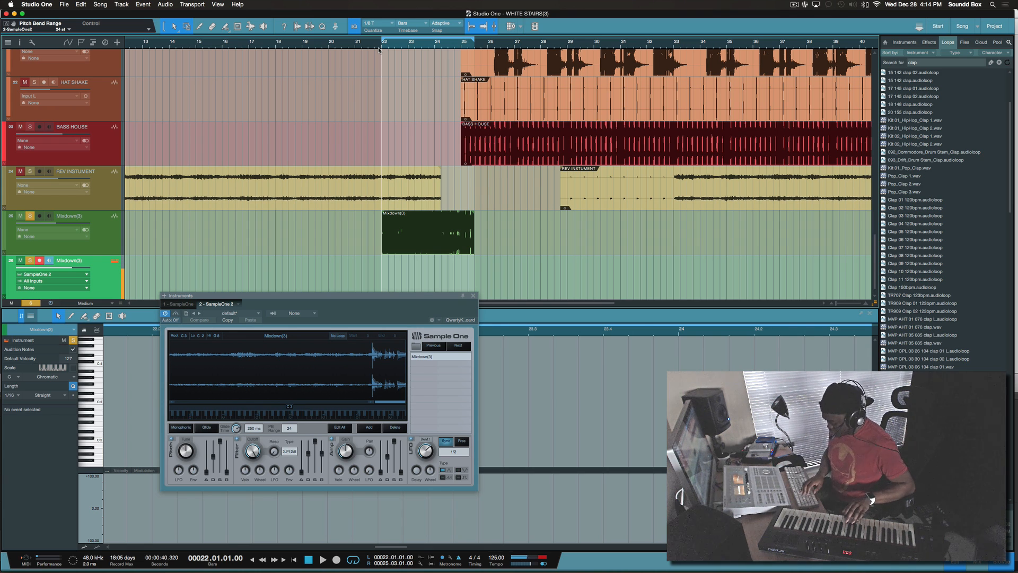
Record a held note with a downward pitch bend on the Mixdown(3) instrument track from bar 22 and lower its volume to -14.6 dB
key(KP_Multiply)
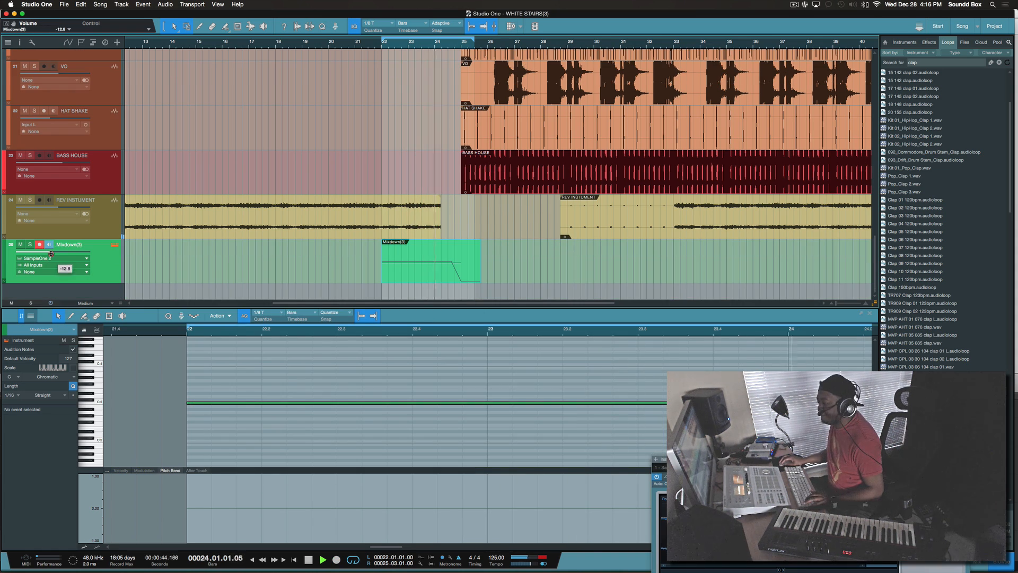
click(51, 254)
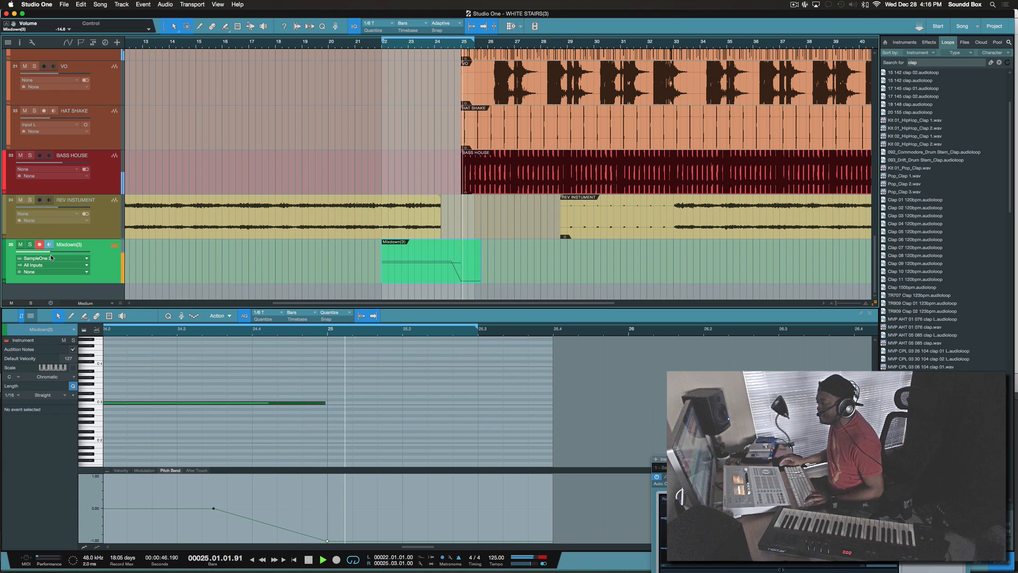
Stop playback and trim the end of the first REV INSTUMENT clip back to bar 22
key(space)
drag(441, 218, 381, 221)
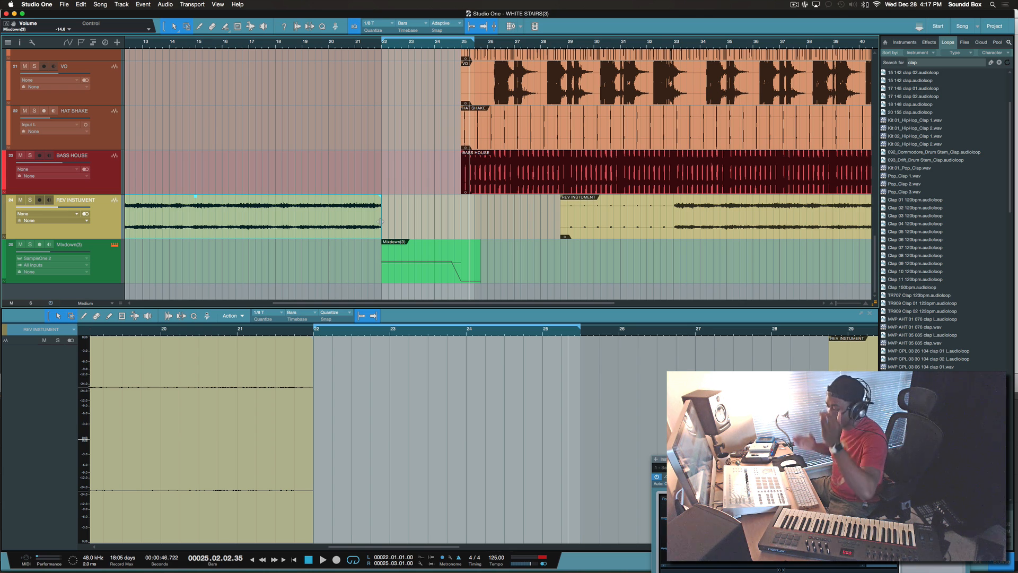
Solo the Mixdown(3) instrument track and export it between each marker as a 16-bit, 48.0 kHz Wave mixdown imported to a track
click(100, 274)
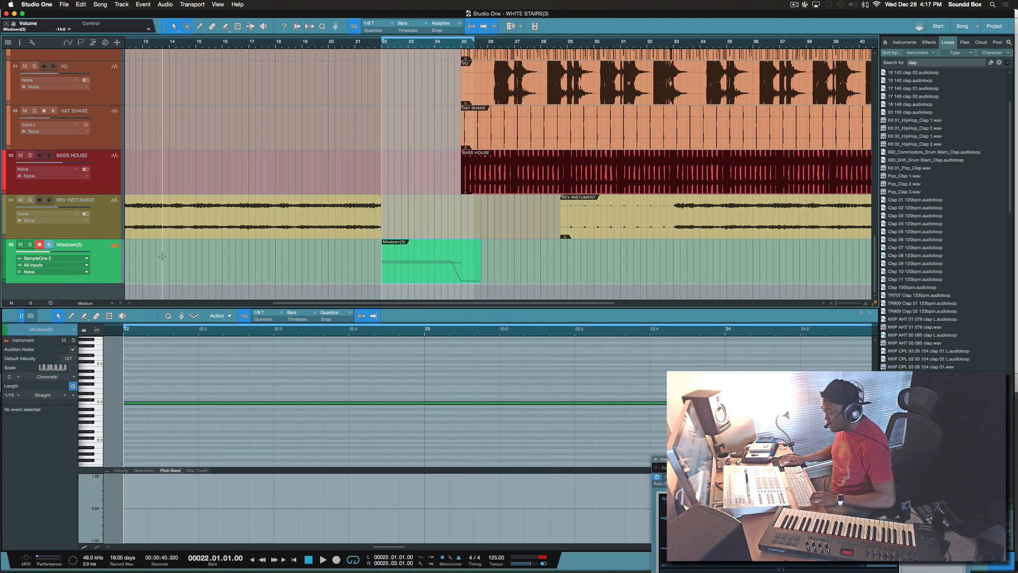
click(29, 245)
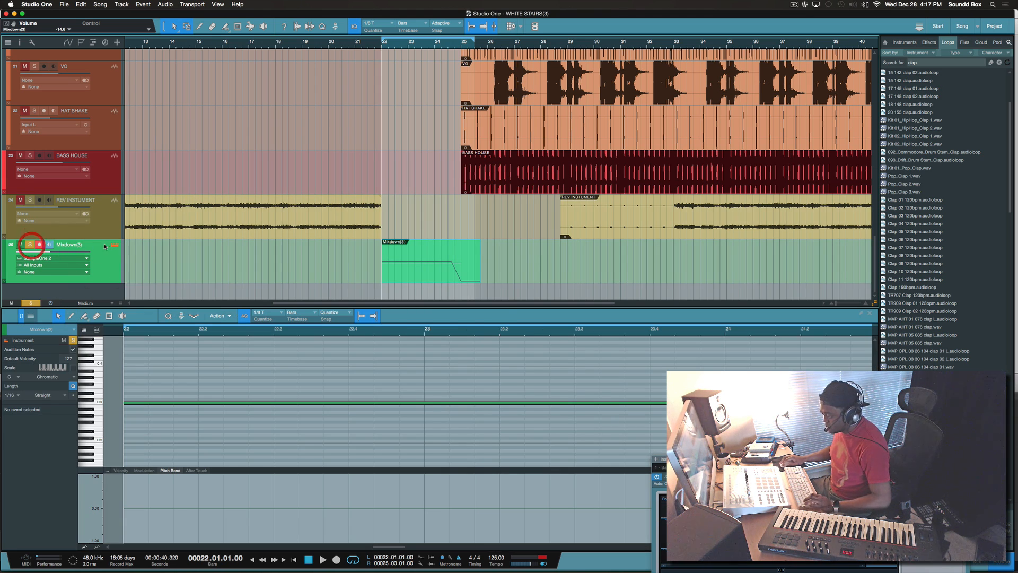
key(super+e)
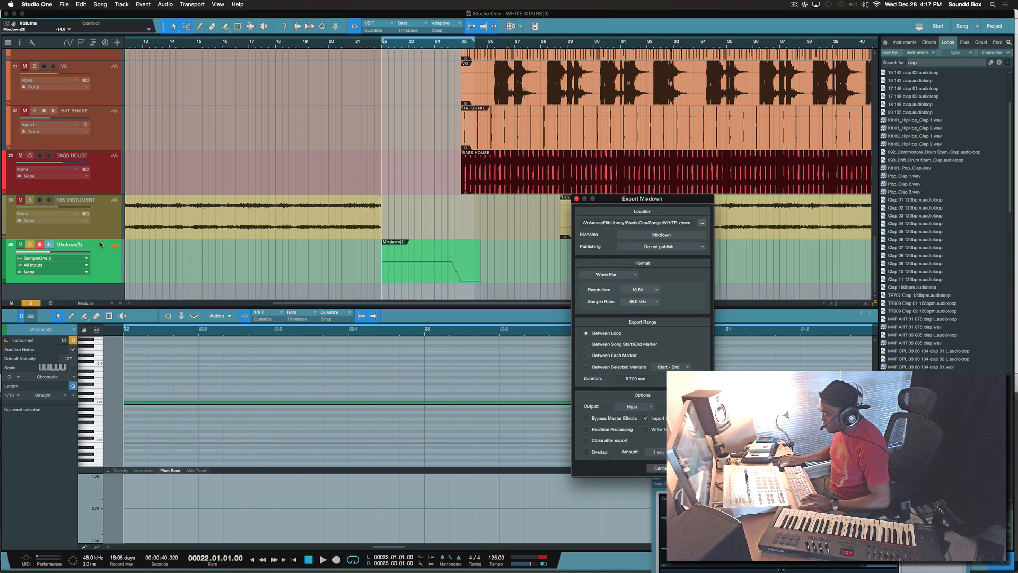
click(587, 367)
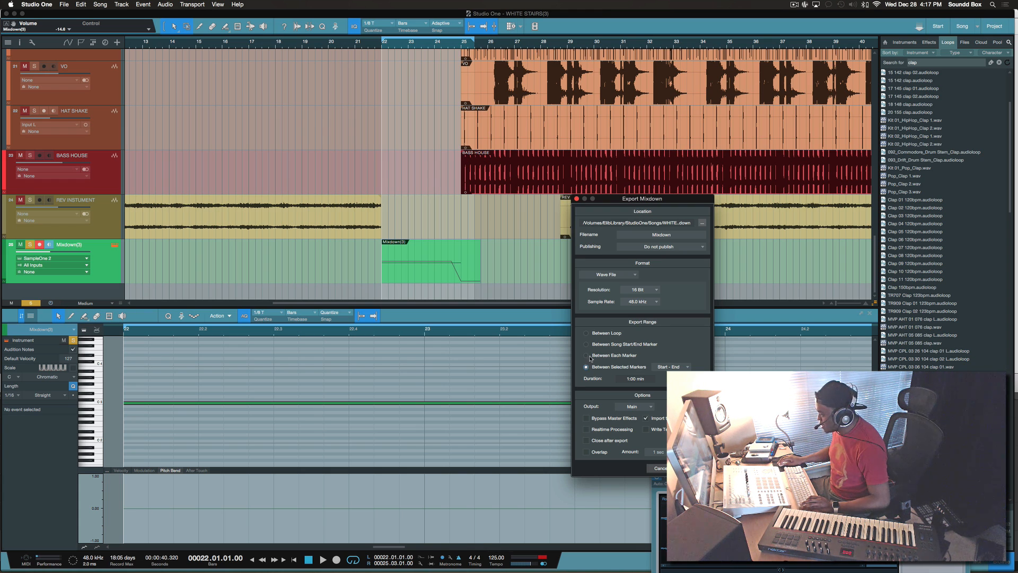
click(588, 356)
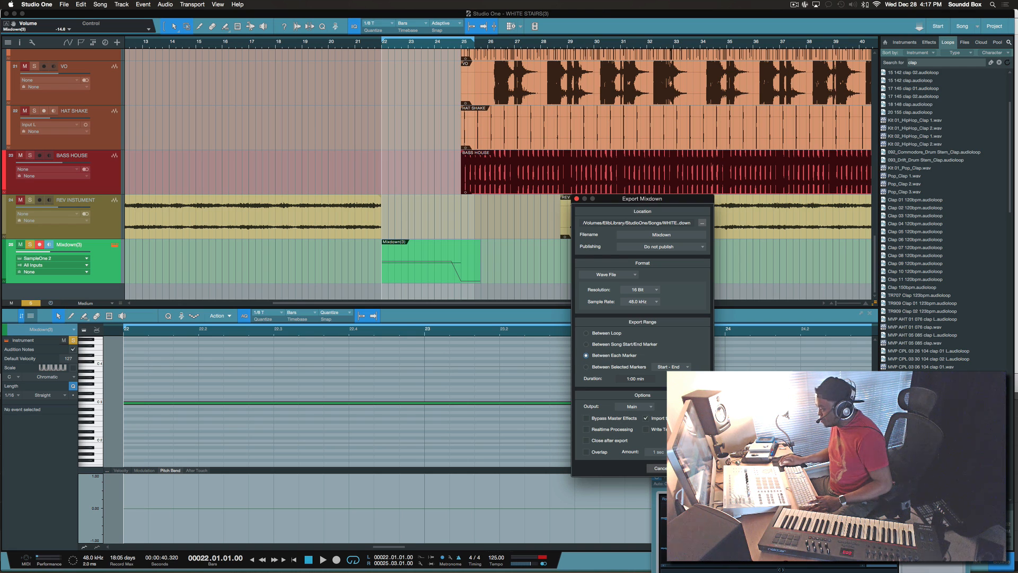
key(Return)
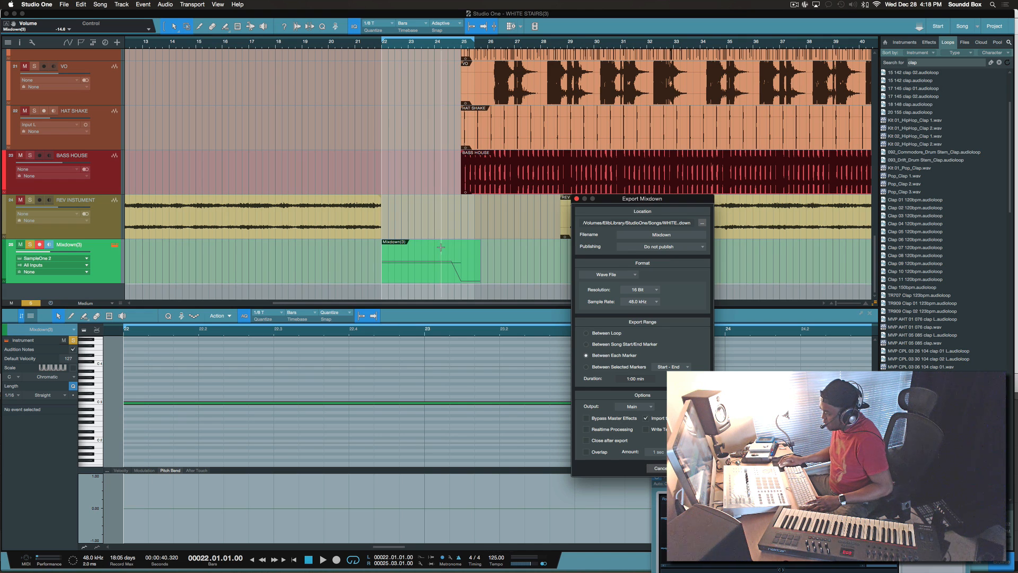
click(667, 468)
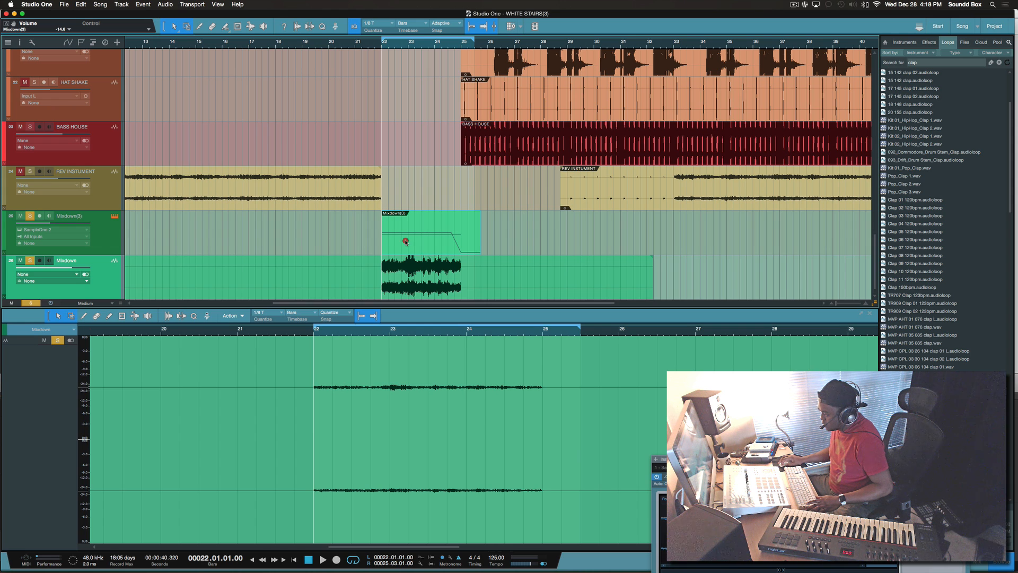
Mute the Mixdown(3) instrument track and play back the newly rendered Mixdown track soloed from bar 22
click(406, 242)
click(23, 215)
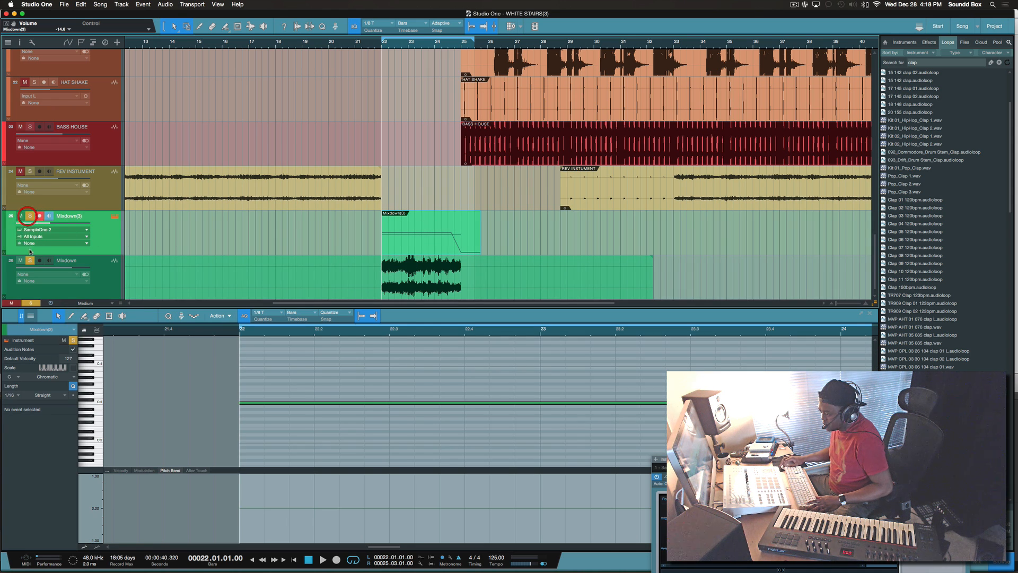
click(28, 262)
click(19, 217)
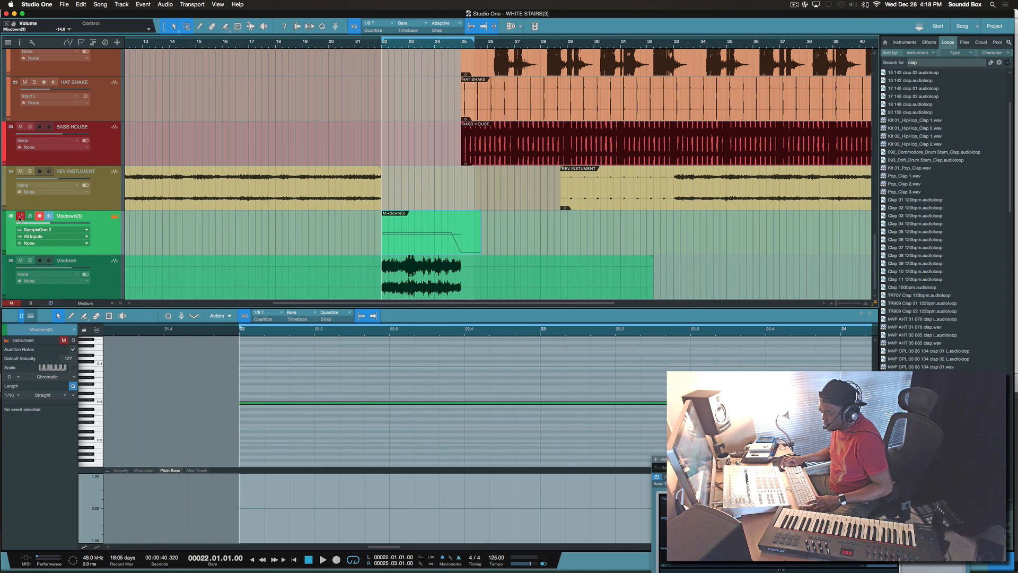
click(28, 261)
key(space)
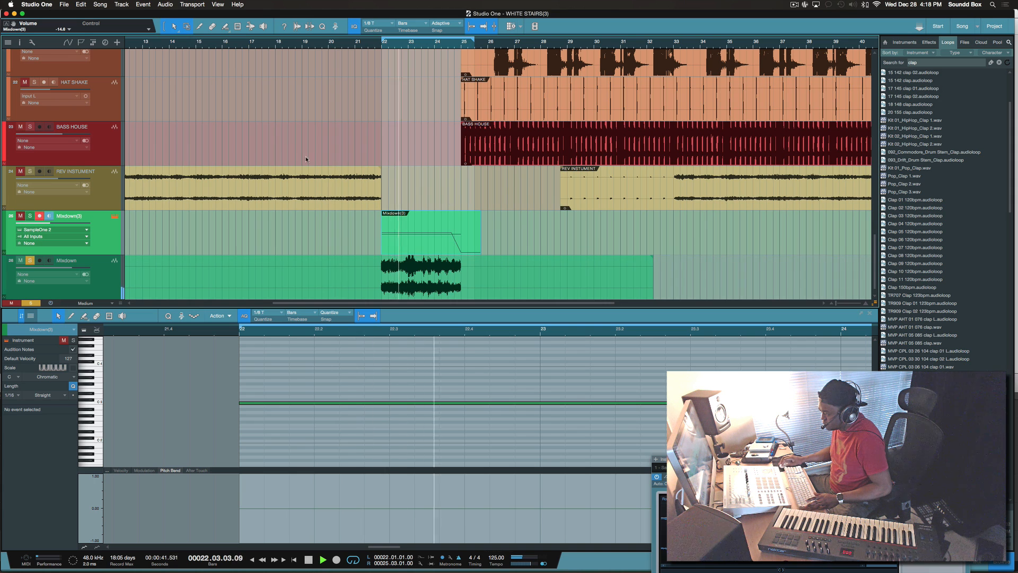
scroll(306, 160, right, 1)
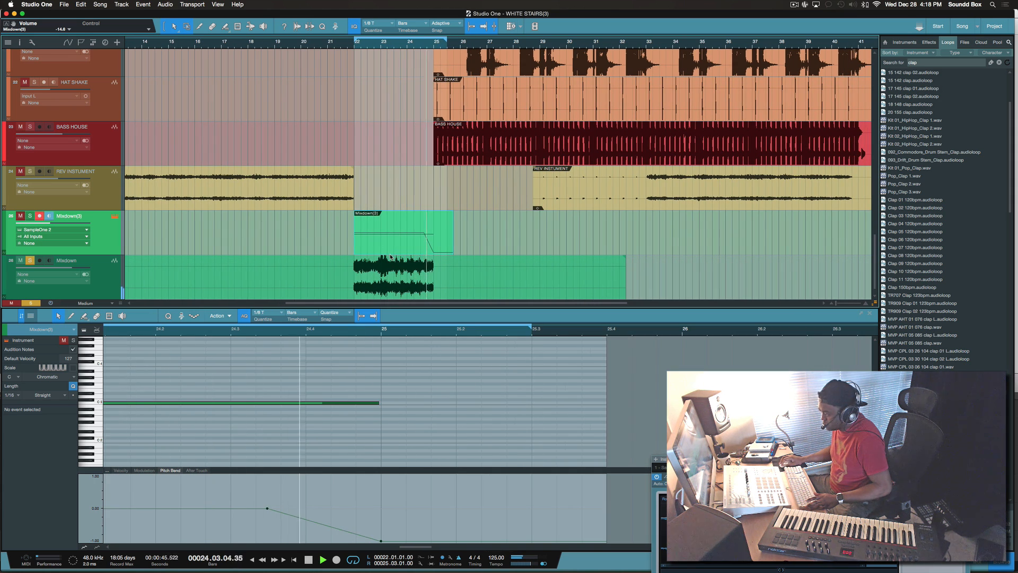
key(space)
Delete the range 21.3 to 24.2 from the Mixdown clip and extend the first REV INSTUMENT clip to 24.2
drag(416, 261, 343, 264)
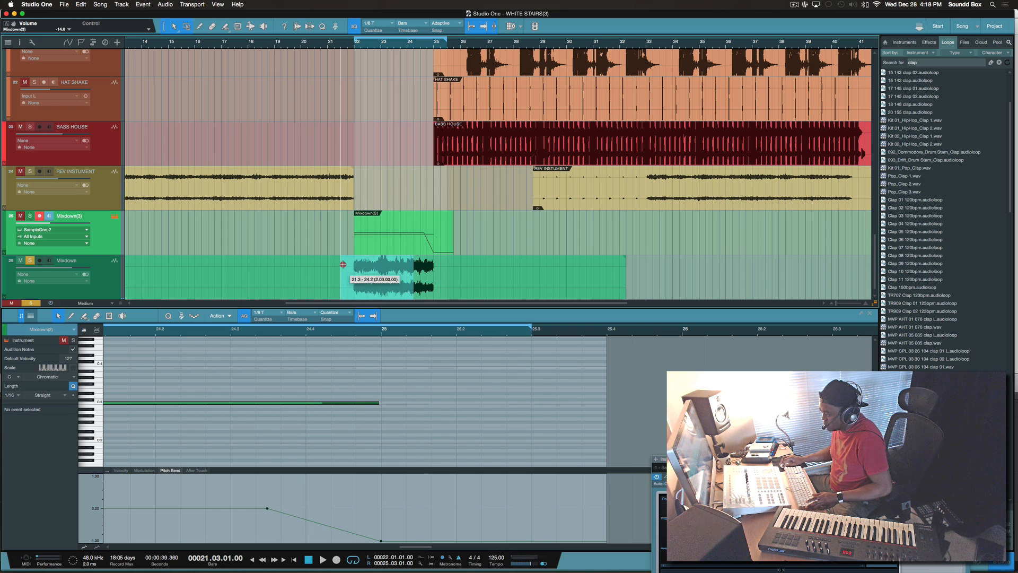
key(Delete)
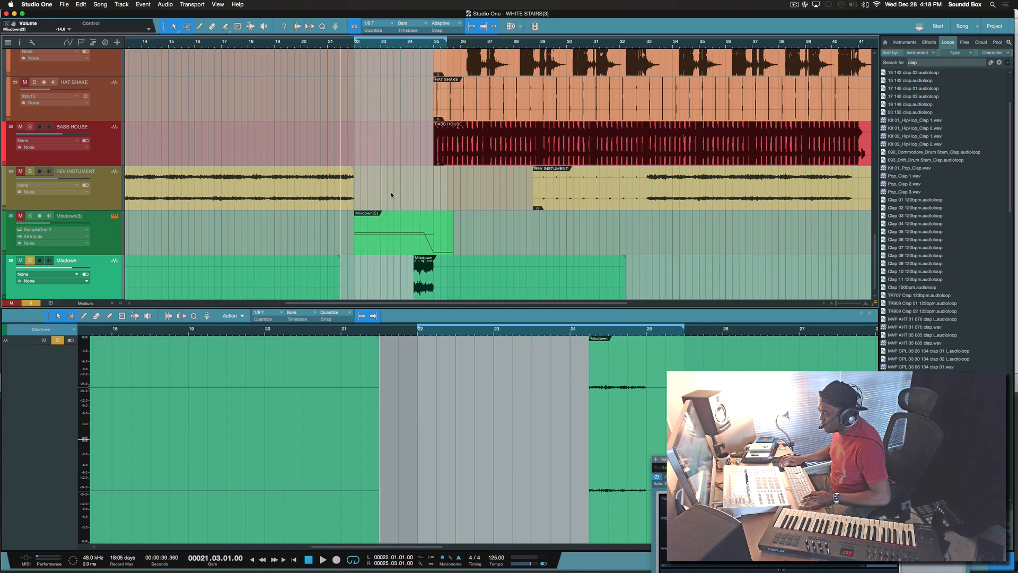
drag(351, 202, 414, 198)
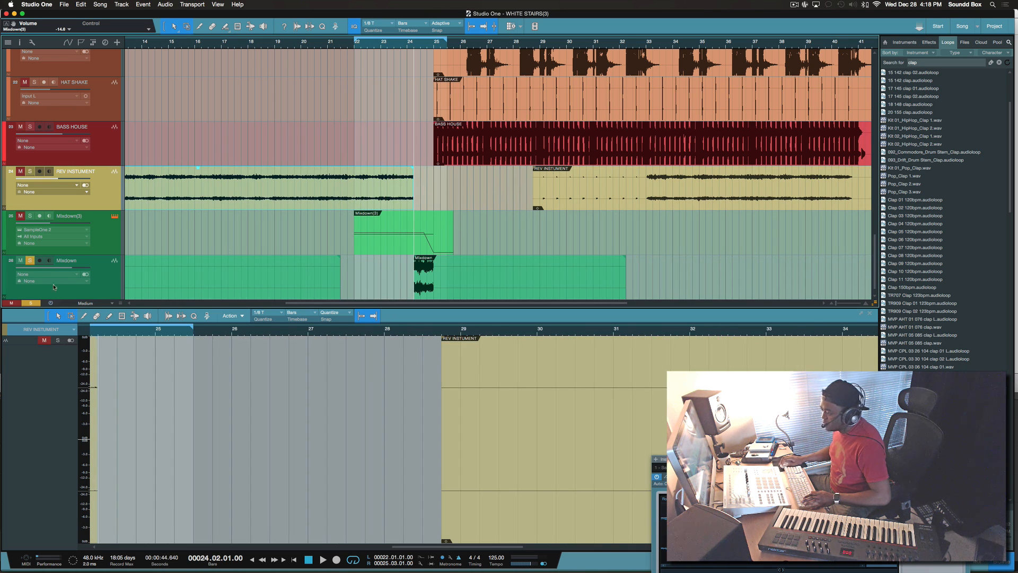
Unsolo the Mixdown track and play the full arrangement from bar 22 to check the transition into bar 25
click(30, 264)
click(336, 221)
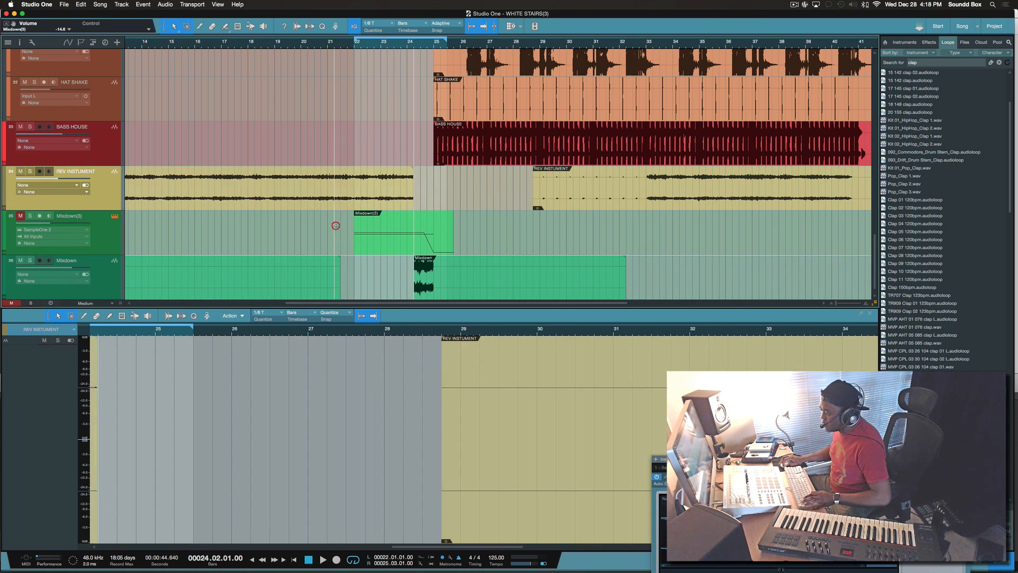
key(space)
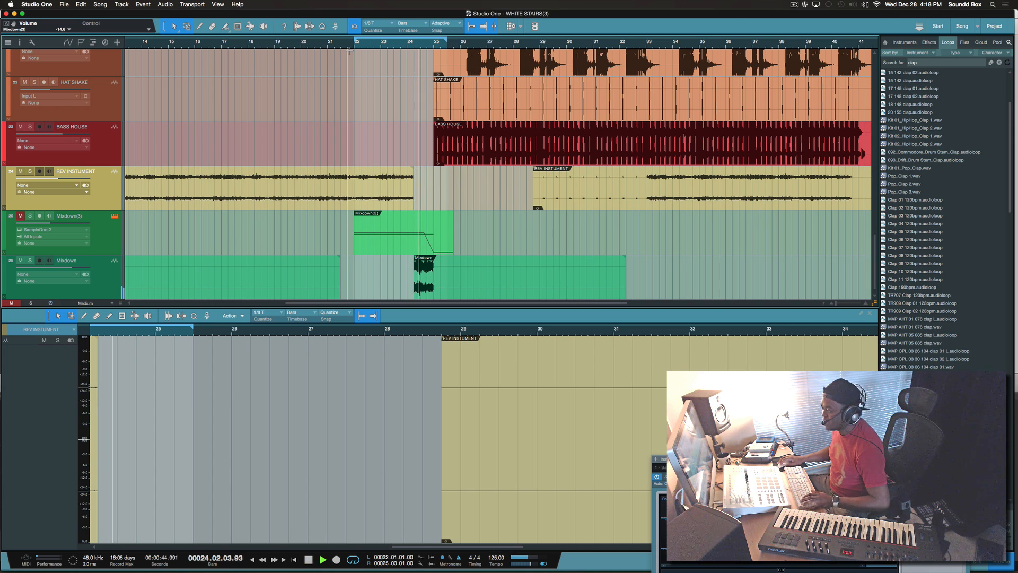
key(space)
click(355, 48)
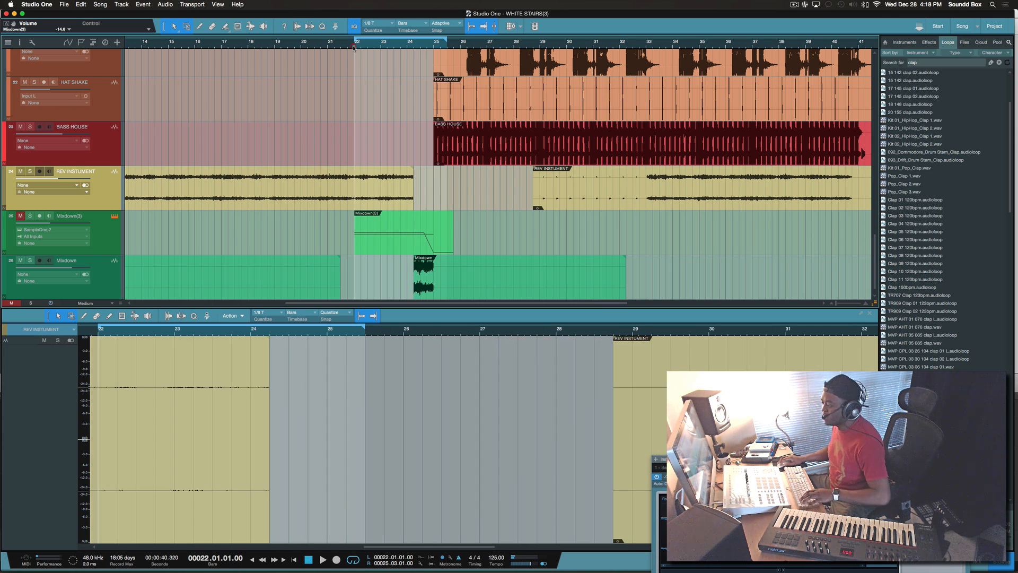
key(XF86MonBrightnessDown)
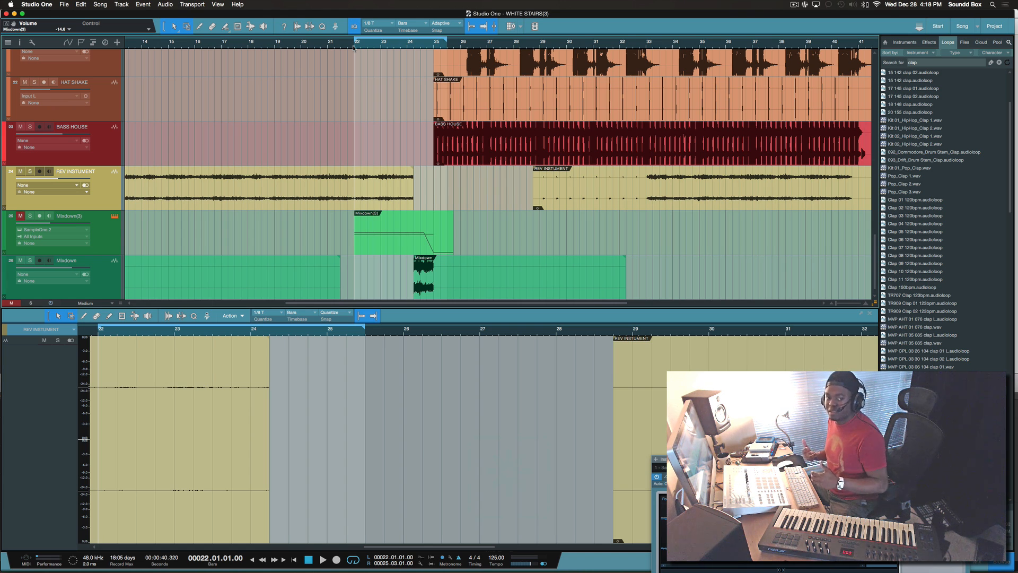
key(space)
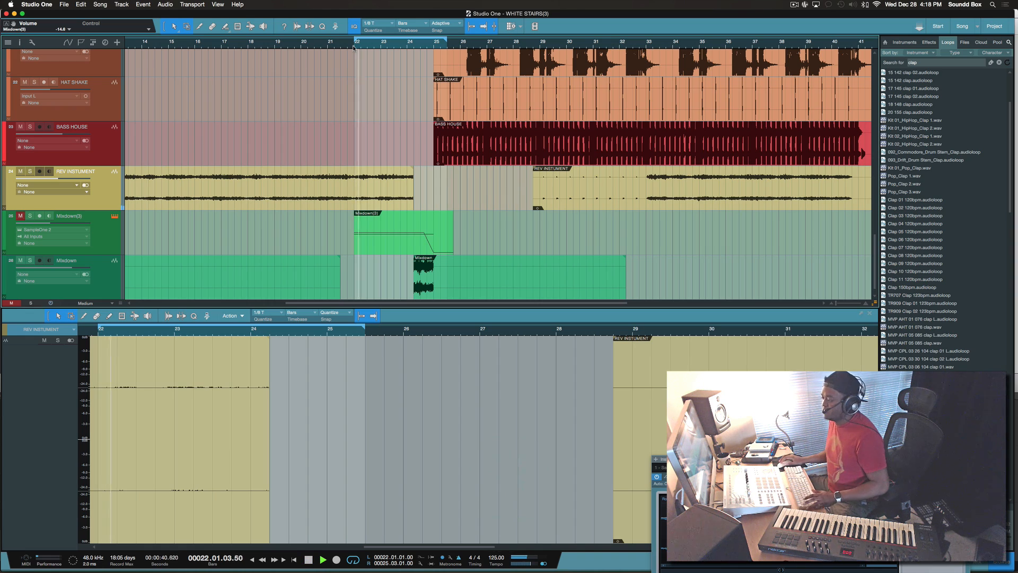
scroll(438, 201, up, 5)
scroll(436, 201, down, 5)
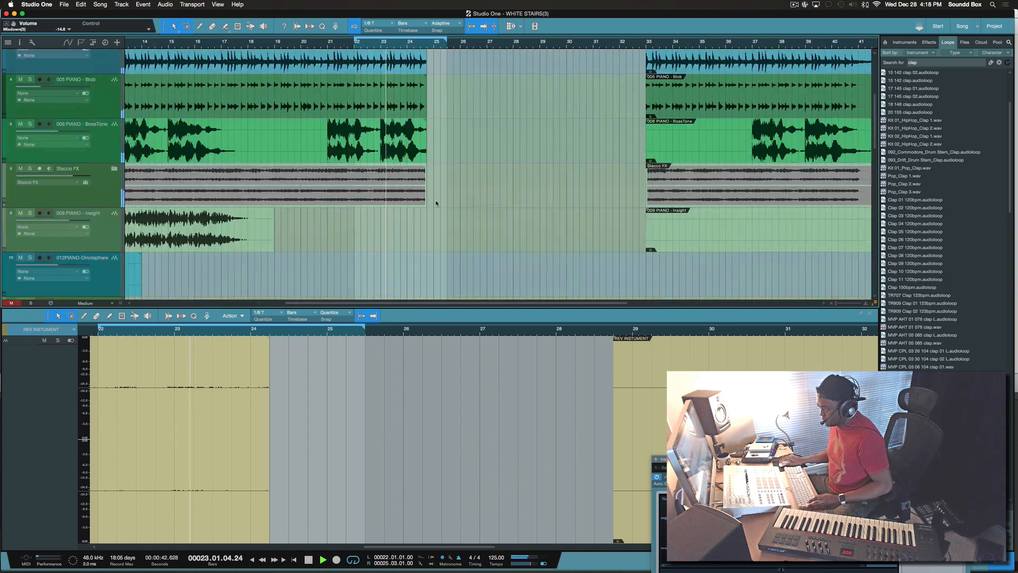
scroll(436, 201, up, 5)
scroll(436, 200, down, 3)
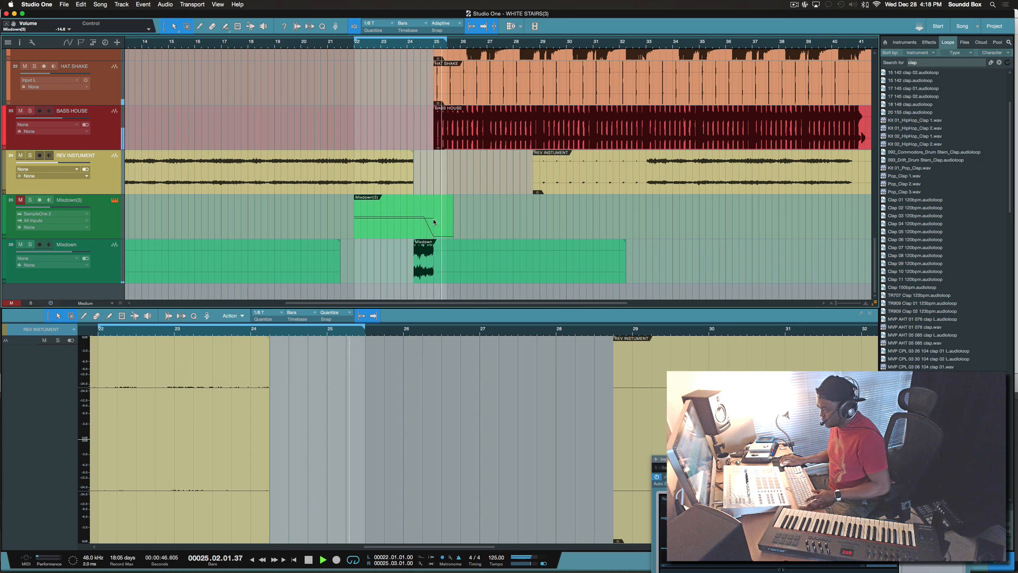
key(space)
Place the Mixdown track directly below the BossTone piano track and trim its short clip's end to 24.04.03.67
scroll(432, 180, up, 3)
key(e)
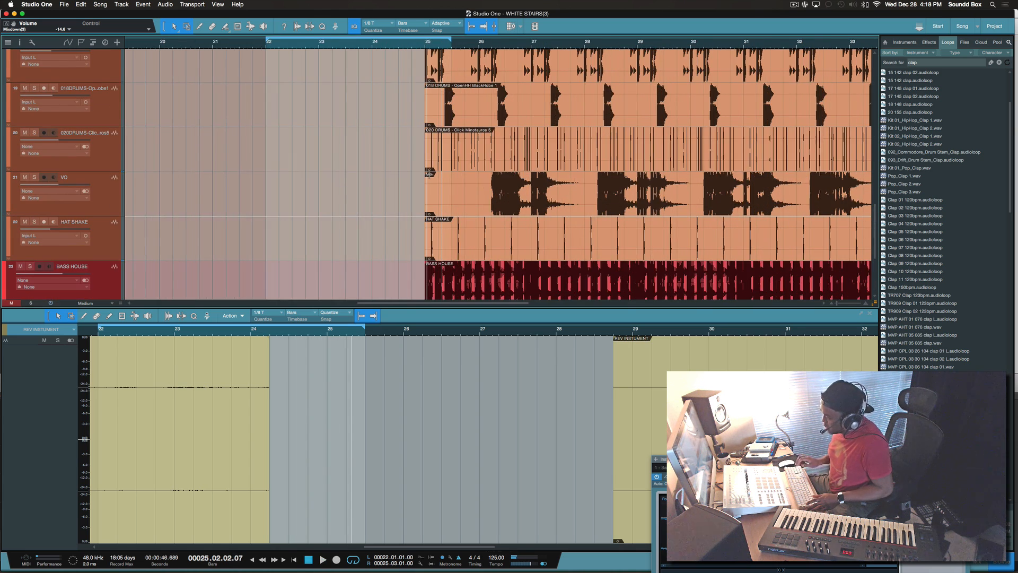
key(e)
scroll(429, 175, up, 10)
scroll(429, 175, down, 5)
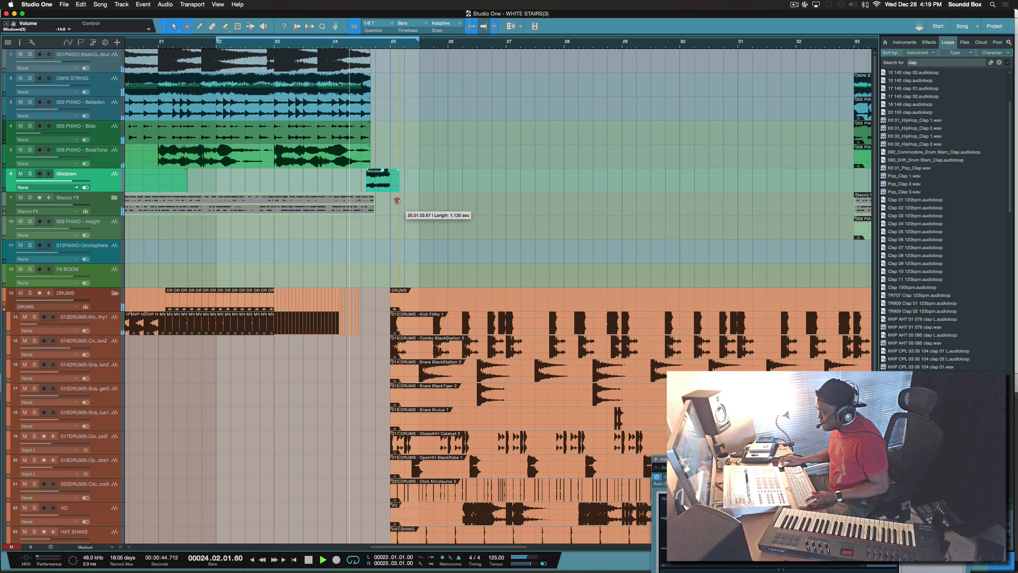
drag(397, 201, 392, 201)
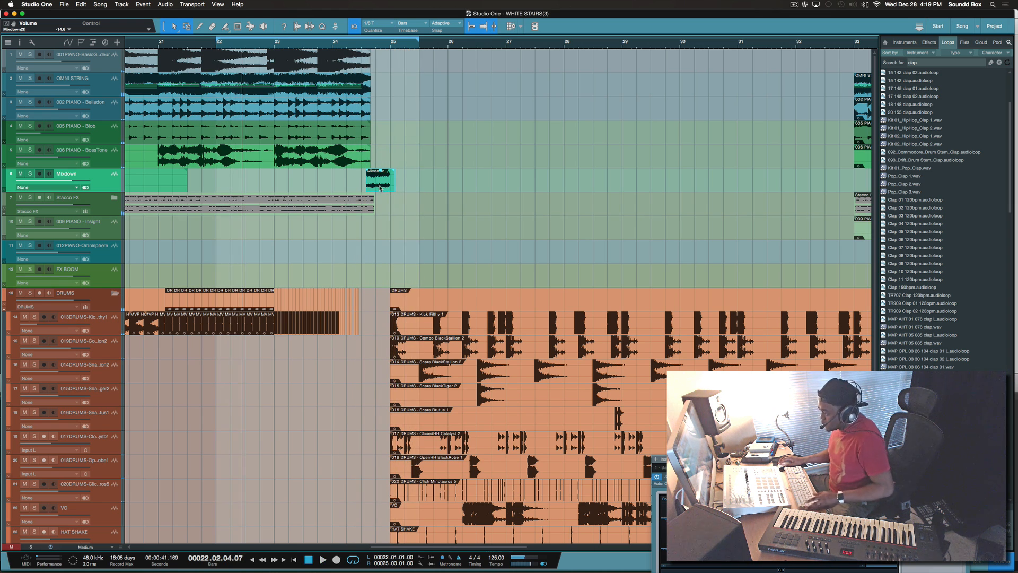
key(e)
key(e)
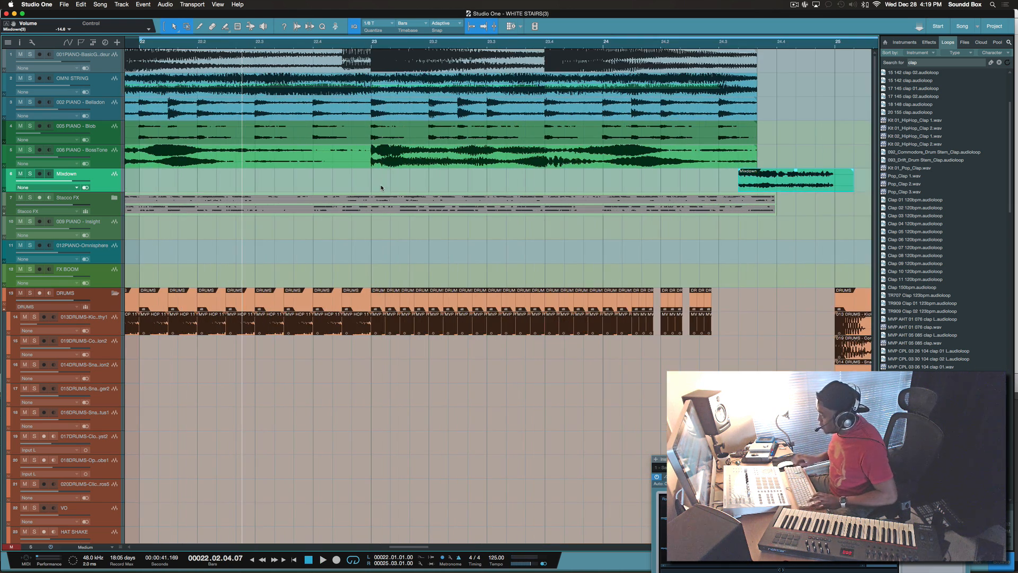
scroll(381, 186, right, 10)
scroll(367, 187, left, 8)
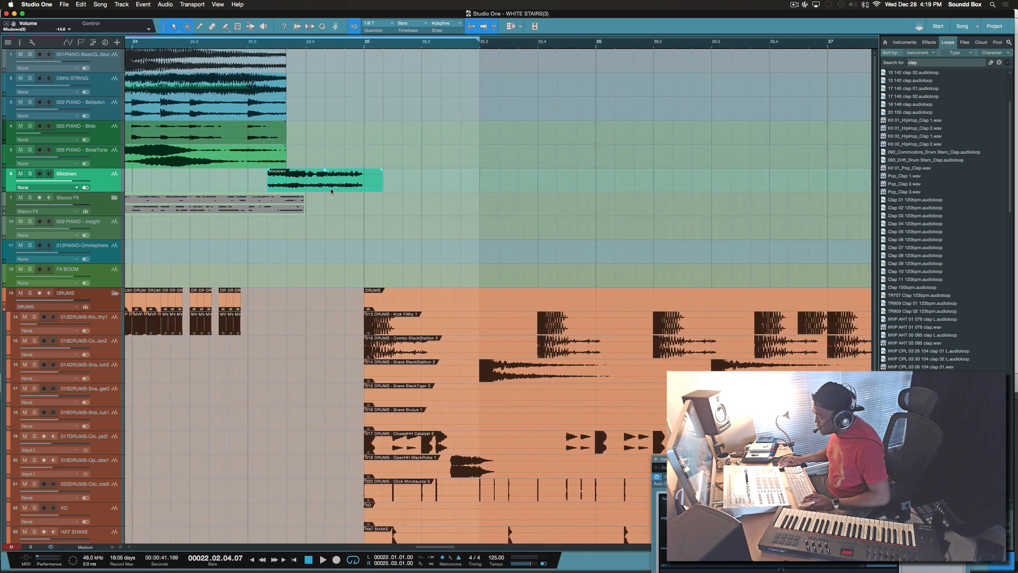
drag(509, 188, 473, 175)
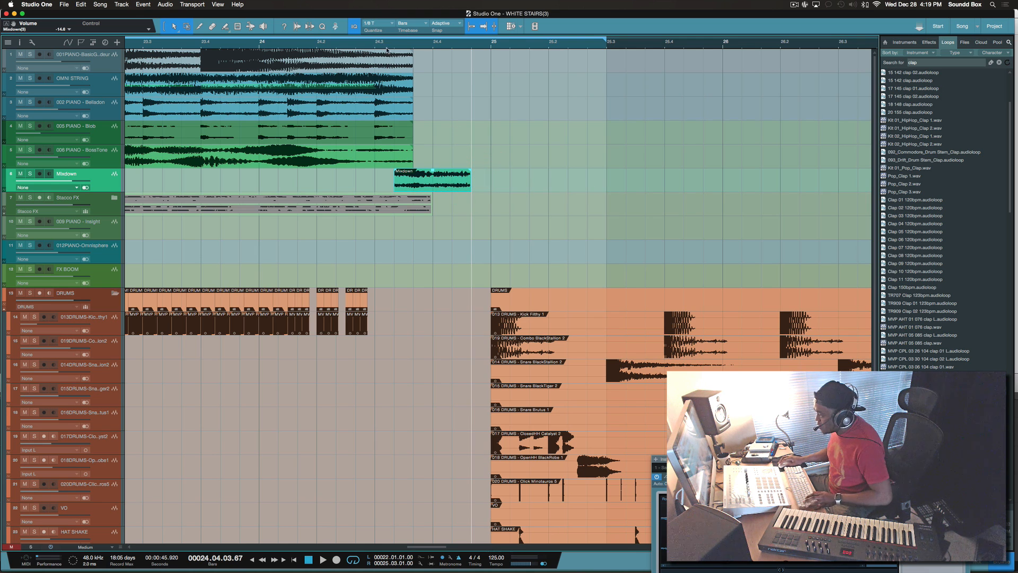
Add a very short fade-out at the end of the Mixdown clip and audition the transition into bar 25
click(366, 42)
key(space)
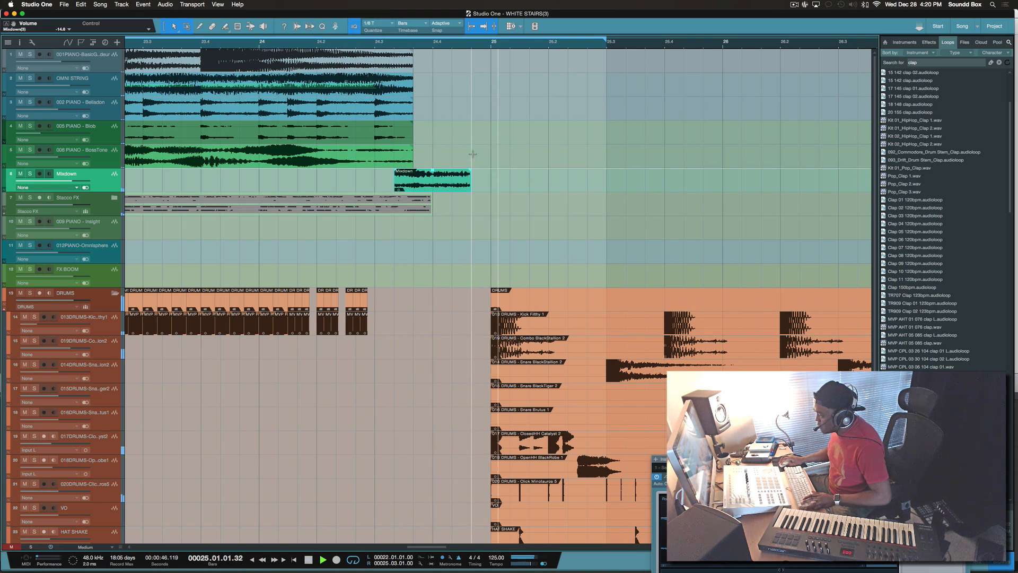
key(space)
drag(470, 170, 467, 171)
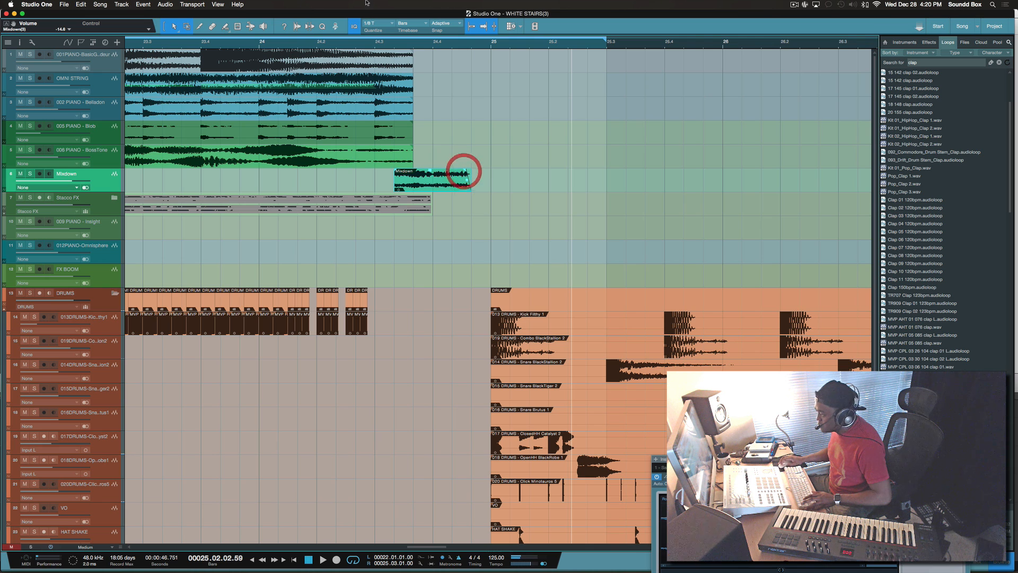
click(309, 48)
key(space)
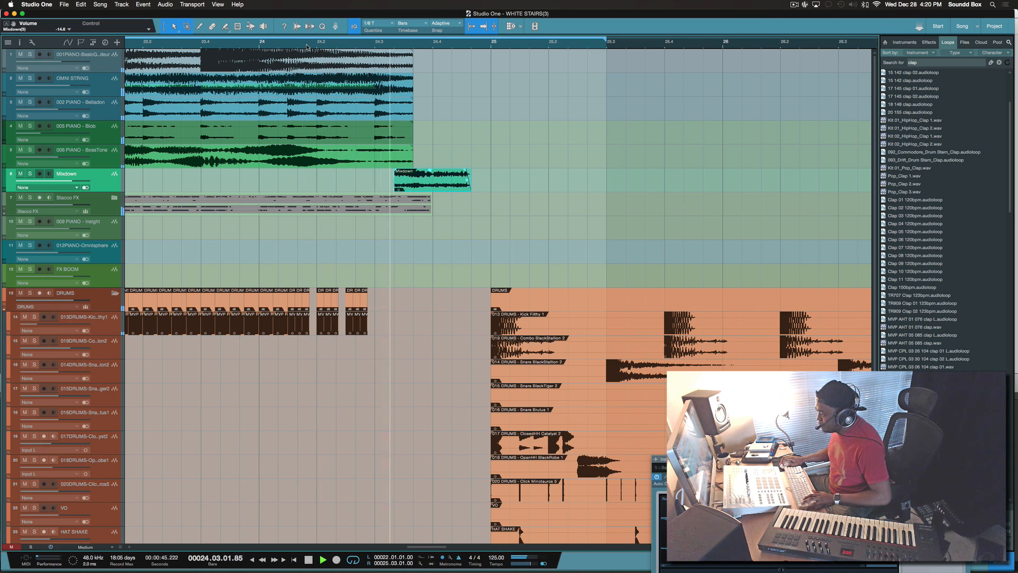
key(space)
Trim the Mixdown clip's start to 24.03.03.67, where the piano clips end, and play back the transition
drag(393, 183, 414, 179)
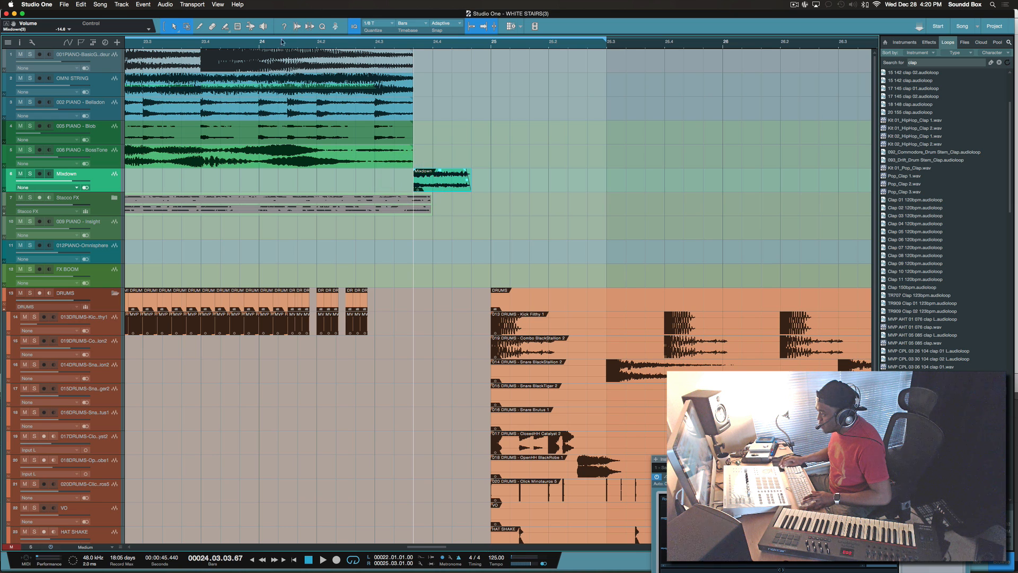
click(238, 45)
key(space)
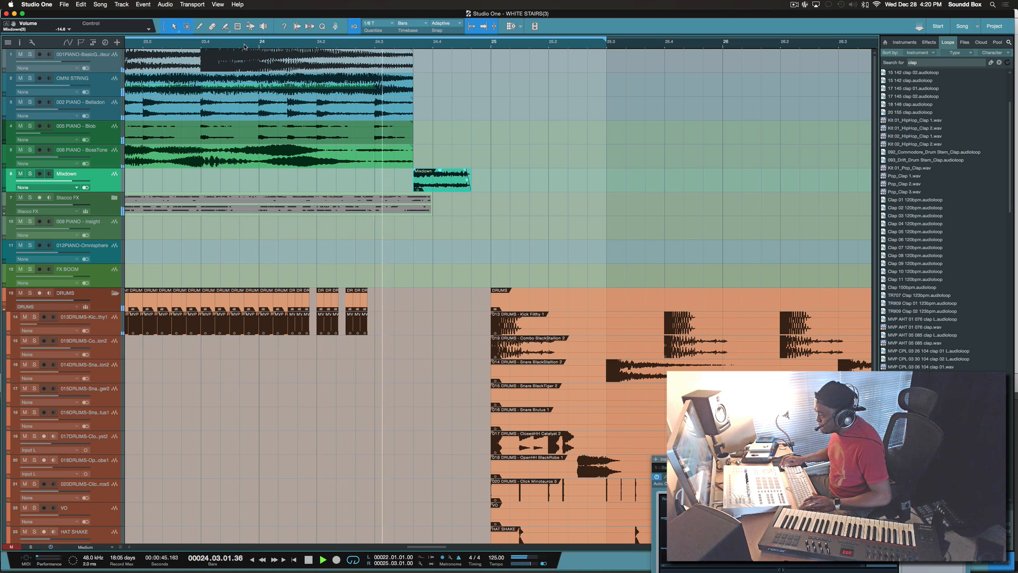
Add a very short fade-out to the ends of the five piano and string clips before the Mixdown clip and play back the transition
key(space)
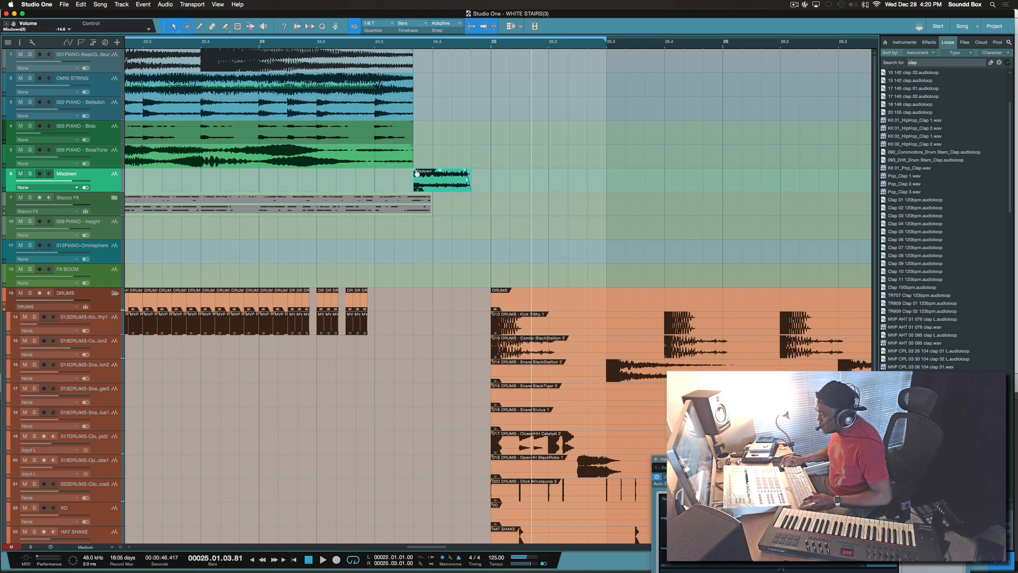
drag(416, 171, 392, 55)
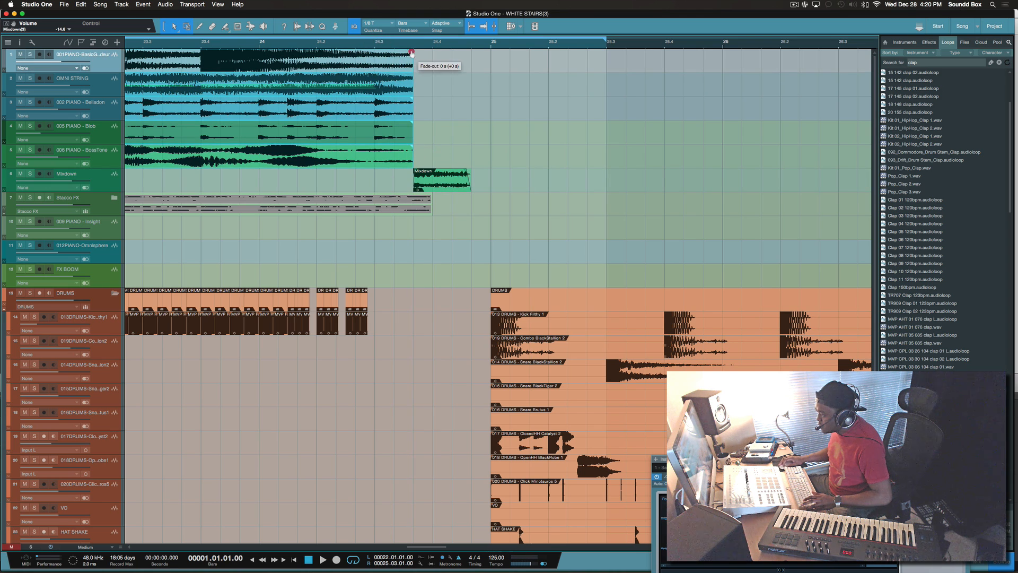
drag(412, 53, 409, 53)
scroll(409, 53, down, 1)
click(256, 47)
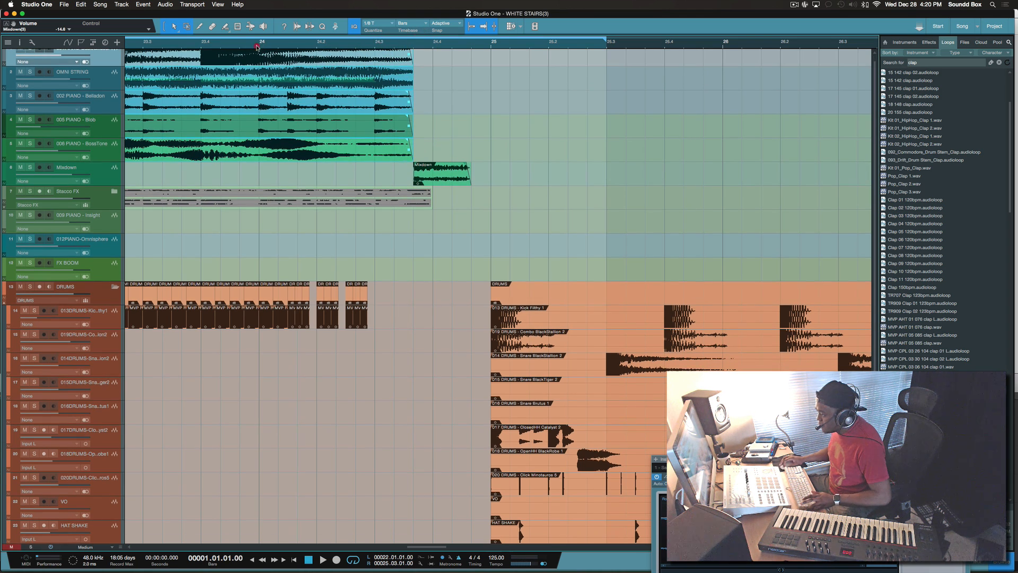
key(space)
Show the mixer console and set the Kick Filthy drum channel's volume to -5.4 dB during playback
click(78, 179)
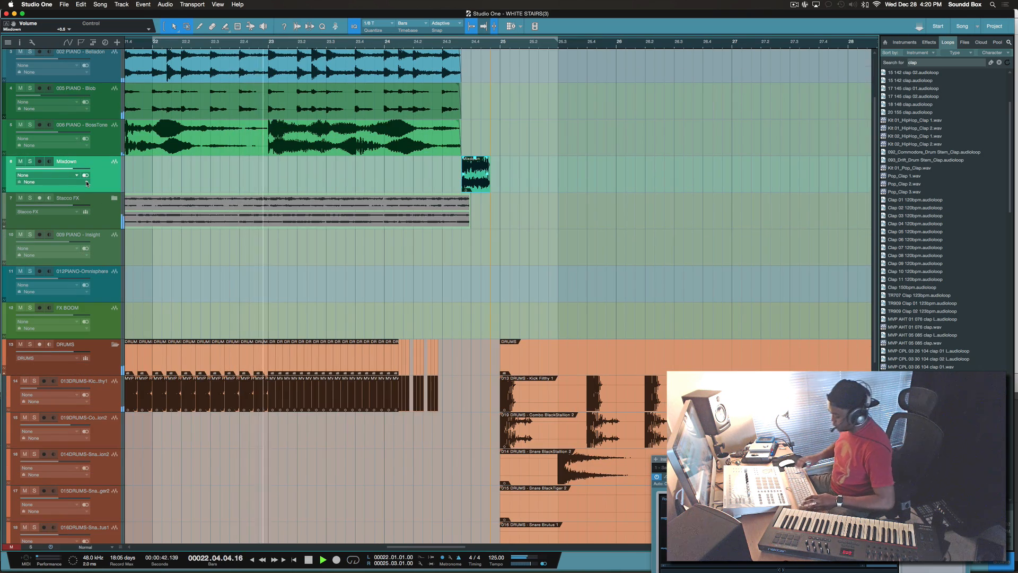
key(shift+w)
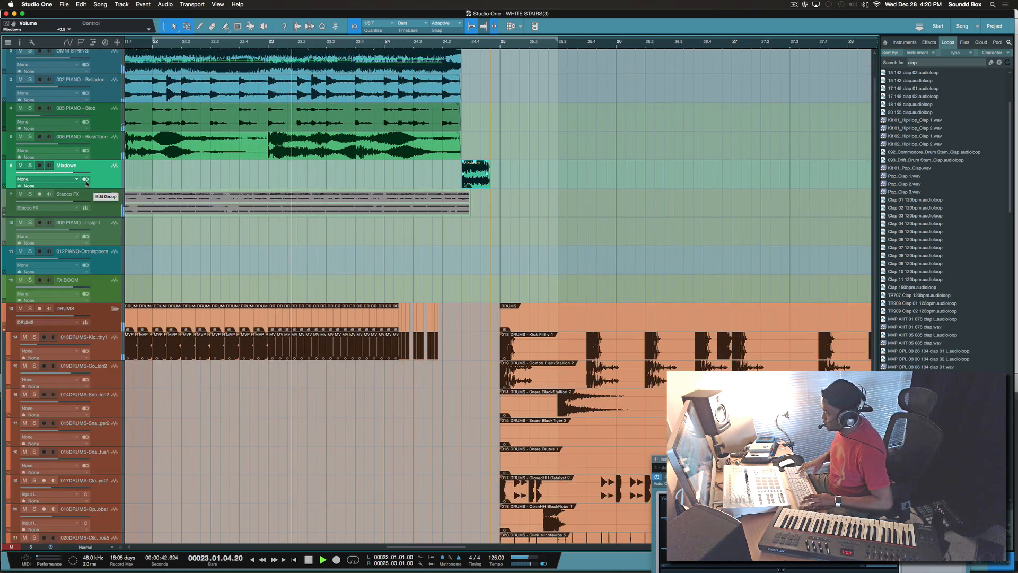
key(shift+w)
key(shift+w)
key(w)
key(w)
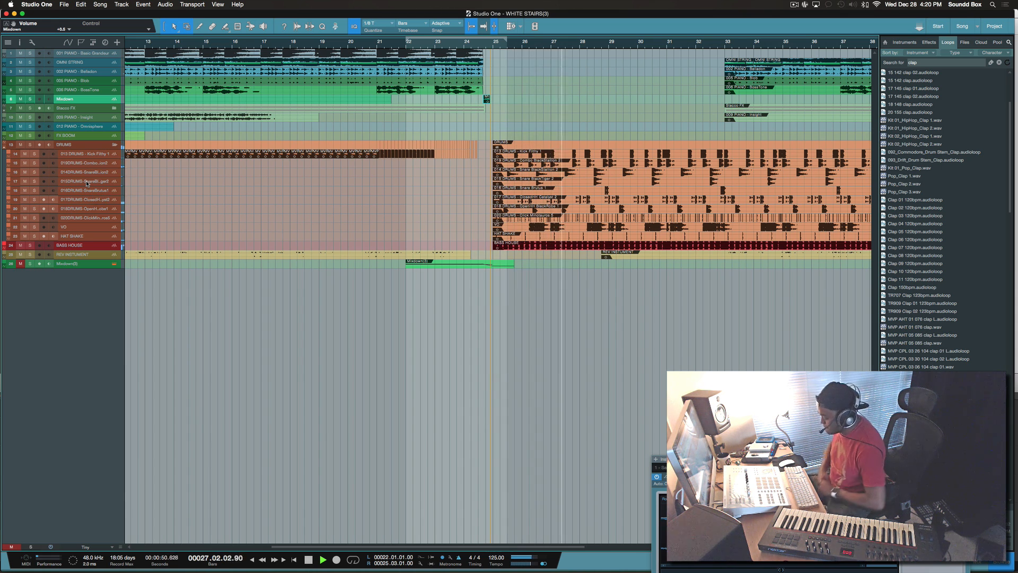
key(F3)
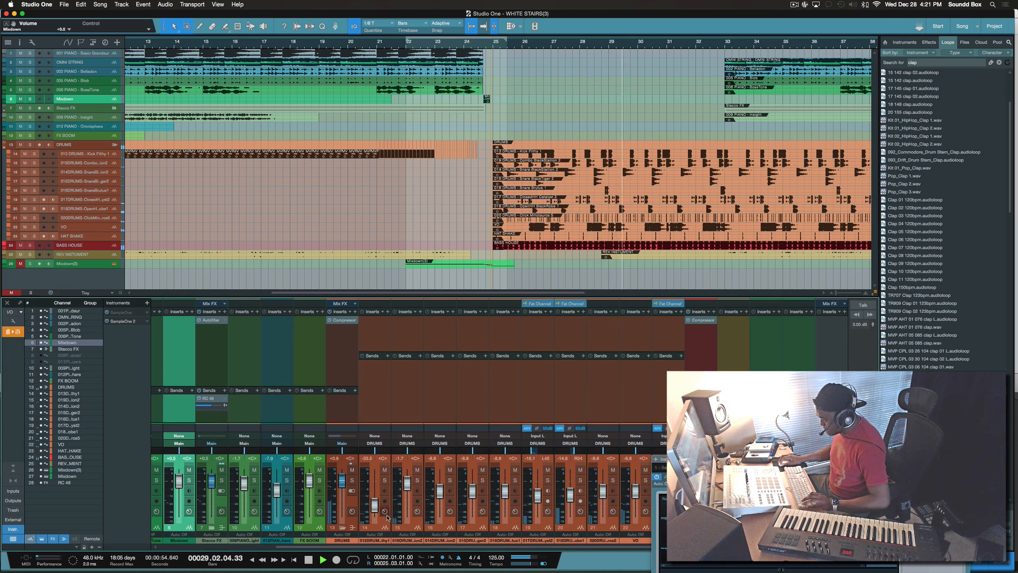
click(408, 483)
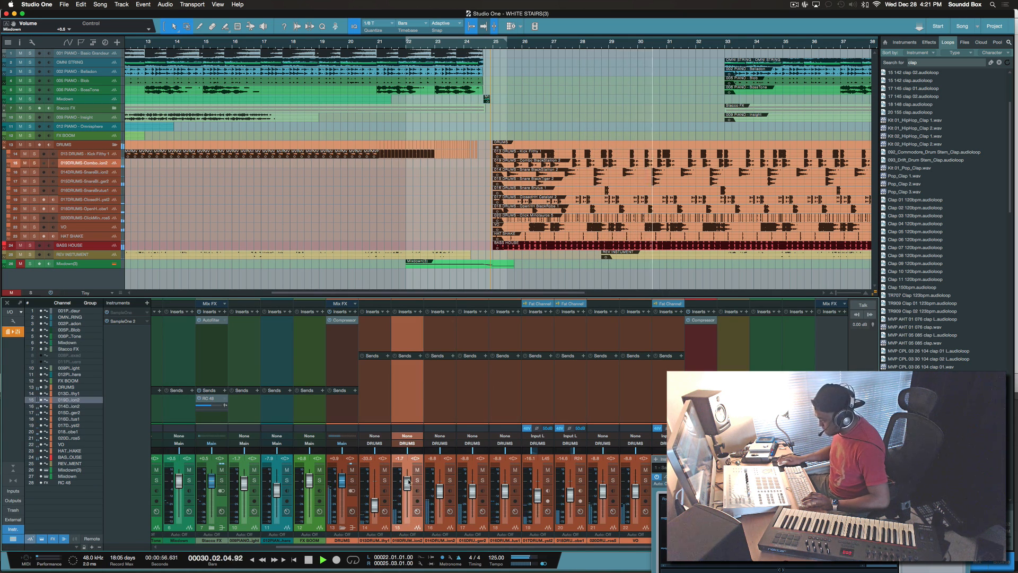
mouse_move(374, 507)
mouse_down()
mouse_move(375, 489)
mouse_move(372, 524)
mouse_up()
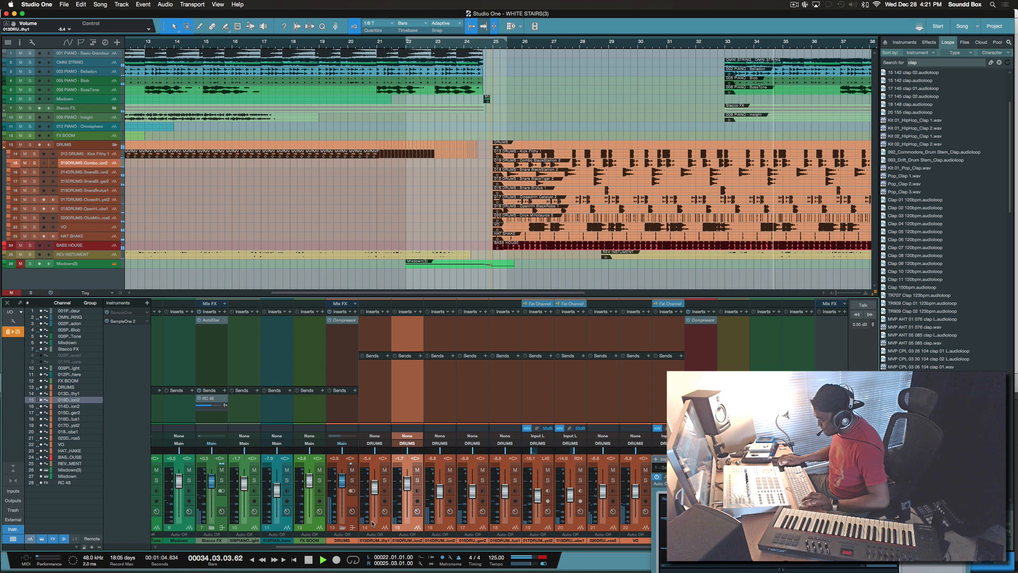
Close the SampleOne 2 instrument window and play the full arrangement to the end of the drum section, past bar 41
drag(863, 459, 777, 361)
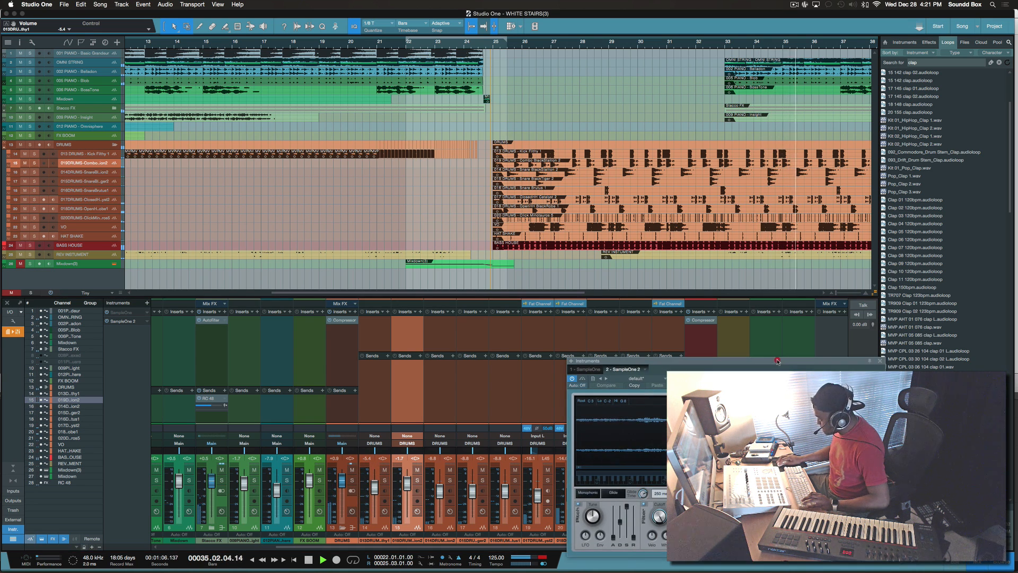
click(881, 361)
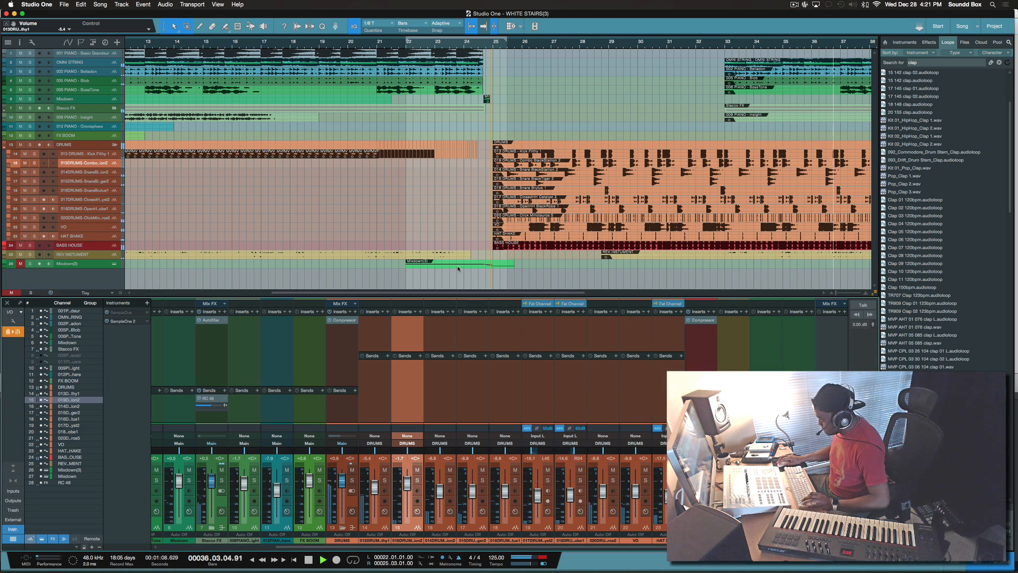
key(shift+z)
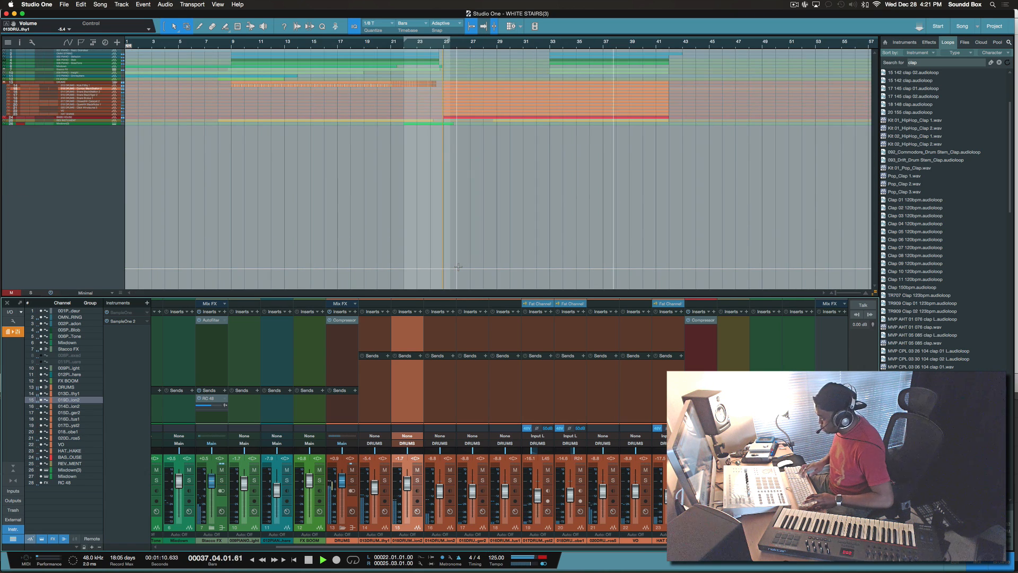
key(shift+e)
key(shift+e)
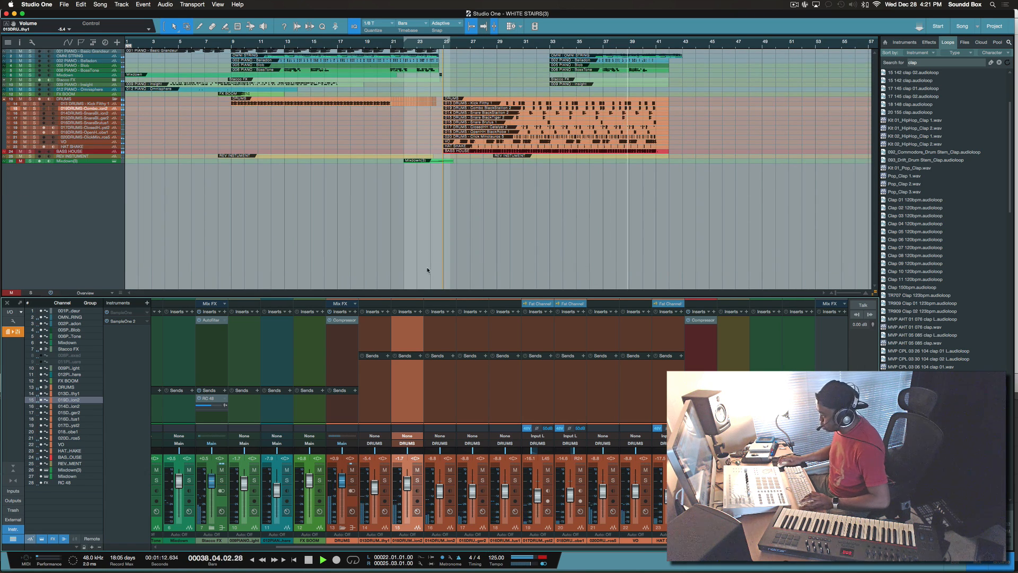
click(532, 208)
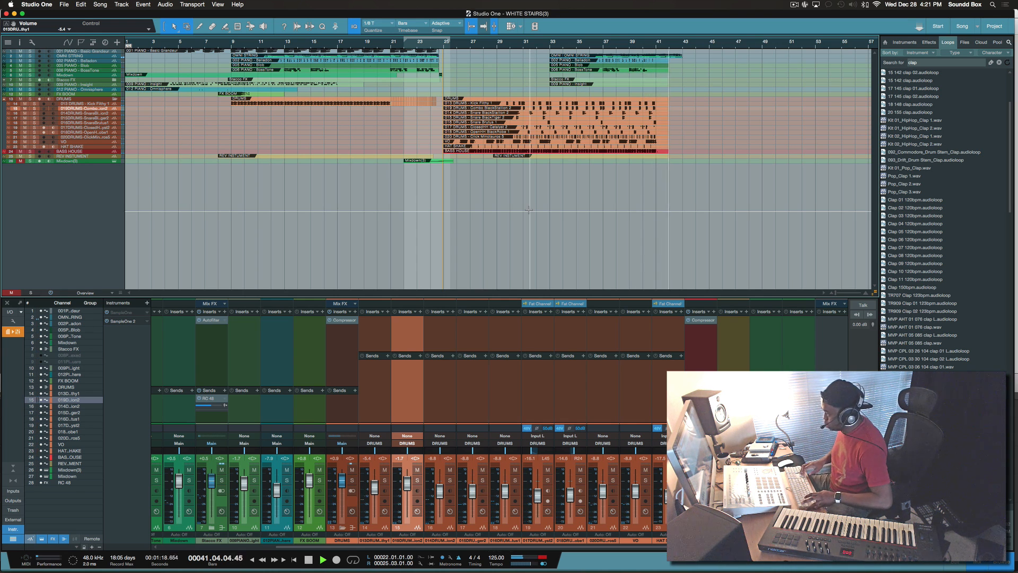
click(512, 213)
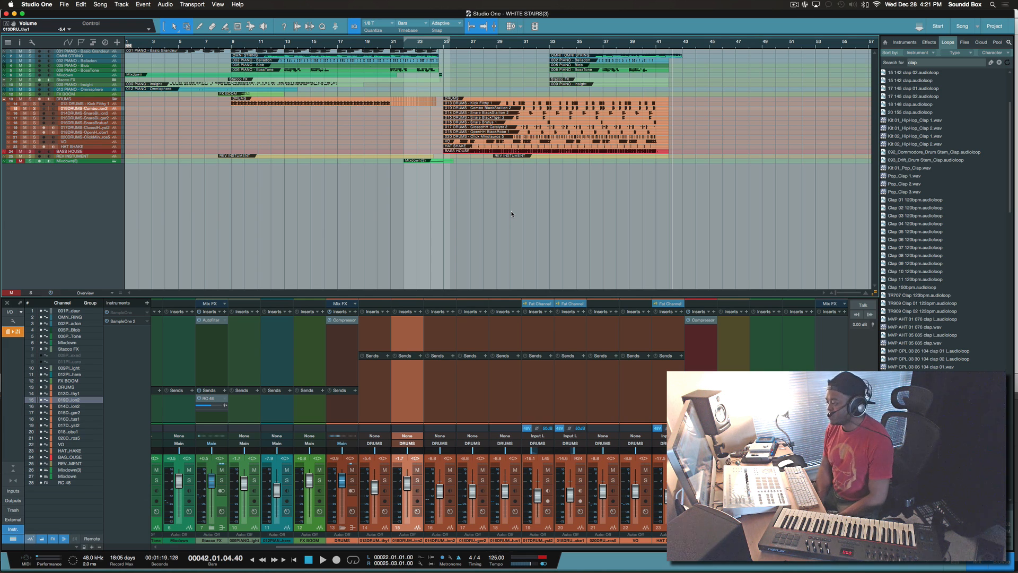
key(shift+e)
scroll(442, 171, up, 3)
click(441, 171)
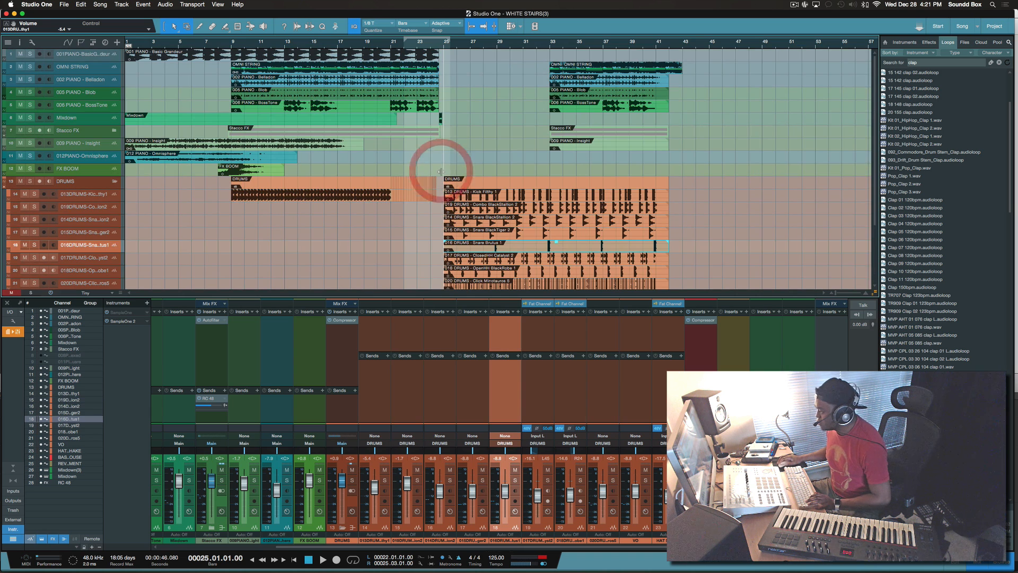
click(497, 134)
scroll(497, 138, down, 3)
scroll(494, 138, up, 3)
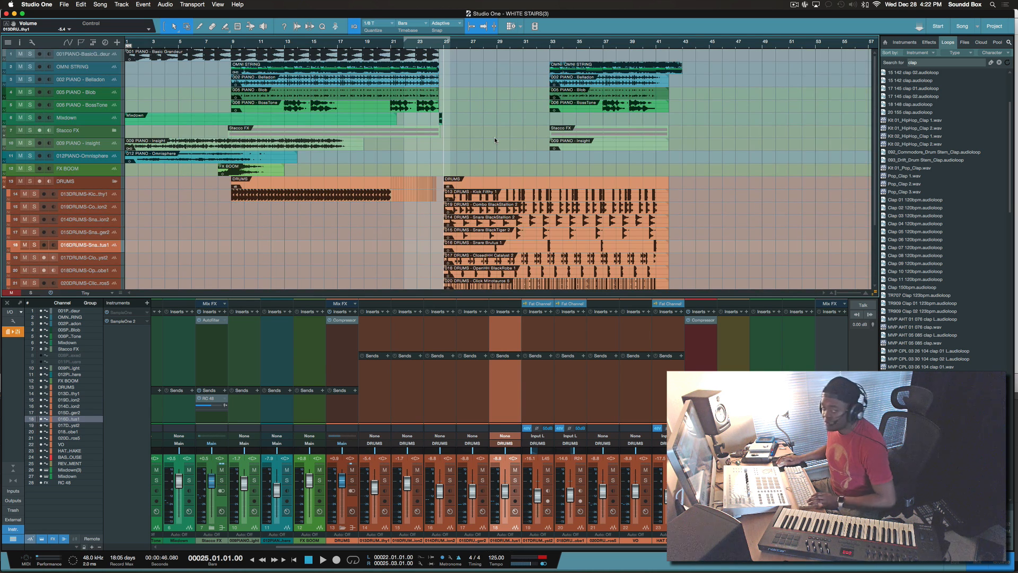